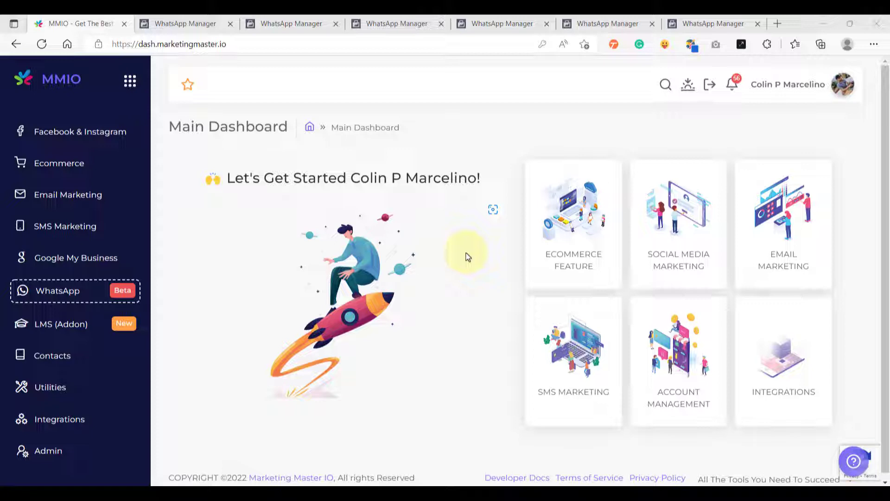
Switch to WhatsApp Manager's message template list and open the body content of the abandon_cartrecovery_message_1 template
click(208, 19)
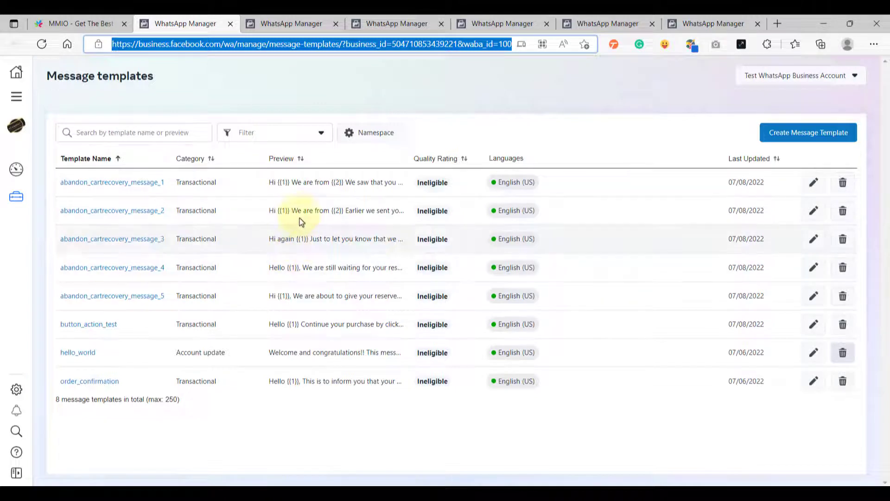
click(263, 20)
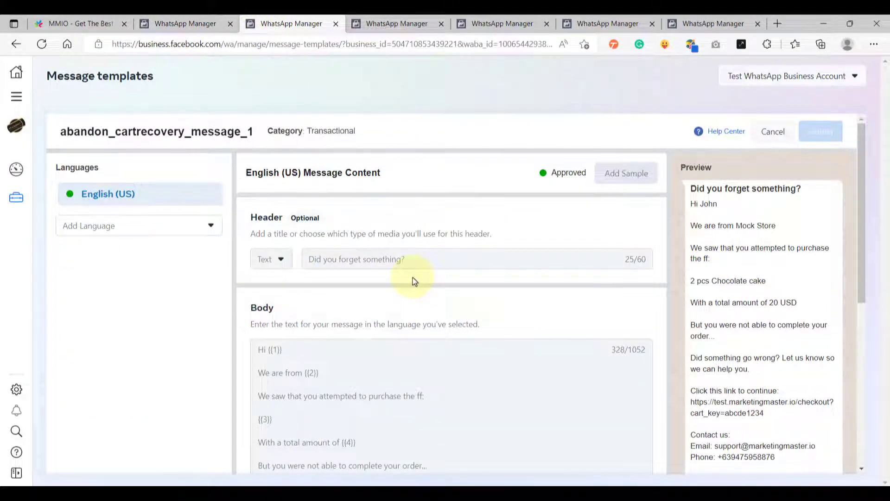
scroll(414, 281, down, 4)
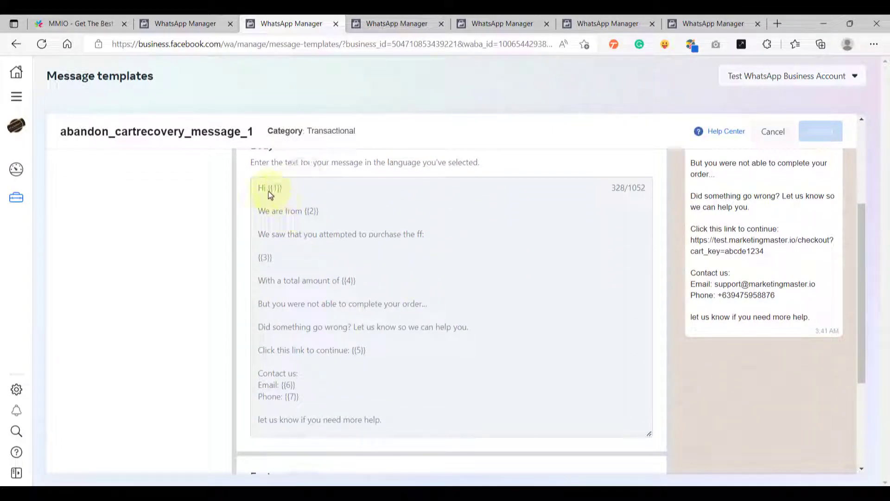
Compare variables {{1}}, {{2}} and {{3}} in the message body with their sample values in the preview
drag(269, 188, 281, 188)
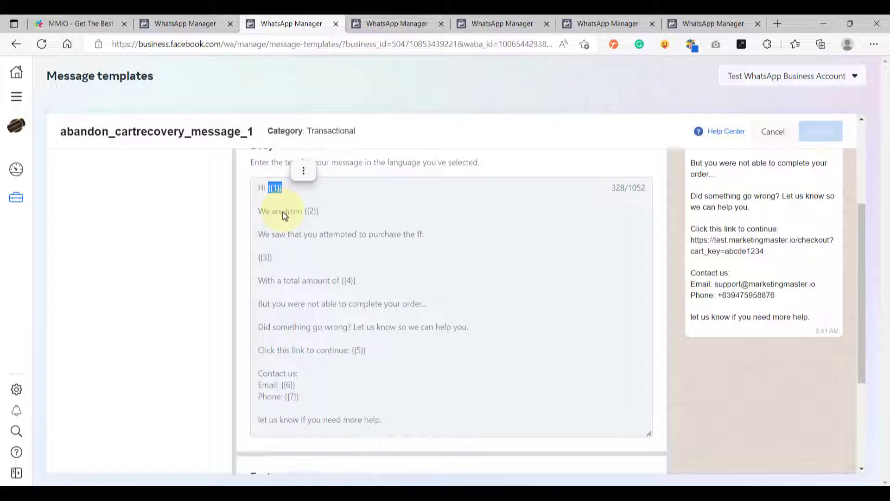
drag(305, 212, 318, 212)
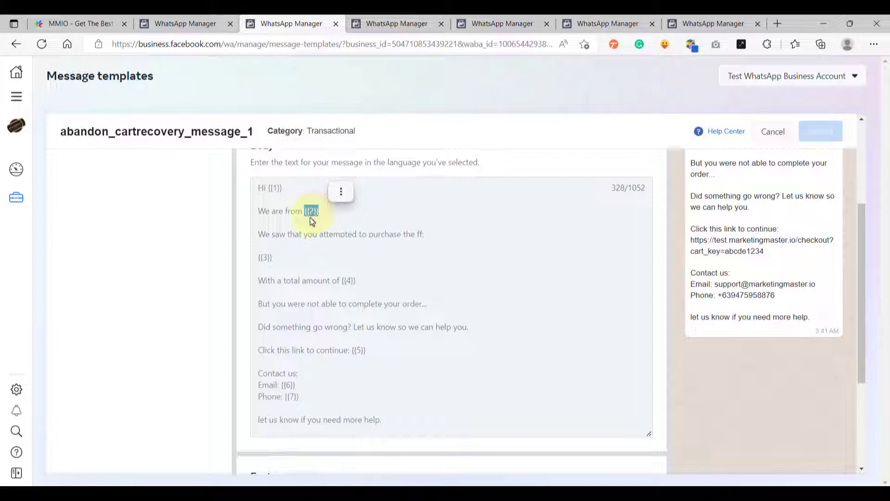
drag(273, 258, 258, 257)
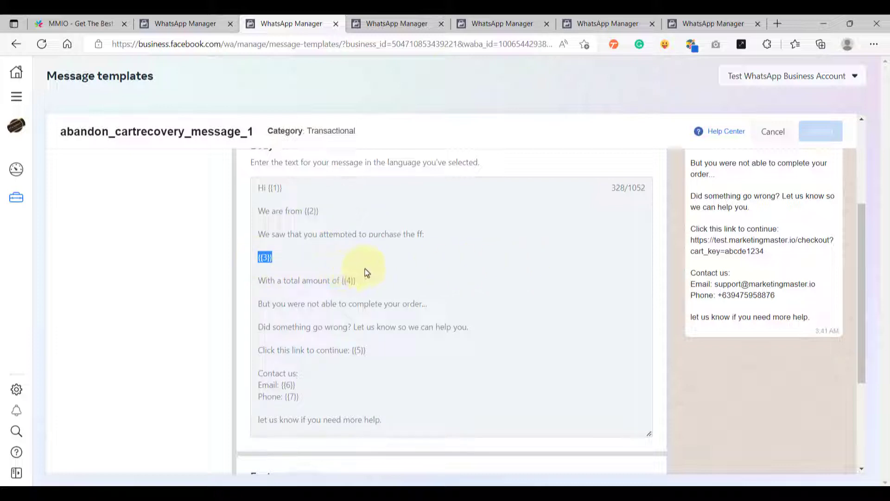
scroll(774, 278, up, 3)
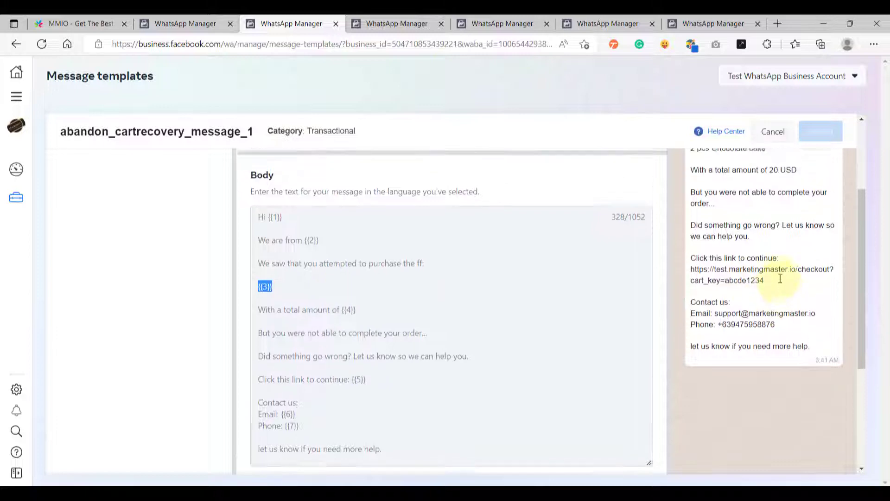
drag(691, 150, 771, 228)
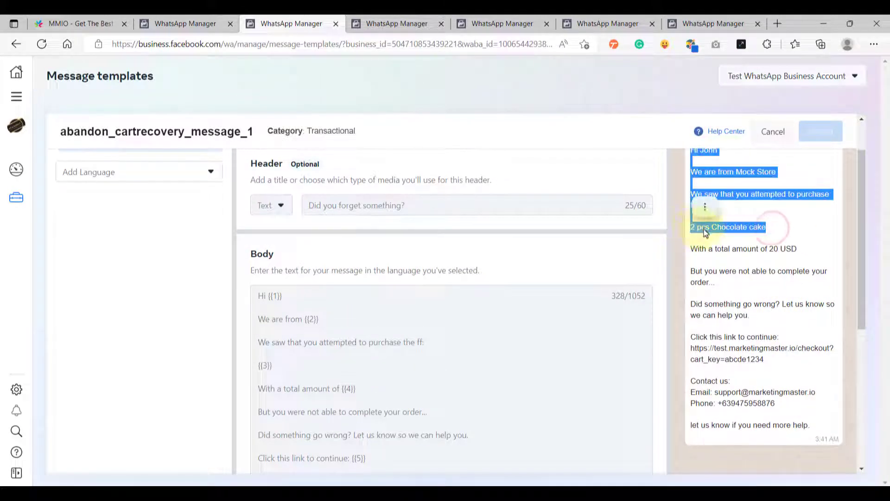
click(702, 229)
scroll(386, 290, down, 3)
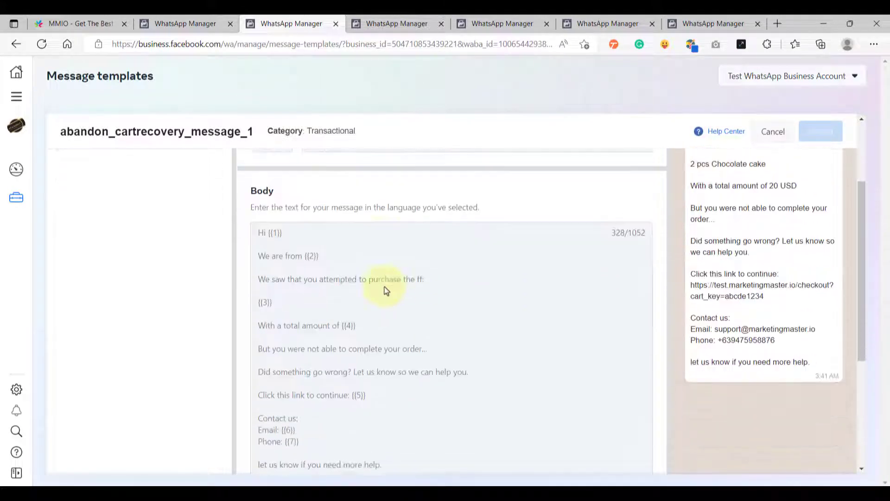
Compare the total amount variable {{4}} and the checkout link variable {{5}} with their samples in the preview
double_click(355, 285)
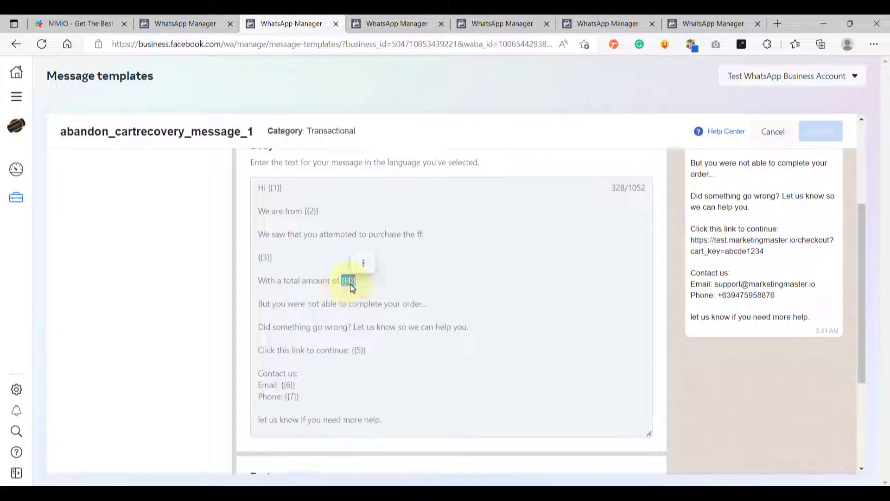
scroll(765, 278, up, 1)
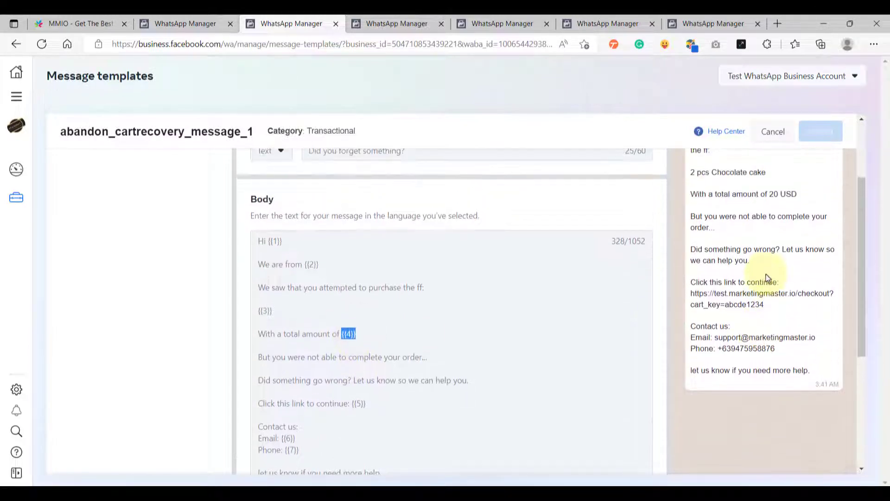
drag(770, 196, 810, 199)
scroll(463, 325, down, 1)
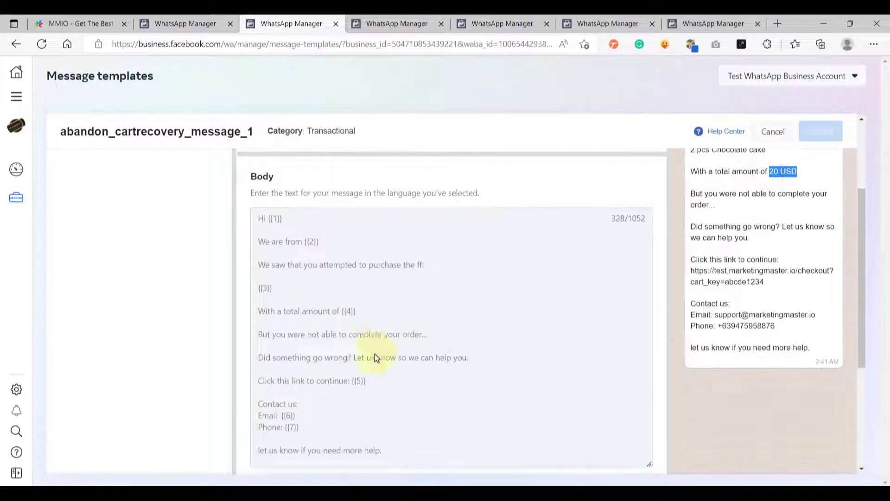
double_click(368, 350)
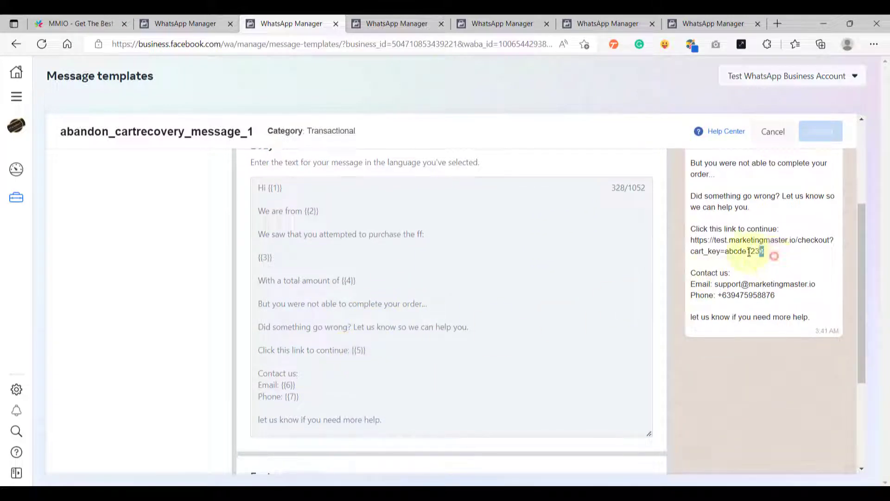
drag(767, 254, 692, 242)
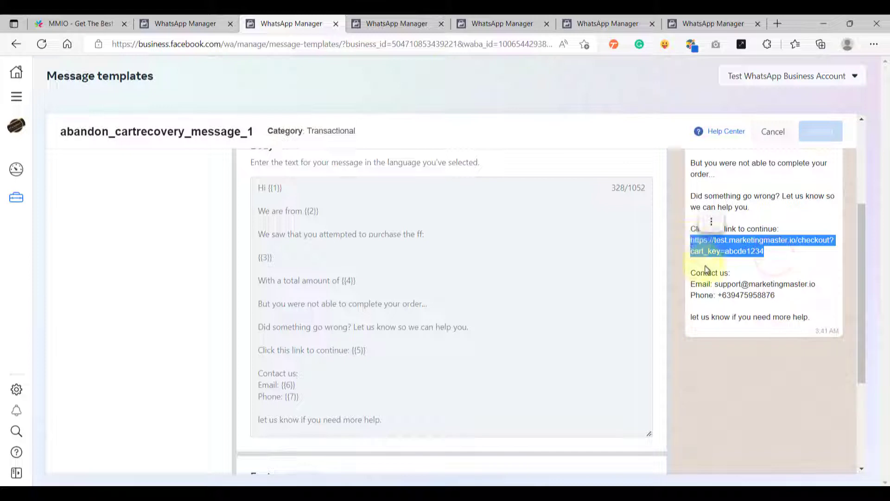
click(748, 262)
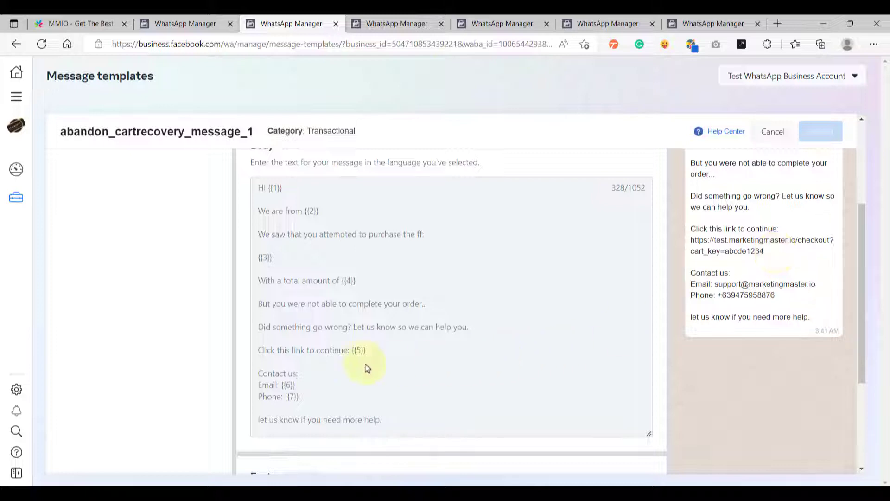
Compare the contact email variable {{6}} and phone variable {{7}} with their samples in the preview
double_click(289, 385)
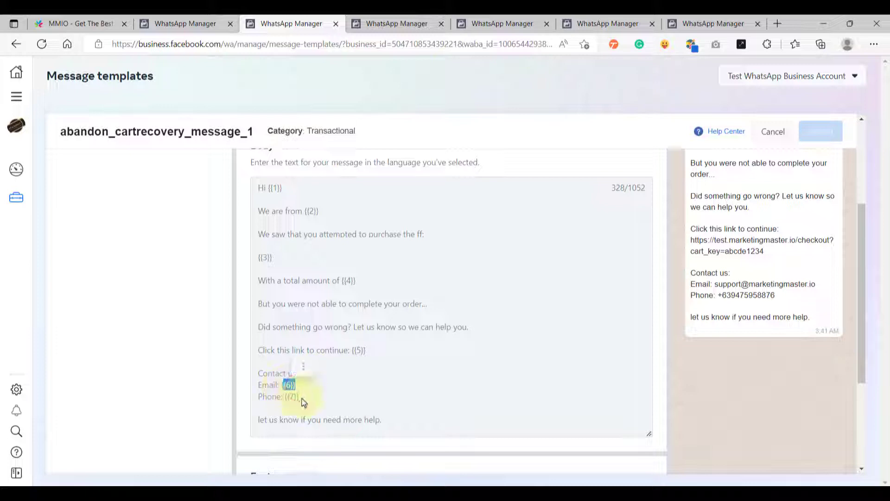
double_click(292, 396)
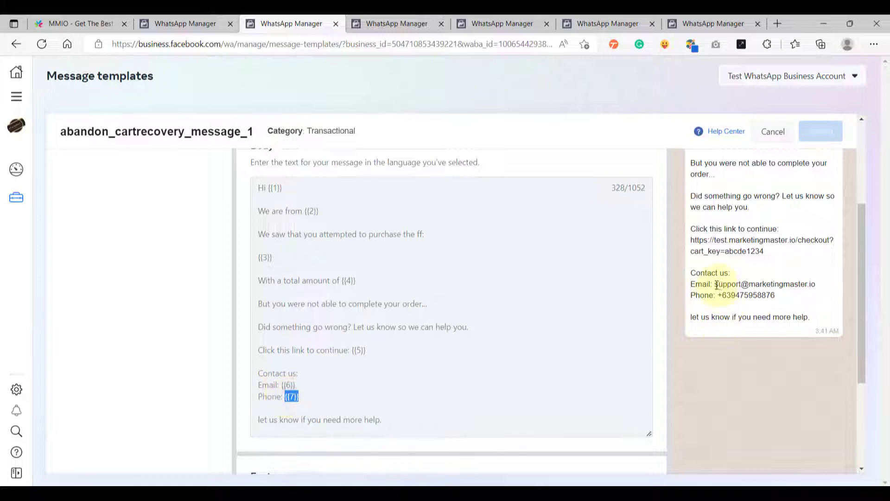
drag(716, 285, 834, 288)
drag(718, 295, 782, 300)
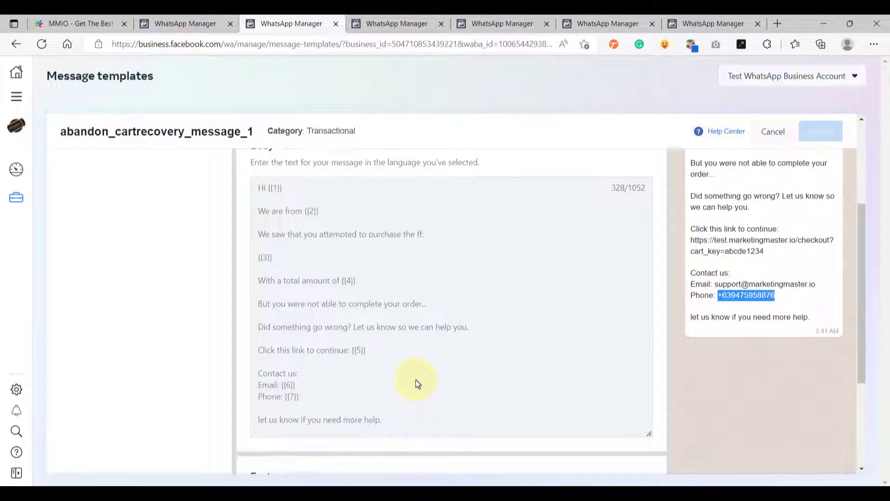
Review the full message preview again and highlight variables {{2}}, {{3}} and {{4}} in the body
scroll(443, 379, up, 2)
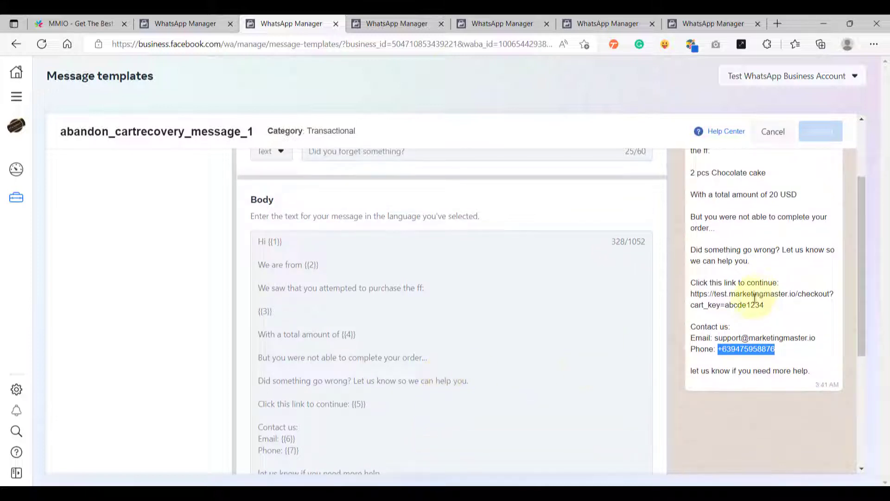
scroll(760, 299, up, 3)
scroll(760, 299, down, 1)
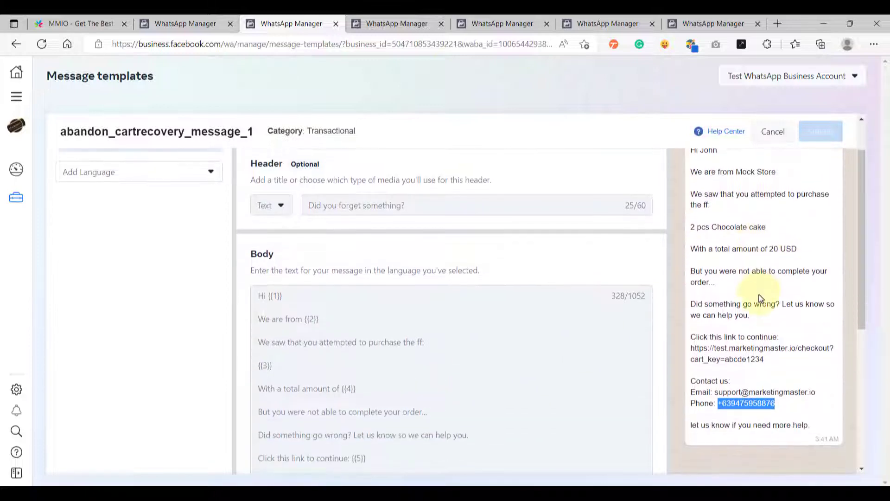
scroll(367, 363, down, 4)
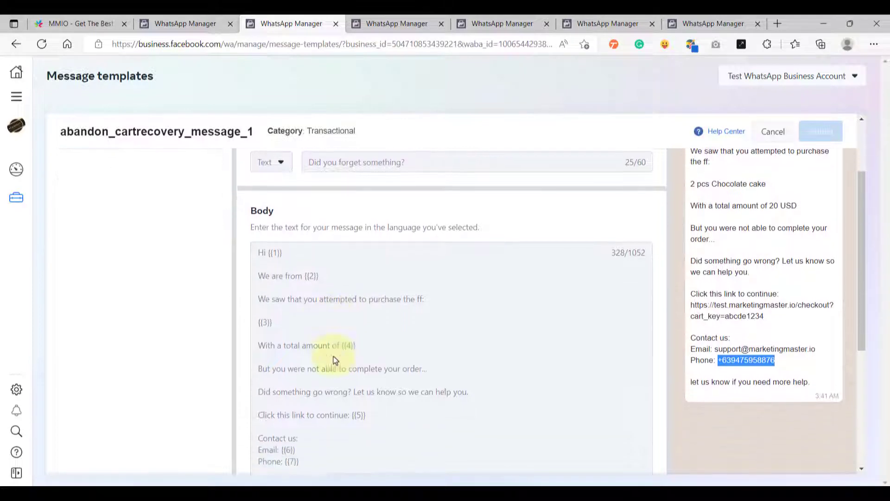
scroll(423, 372, up, 2)
scroll(414, 362, up, 2)
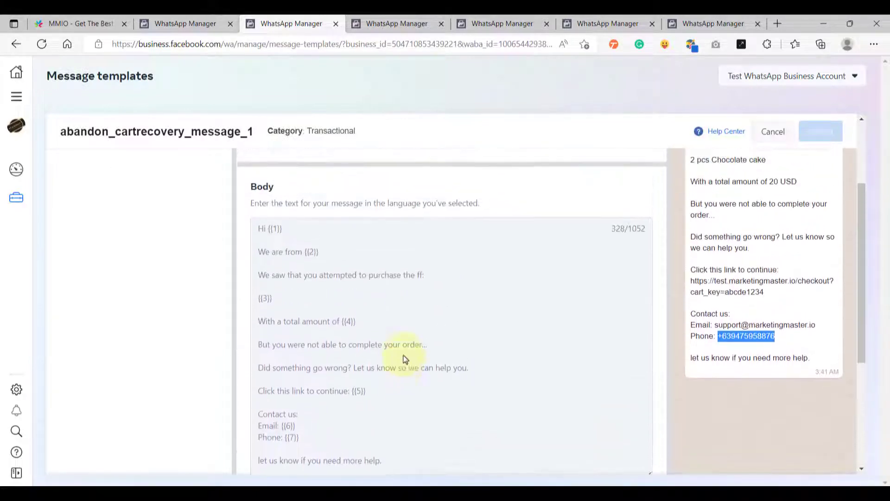
double_click(311, 265)
double_click(265, 311)
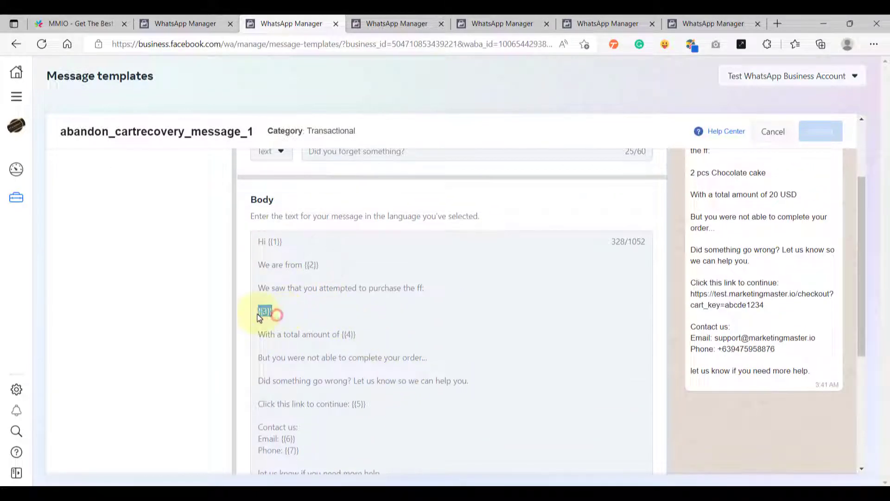
double_click(348, 335)
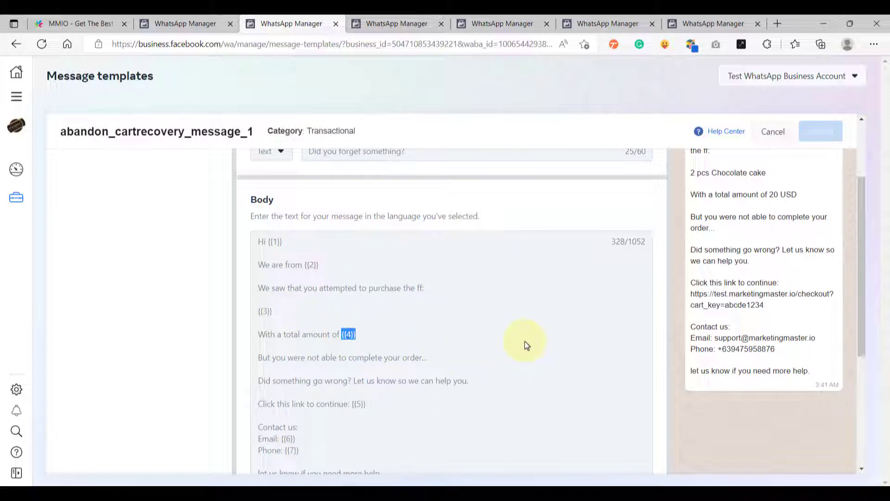
Examine the header, the sample option and the complete sample message preview of abandon_cartrecovery_message_1
scroll(797, 347, up, 2)
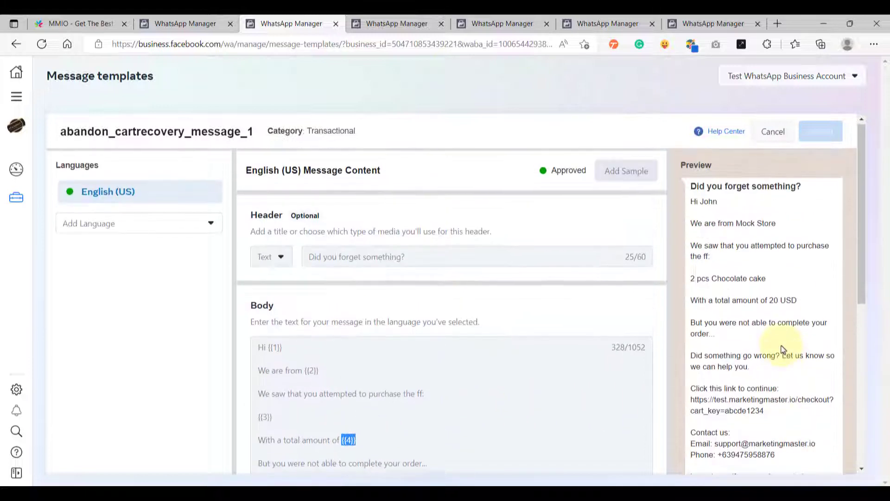
scroll(782, 345, down, 1)
scroll(782, 345, up, 1)
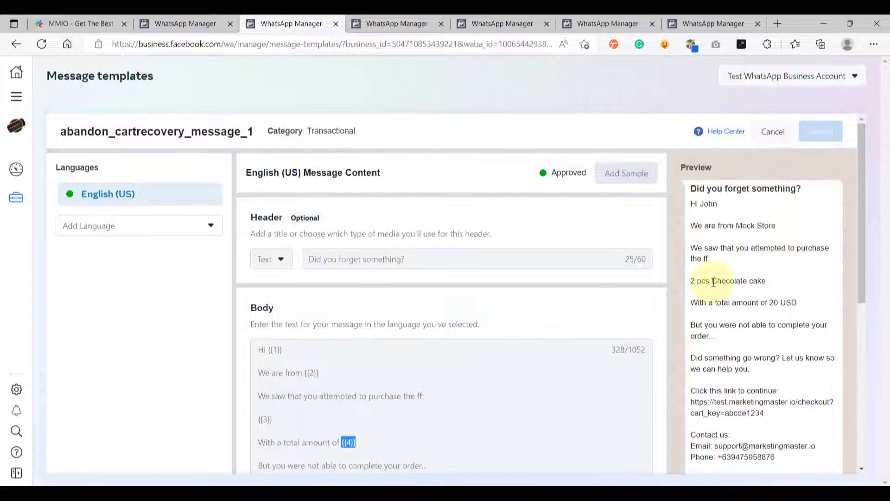
scroll(713, 281, down, 1)
scroll(695, 255, up, 1)
click(626, 172)
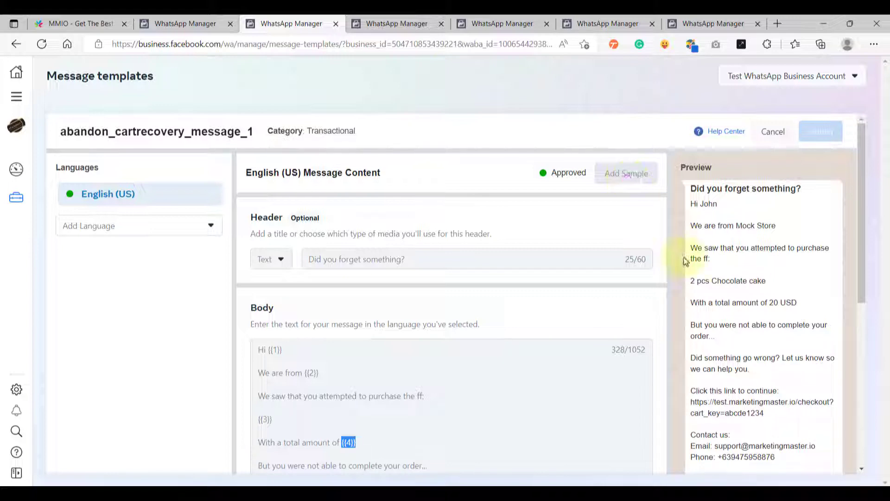
scroll(685, 258, down, 1)
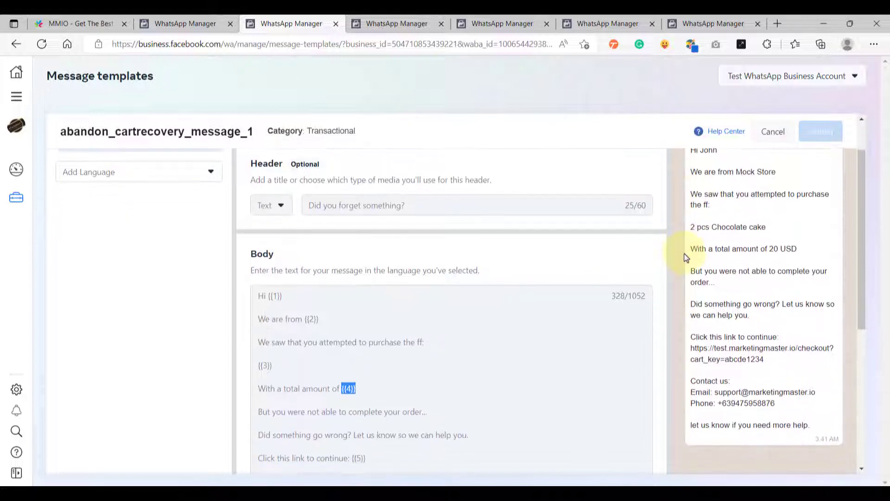
scroll(685, 257, up, 1)
Open the abandon_cartrecovery_message_2 template and review its header, message body and preview
click(415, 23)
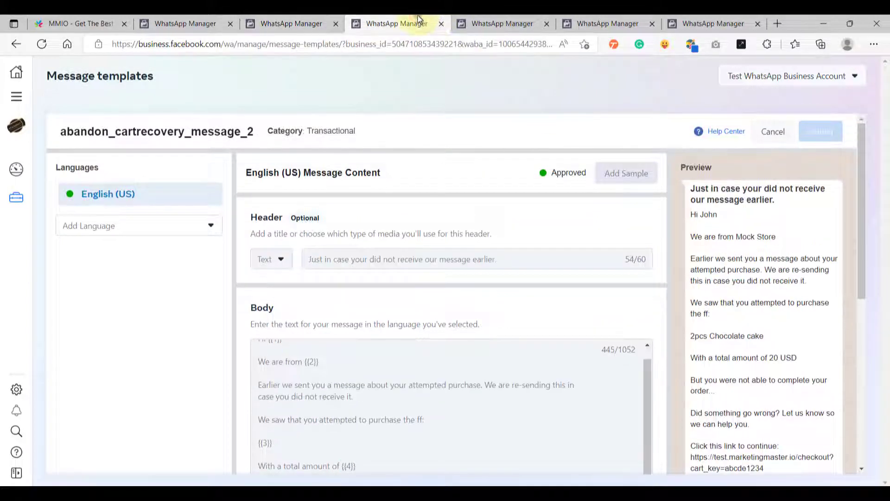
scroll(703, 297, down, 1)
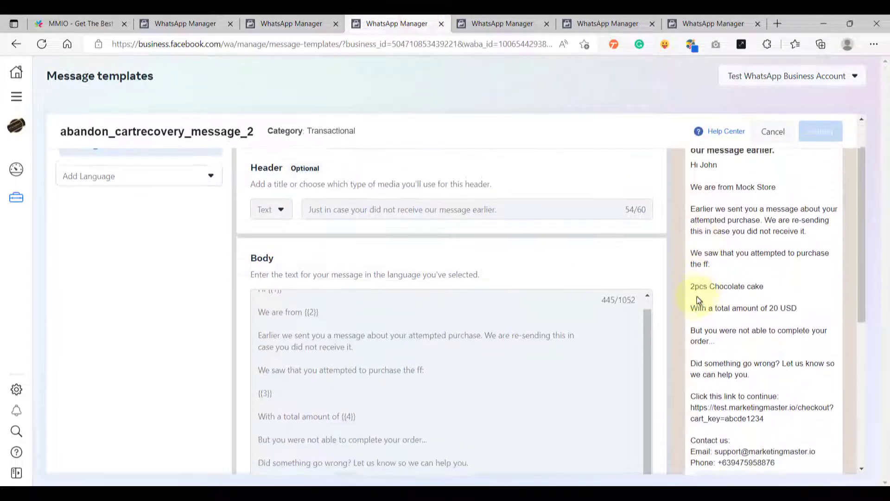
scroll(700, 297, up, 1)
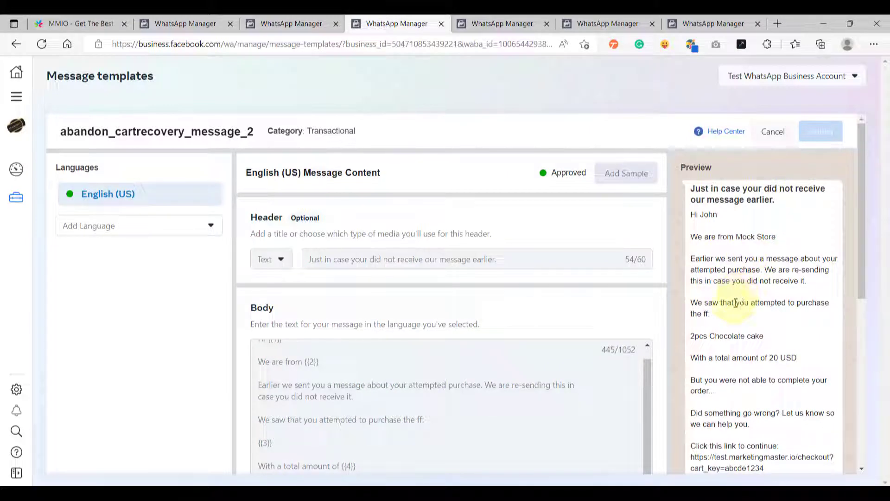
scroll(736, 303, down, 2)
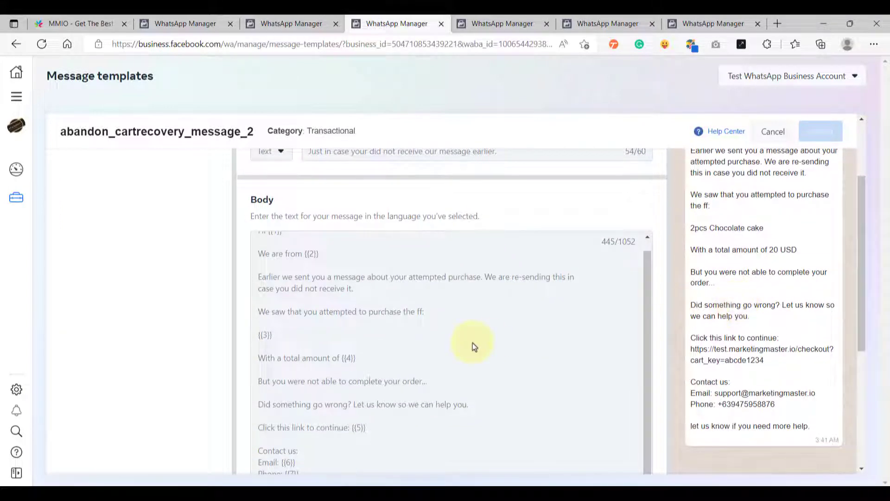
scroll(470, 345, down, 2)
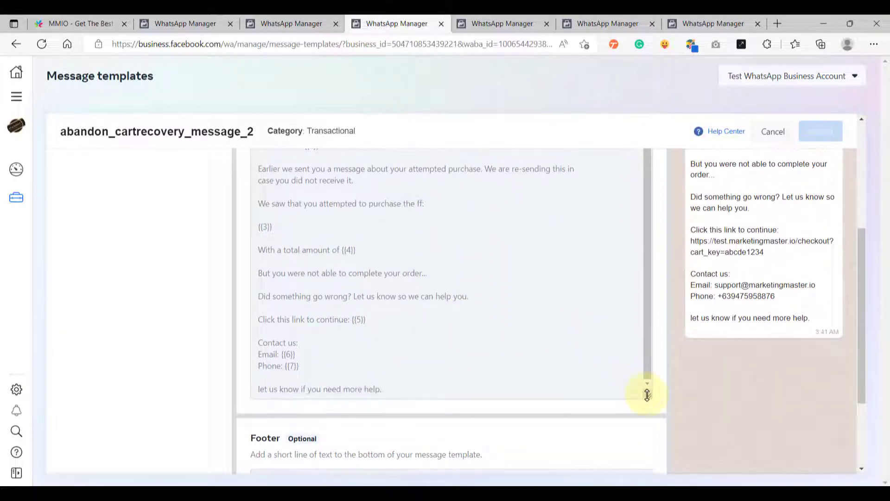
Enlarge the body text box to show the whole message and highlight variables {{2}} and {{3}}
drag(646, 393, 647, 464)
scroll(297, 245, up, 1)
drag(296, 245, 327, 273)
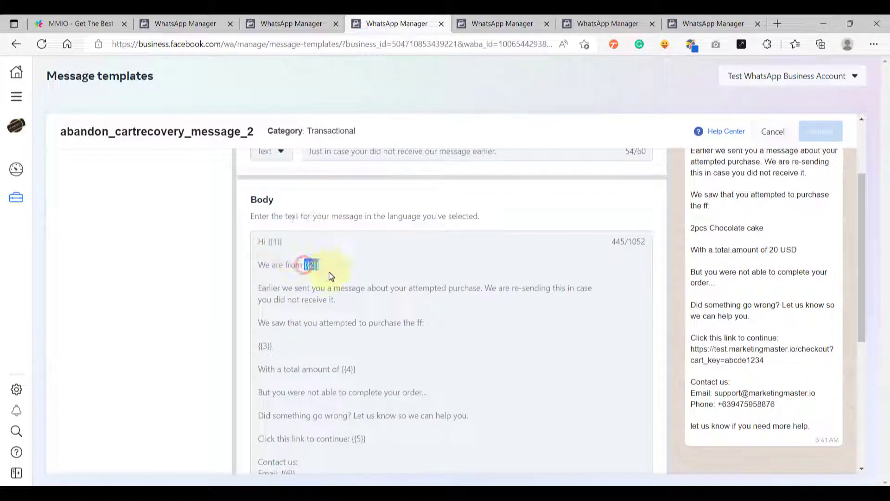
scroll(332, 312, down, 2)
drag(285, 245, 257, 239)
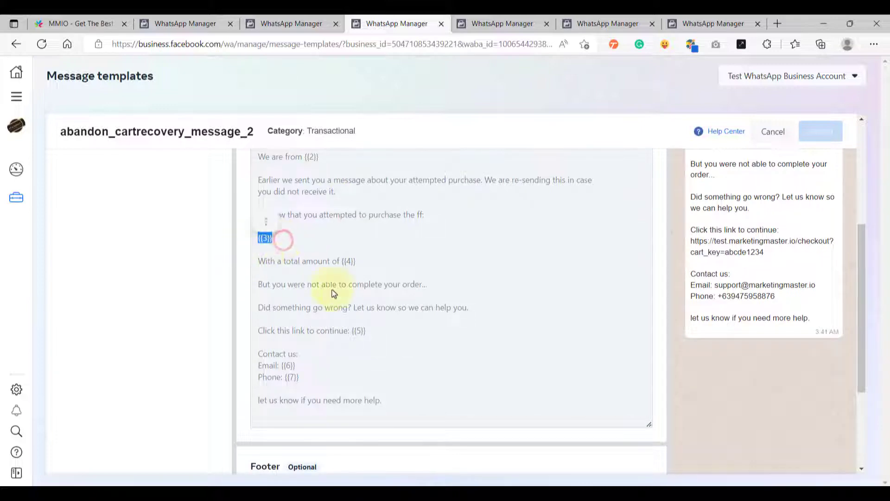
Review the rest of the abandon_cartrecovery_message_2 body and its footer and buttons sections
scroll(408, 313, down, 1)
scroll(423, 318, down, 2)
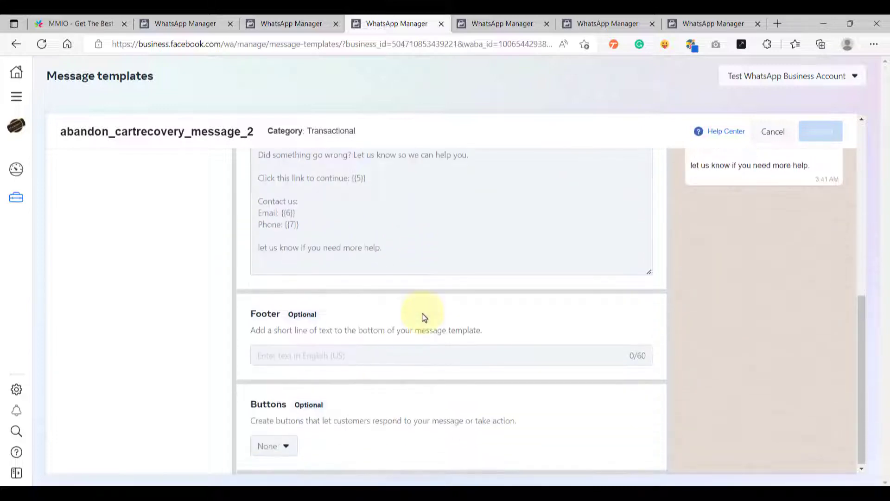
scroll(406, 308, up, 2)
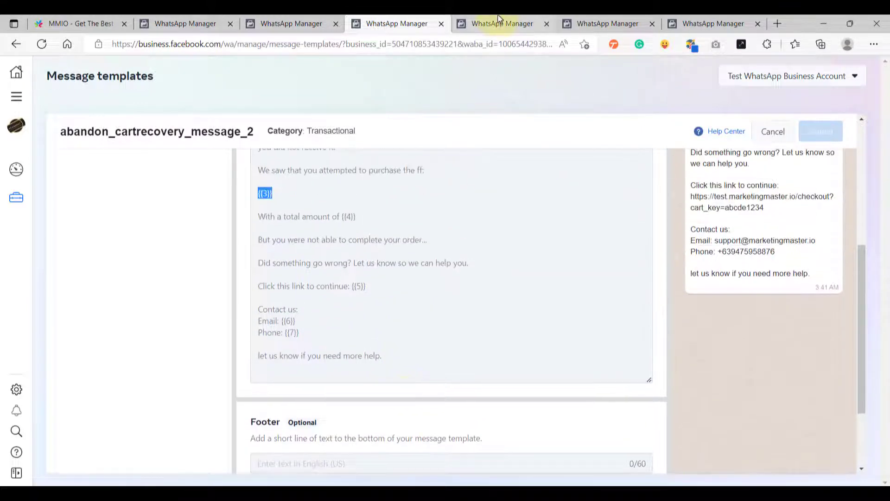
Open the abandon_cartrecovery_message_3 template, look over its content and highlight the header text "We reserved your items for you"
click(499, 24)
scroll(424, 278, down, 2)
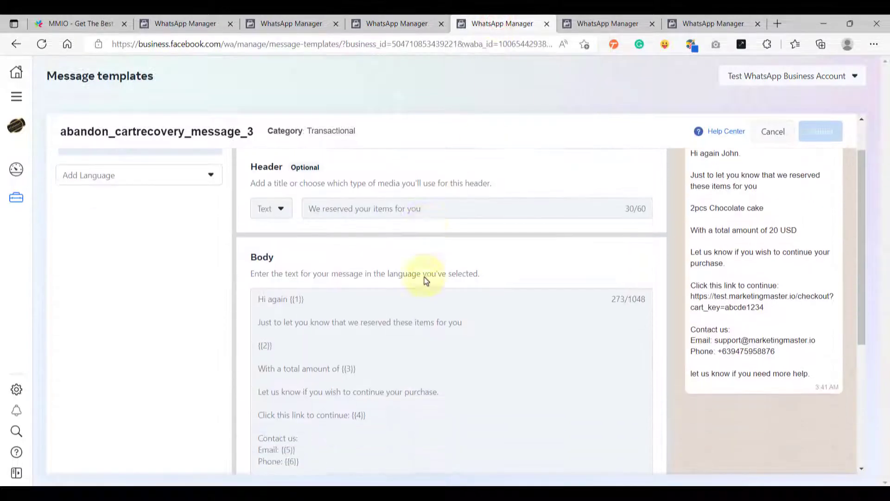
scroll(426, 280, up, 2)
drag(454, 260, 310, 262)
click(379, 293)
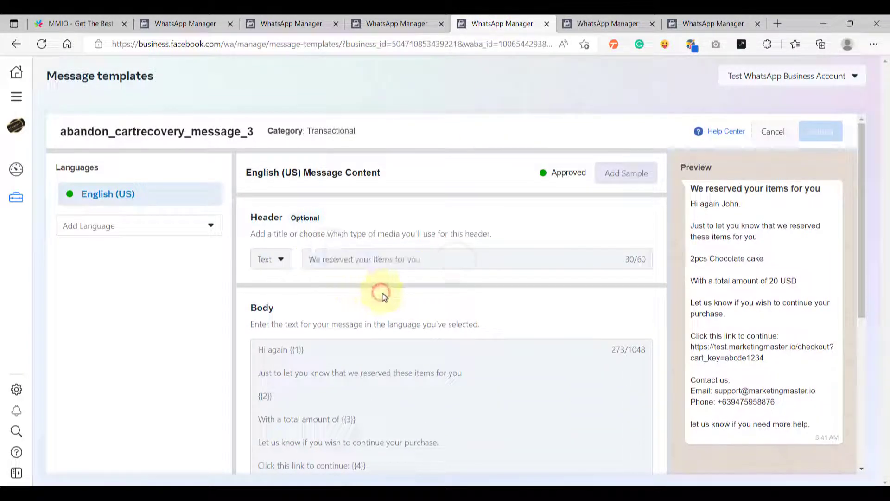
Review the body of abandon_cartrecovery_message_3 against its preview and highlight variable {{1}} in the greeting
scroll(394, 303, down, 2)
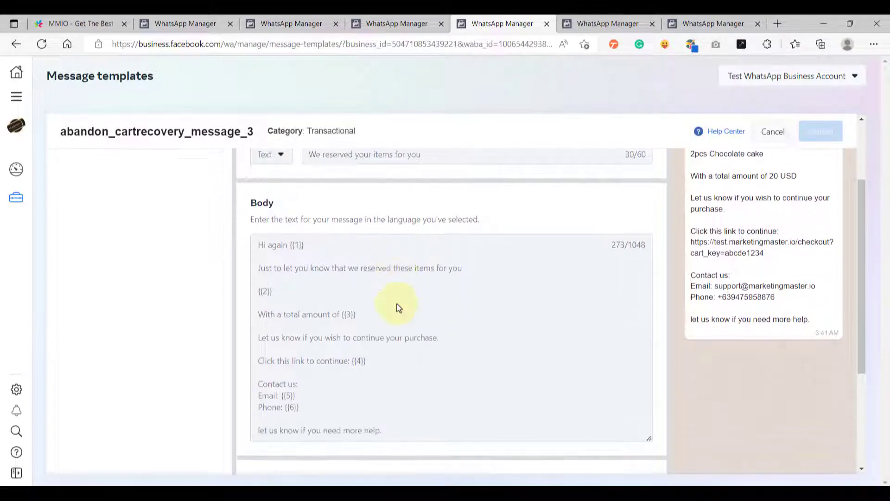
double_click(297, 242)
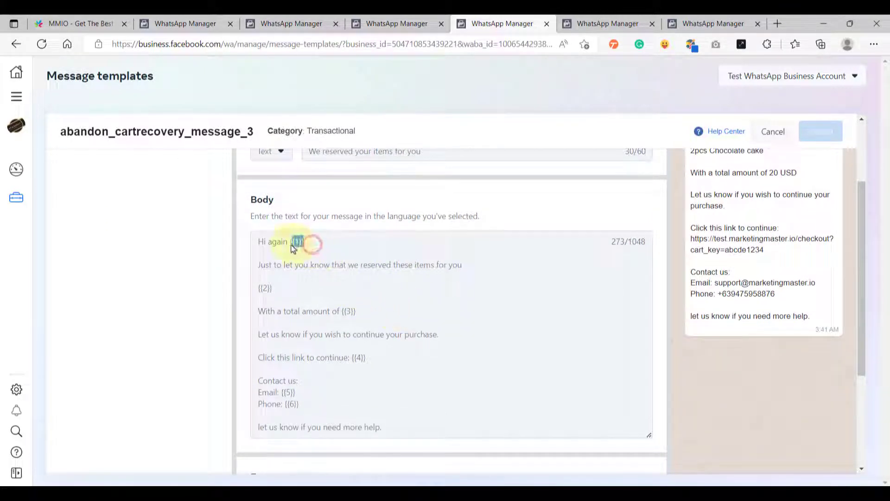
scroll(499, 344, up, 2)
scroll(455, 363, down, 1)
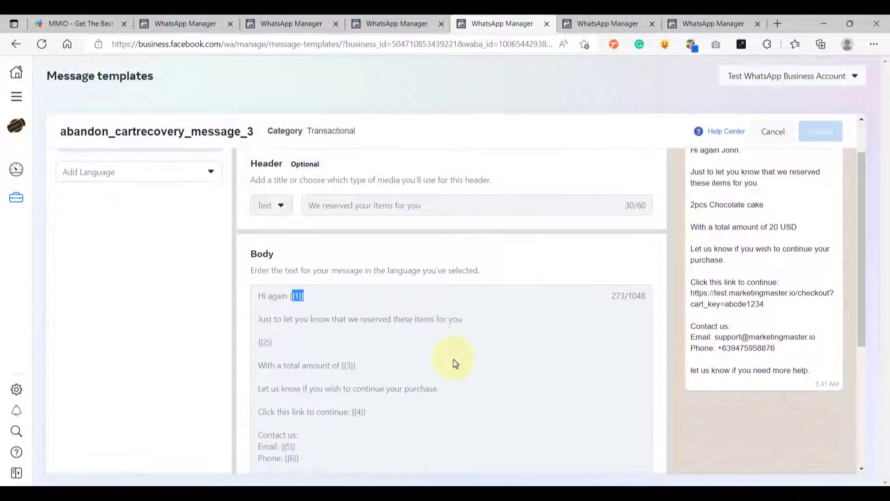
click(449, 342)
scroll(449, 344, down, 1)
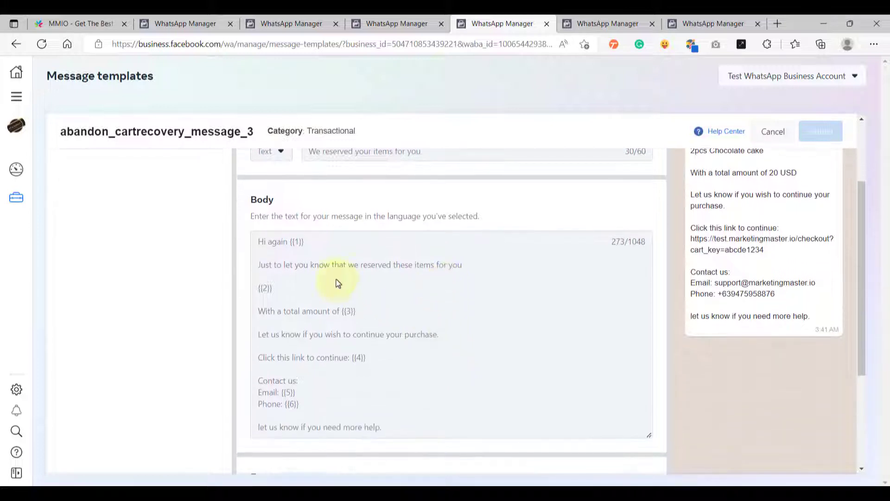
drag(310, 242, 293, 242)
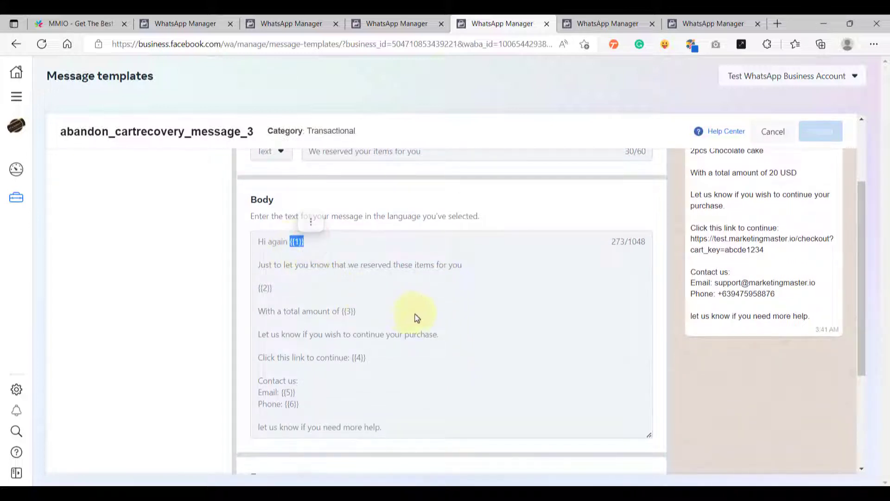
scroll(415, 318, down, 1)
click(415, 326)
scroll(416, 326, up, 1)
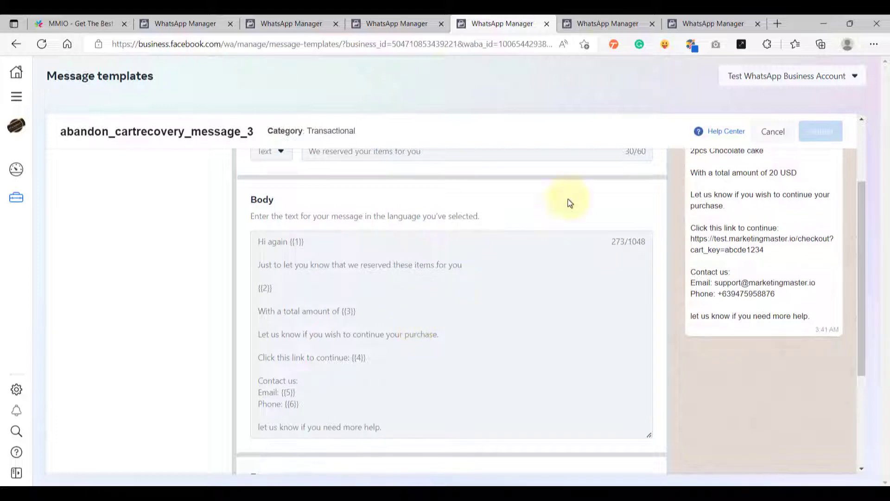
Open the abandon_cartrecovery_message_4 template and review its body, highlighting the 20% discount and the coupon code COUPONCODE20
click(602, 23)
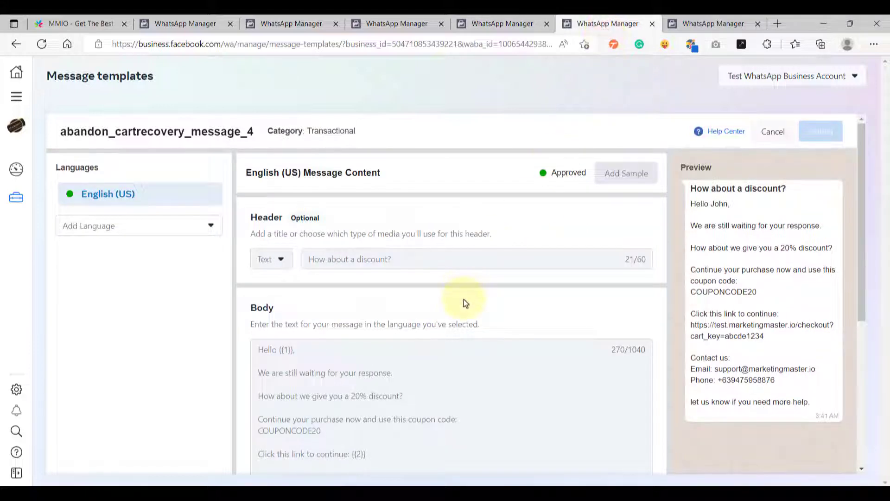
scroll(466, 303, down, 2)
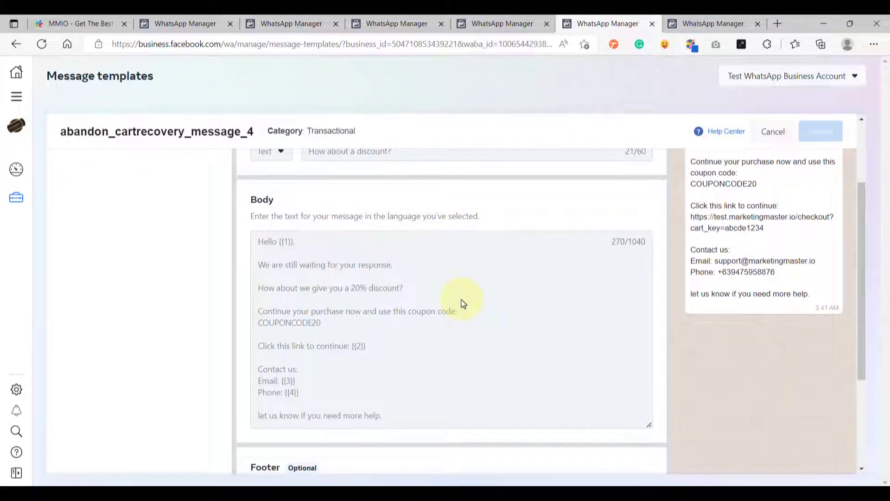
drag(351, 288, 402, 288)
click(351, 288)
double_click(298, 324)
drag(298, 326, 471, 293)
Open the abandon_cartrecovery_message_5 template and review its header, last-offer message body and preview
click(691, 25)
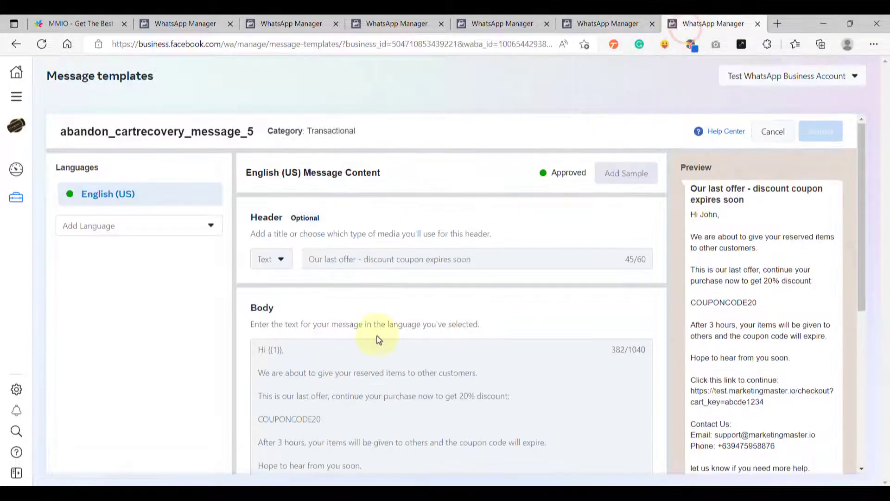
scroll(378, 340, down, 2)
scroll(376, 341, down, 1)
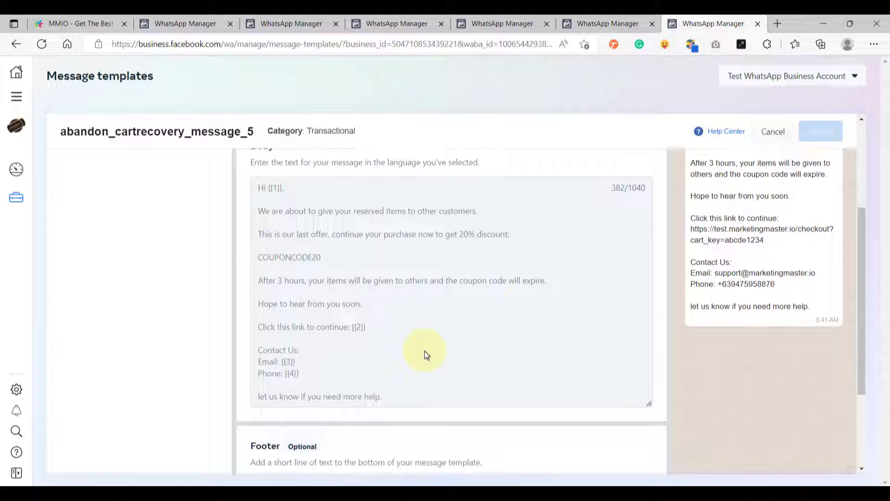
Go back through the open recovery templates from message 4 to message 1 and return to the message template list
click(602, 23)
click(503, 23)
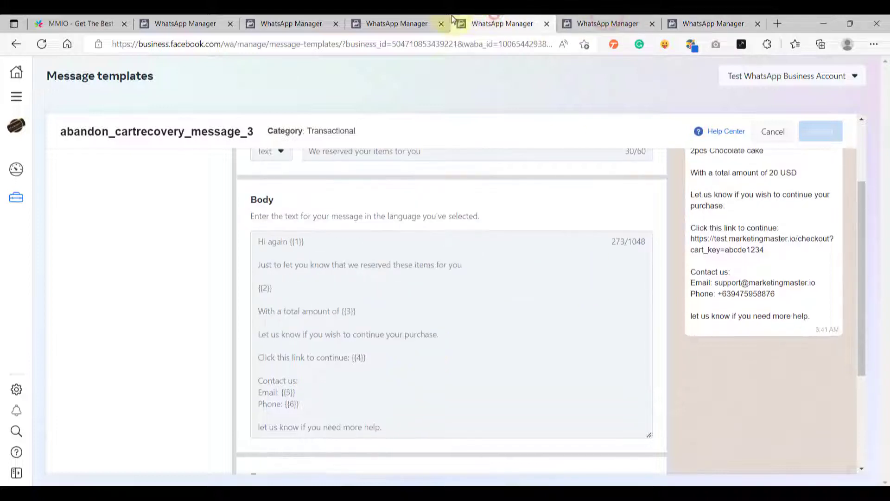
click(396, 20)
click(307, 24)
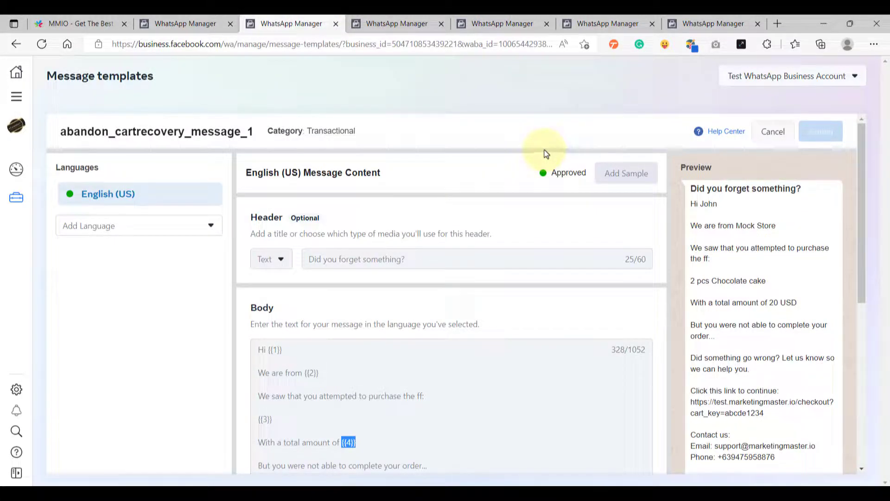
click(199, 23)
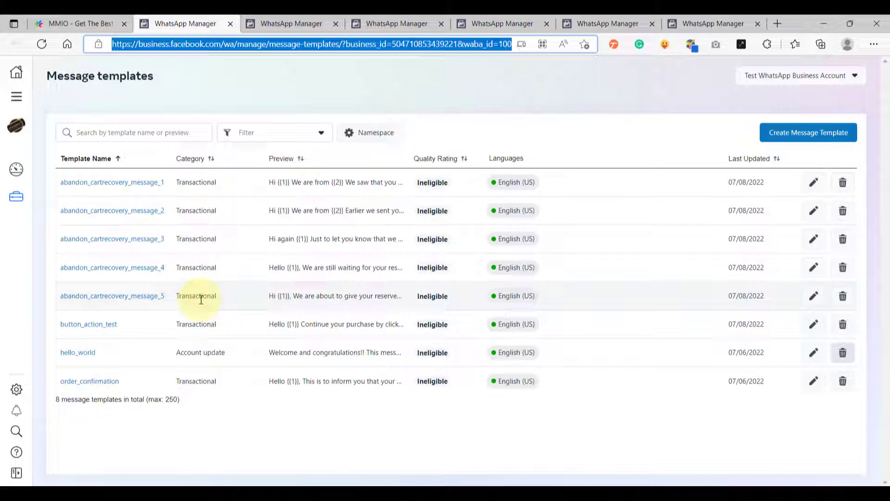
Switch to the MMIO dashboard and open the WhatsApp Flows page
click(90, 21)
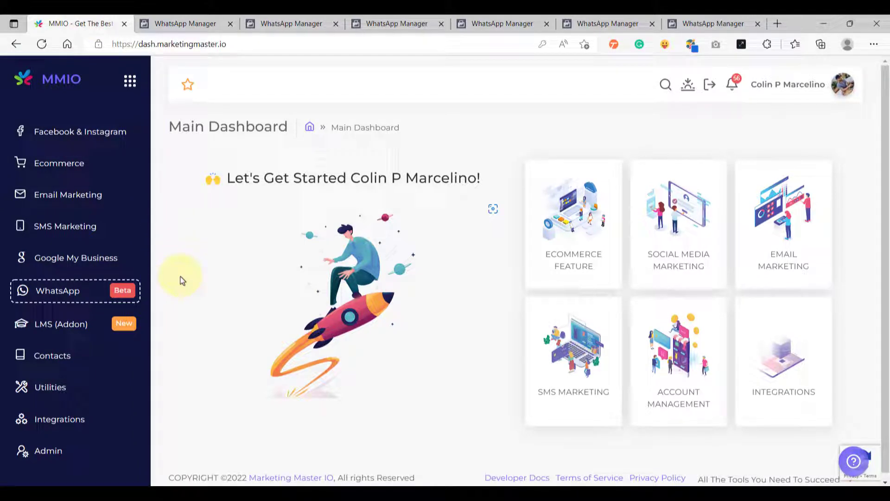
click(80, 297)
click(220, 274)
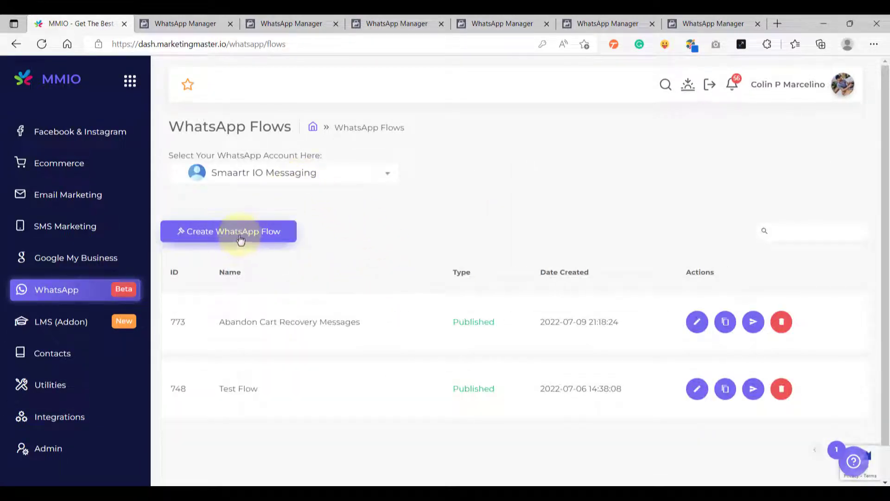
Create a new WhatsApp flow named "Abandon Cart Recovery Flow Demo 2"
click(219, 232)
click(424, 269)
text(Abandon Cart Recovery Flow Demo 2)
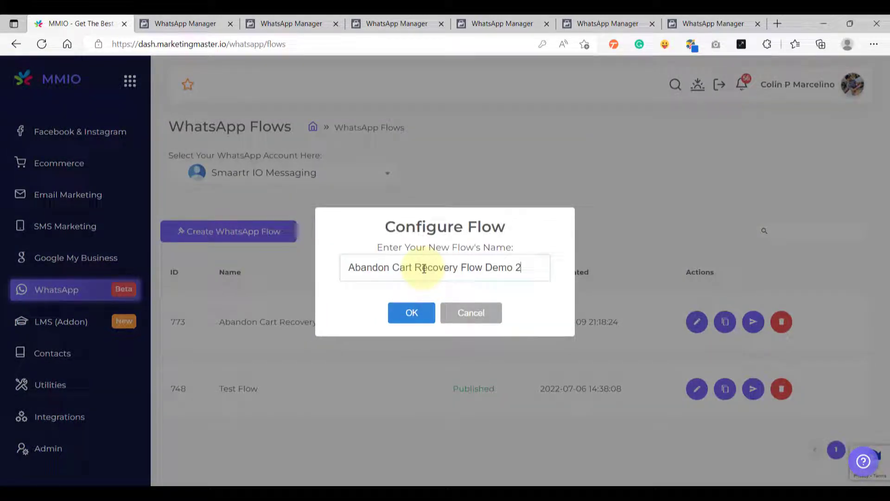
click(409, 313)
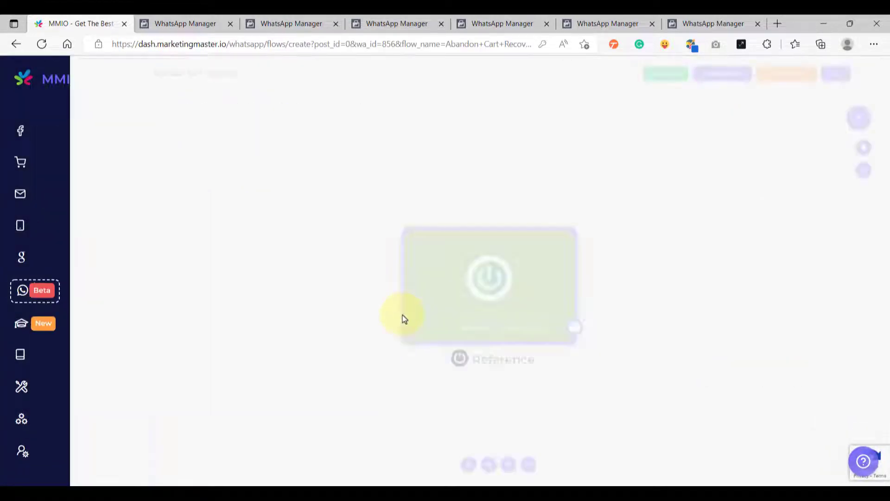
Add a Template block to the flow canvas and arrange it above and to the right of the Reference block
drag(464, 290, 306, 287)
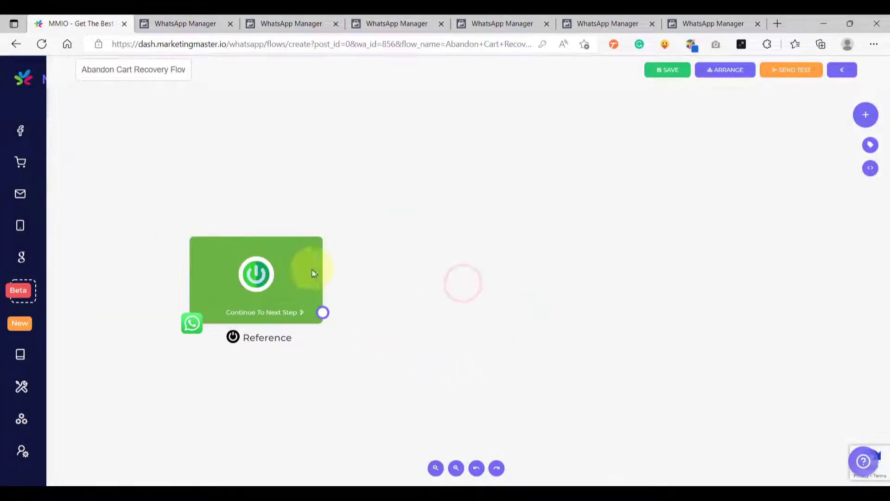
right_click(448, 161)
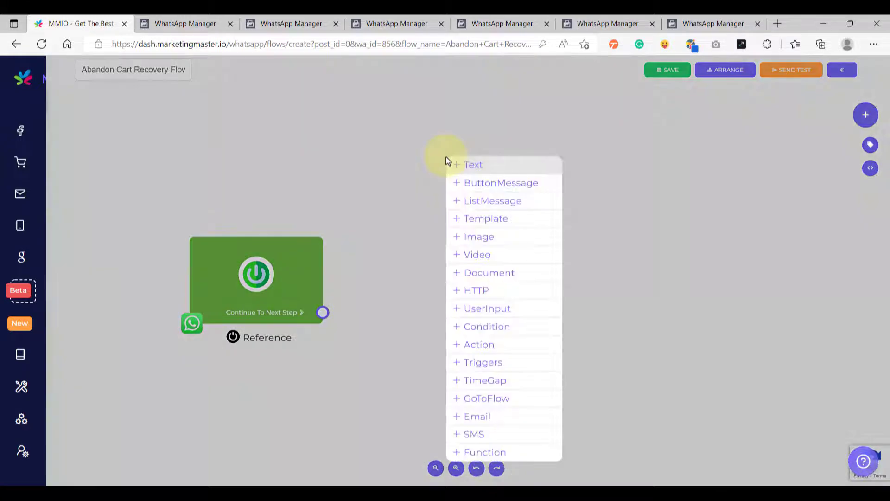
click(486, 221)
drag(558, 238, 518, 189)
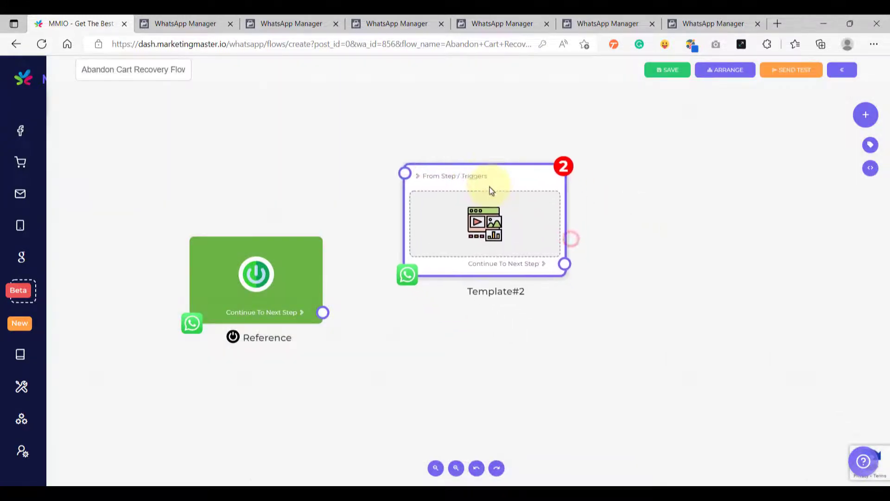
scroll(518, 188, down, 2)
drag(367, 173, 315, 224)
drag(407, 218, 424, 189)
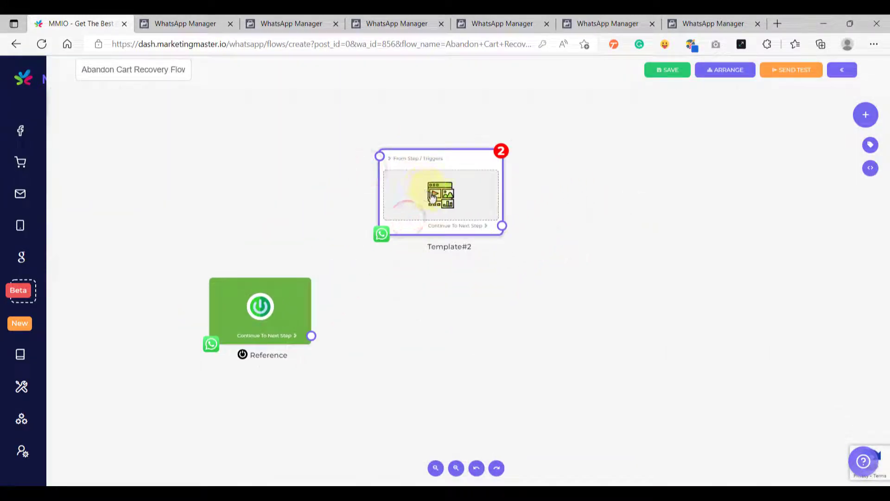
Set the Template block to use the WhatsApp template Abandon Cartrecovery Message 1
click(433, 196)
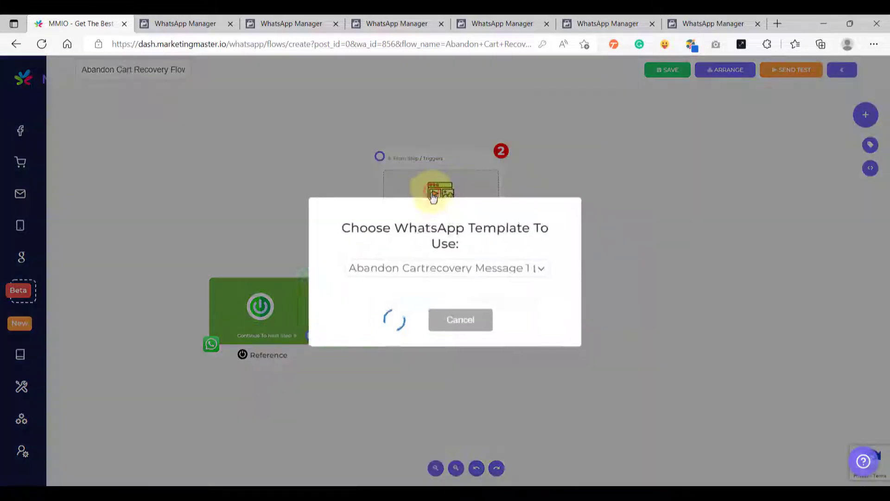
click(451, 269)
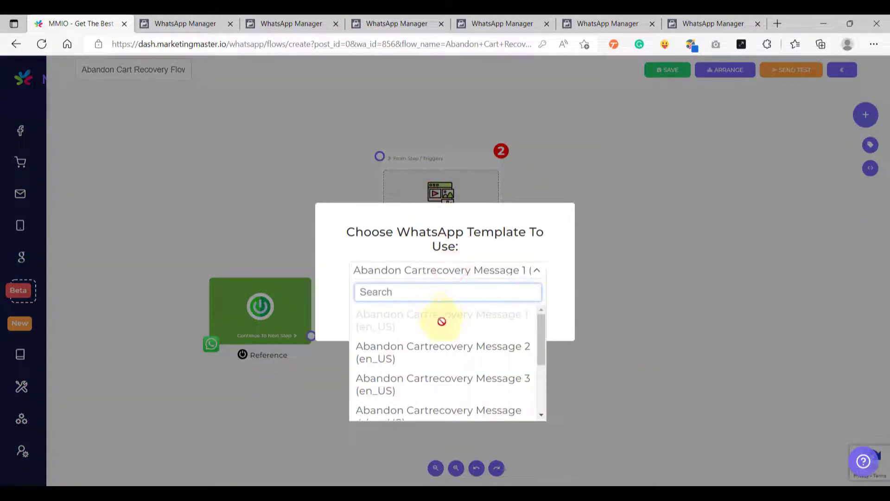
click(399, 241)
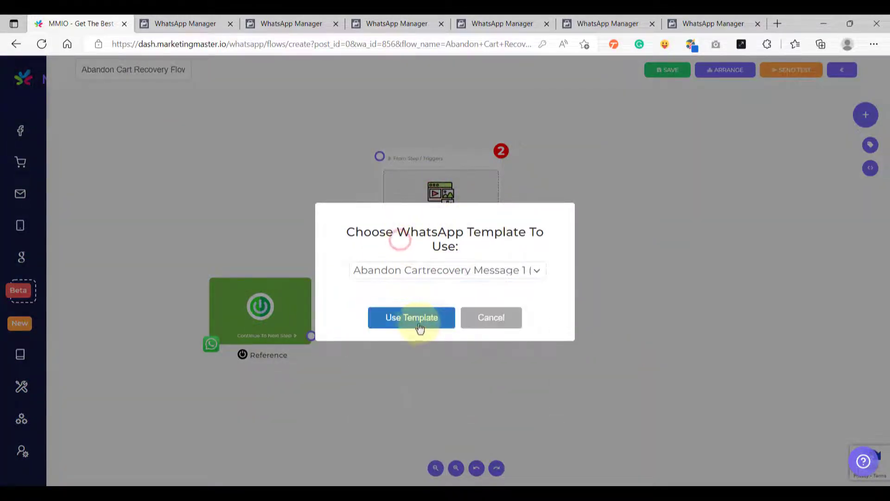
click(417, 322)
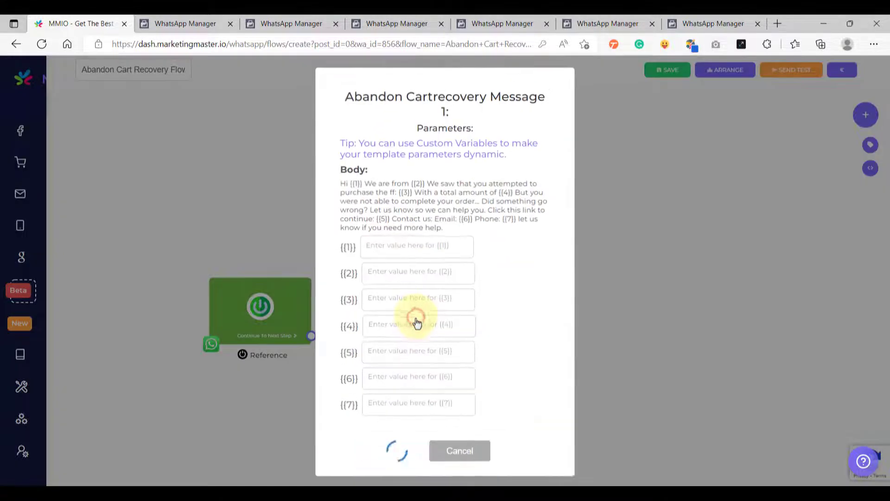
Go through the template's body parameter fields {{1}} to {{7}} to examine which values they require
click(403, 248)
click(400, 277)
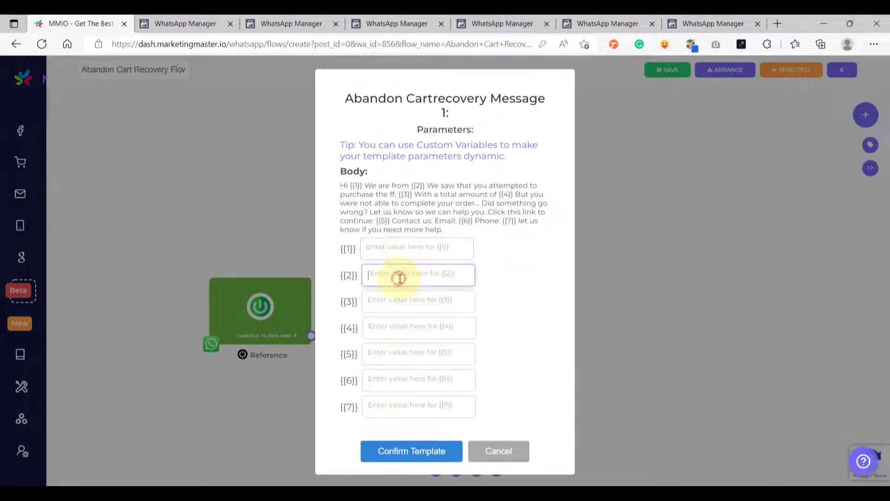
click(389, 306)
click(383, 330)
click(377, 355)
click(378, 385)
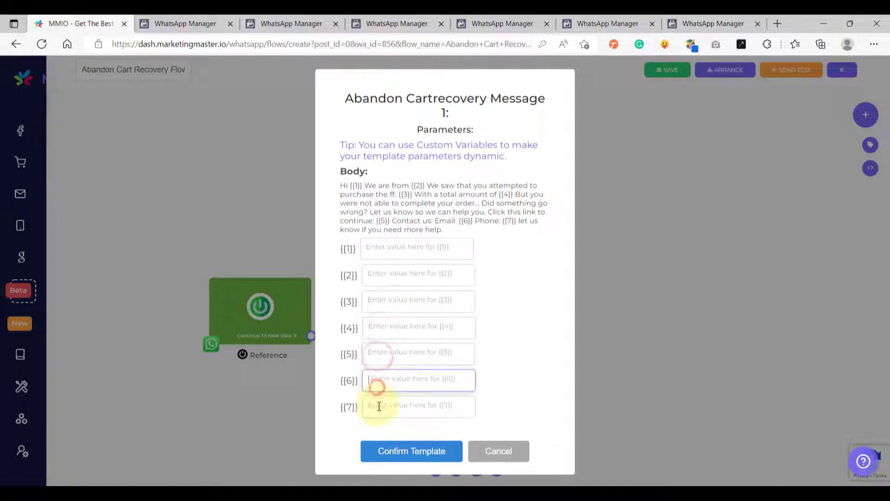
click(379, 404)
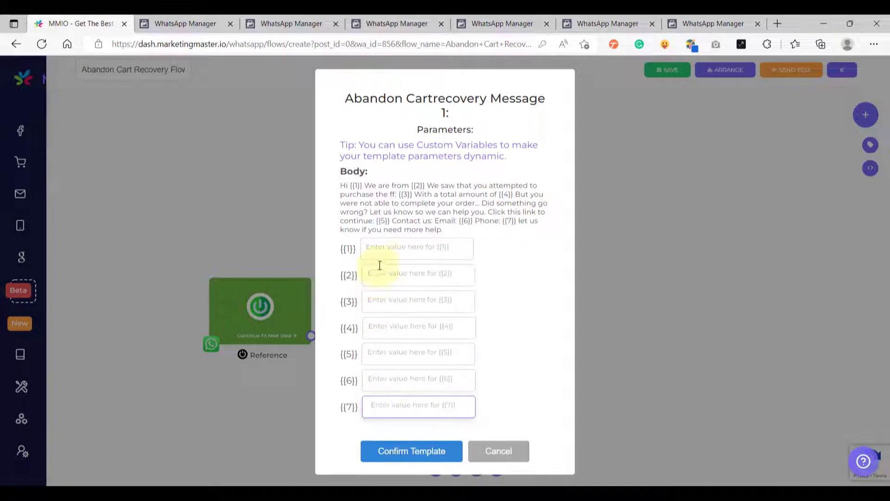
click(379, 250)
click(380, 275)
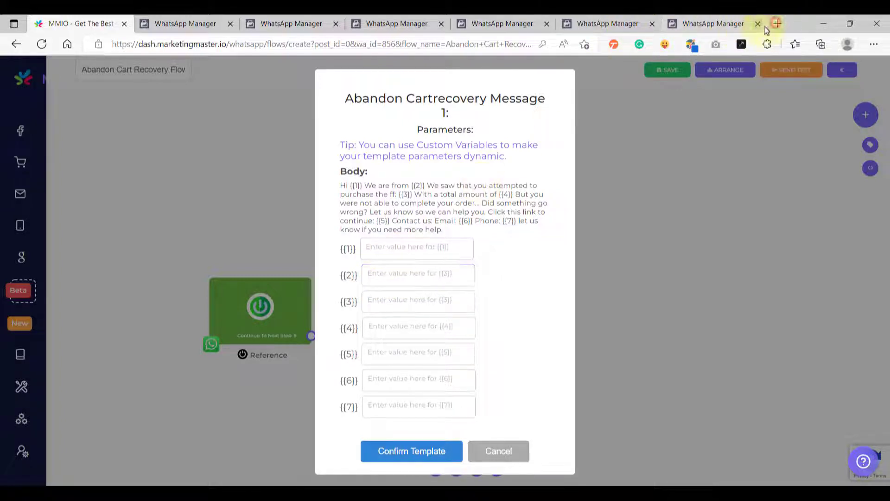
Open dash.marketingmaster.io in a new browser tab and place that tab directly after the flow builder's tab
click(783, 25)
text(das)
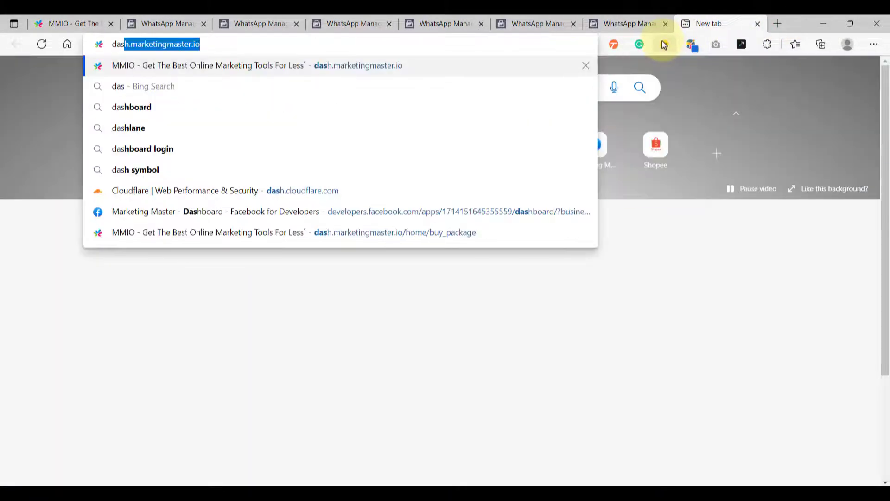
key(Return)
drag(731, 24, 185, 23)
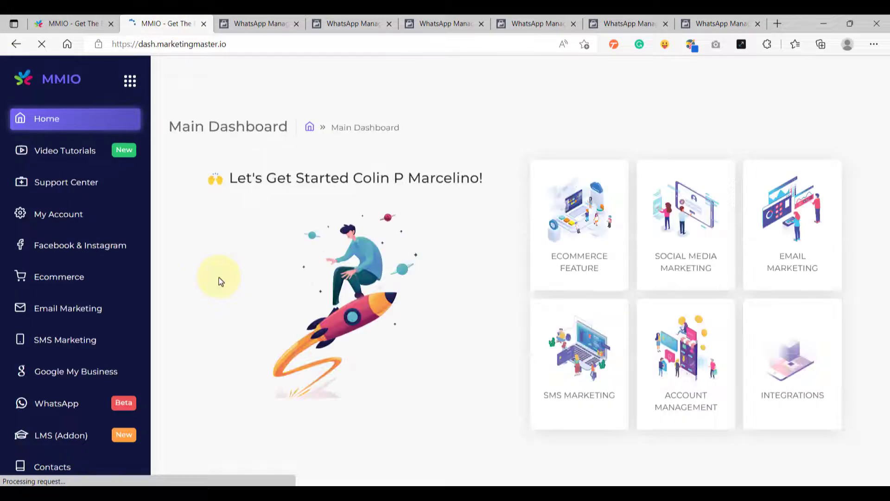
Start a new shop notification in the Ecommerce section and locate its Message Variables list
click(62, 280)
click(522, 328)
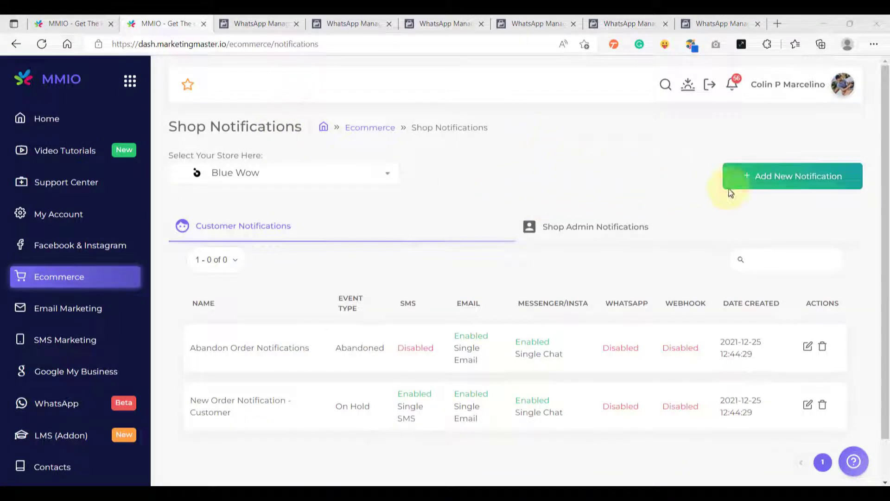
click(782, 187)
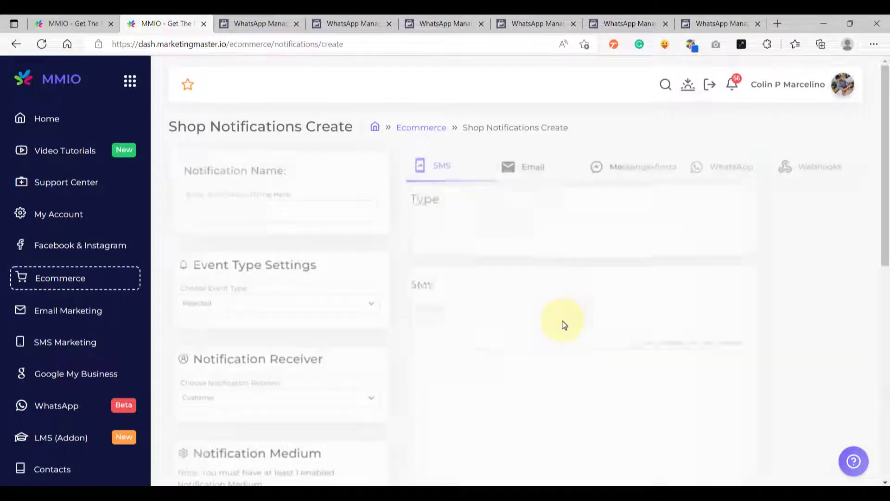
scroll(363, 342, down, 10)
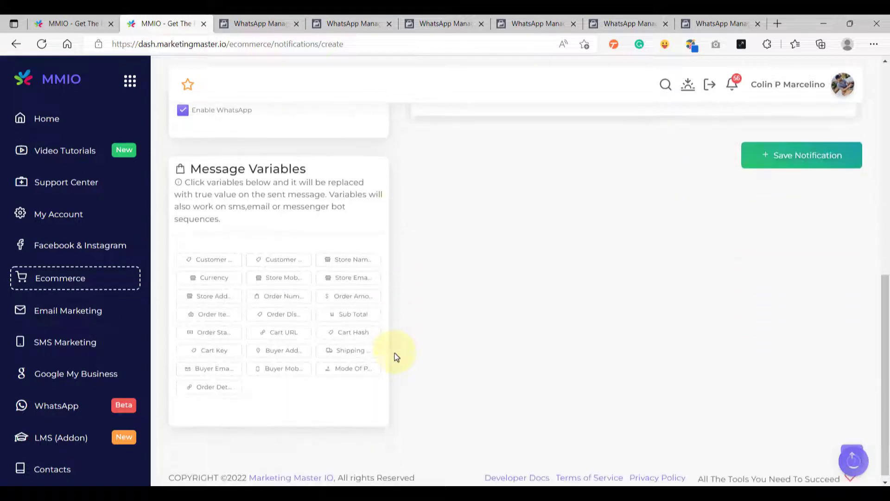
triple_click(322, 176)
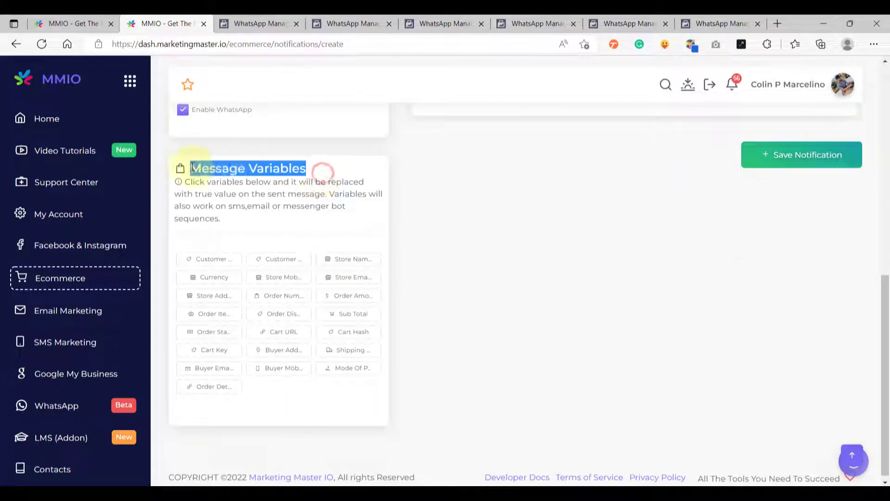
click(229, 205)
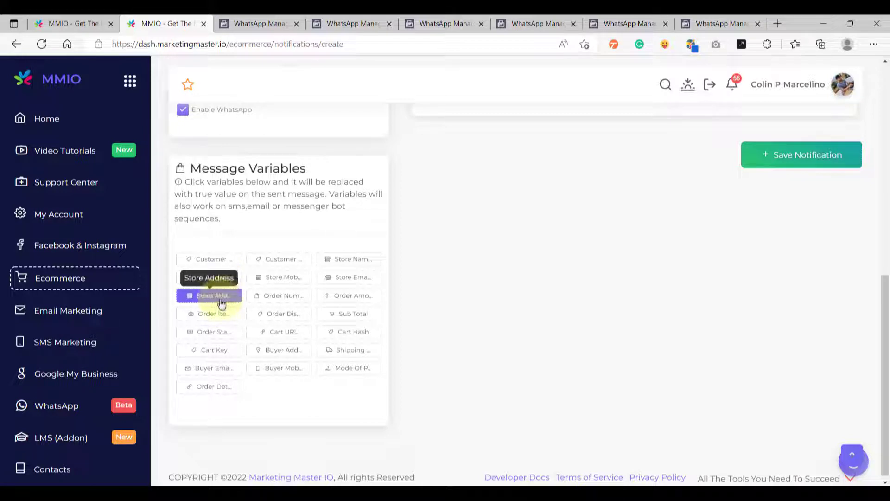
Copy the Customer First Name message variable and fill the template's {{1}} parameter with {{first_name}}
click(69, 22)
click(393, 250)
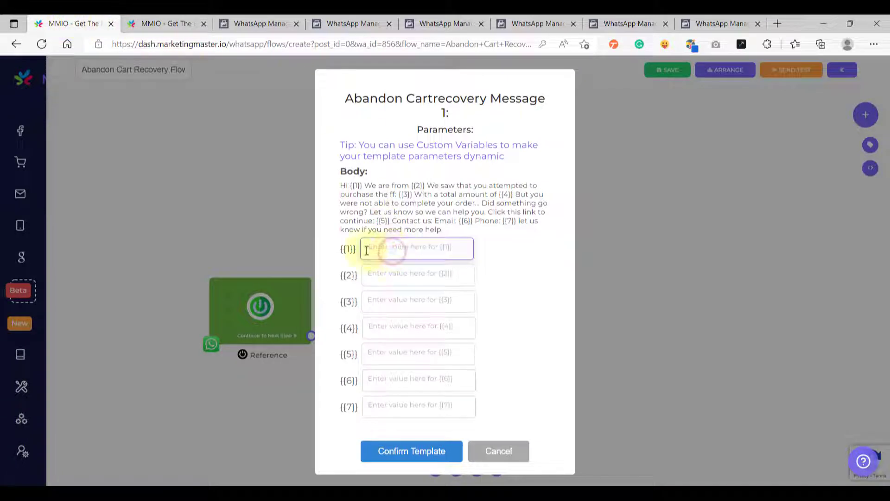
double_click(348, 249)
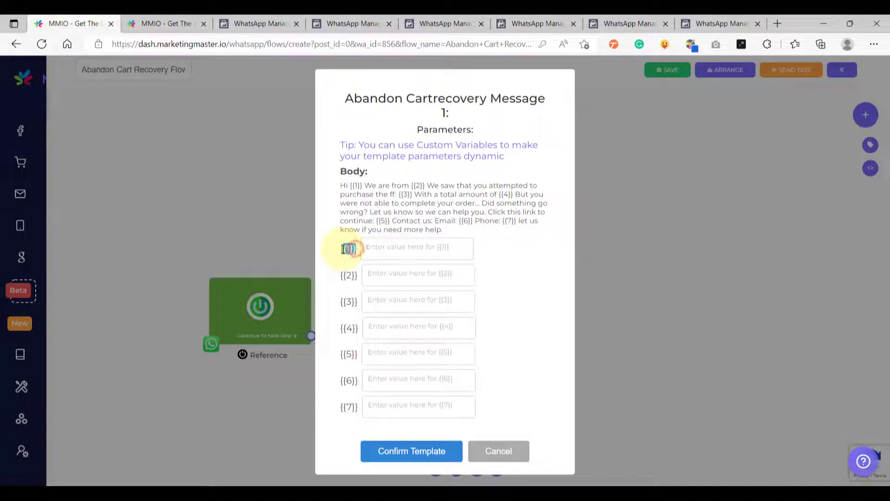
click(400, 249)
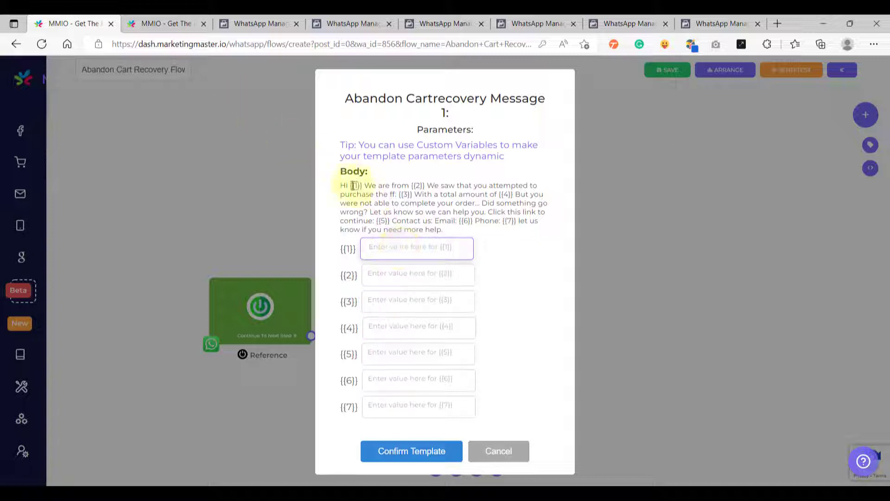
drag(360, 186, 340, 185)
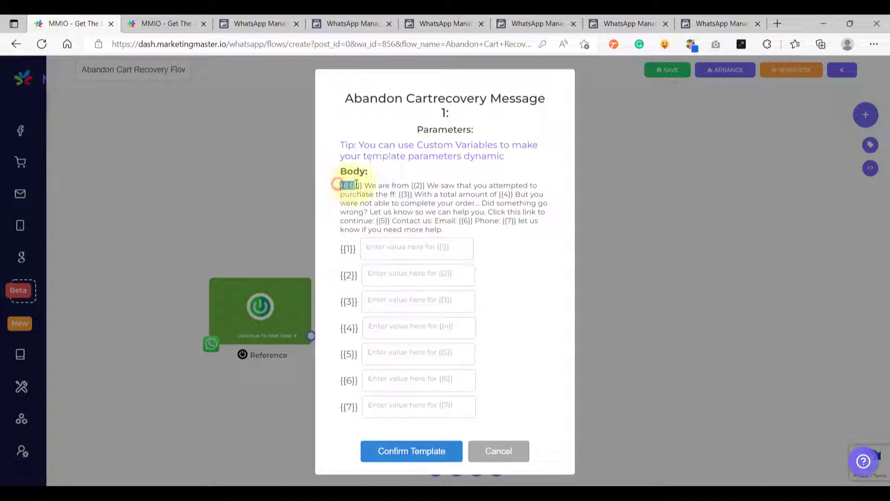
click(165, 28)
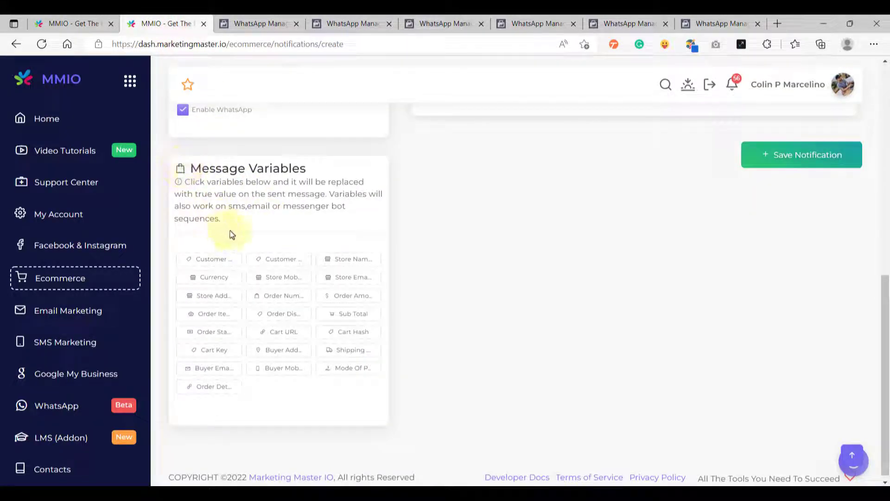
click(215, 262)
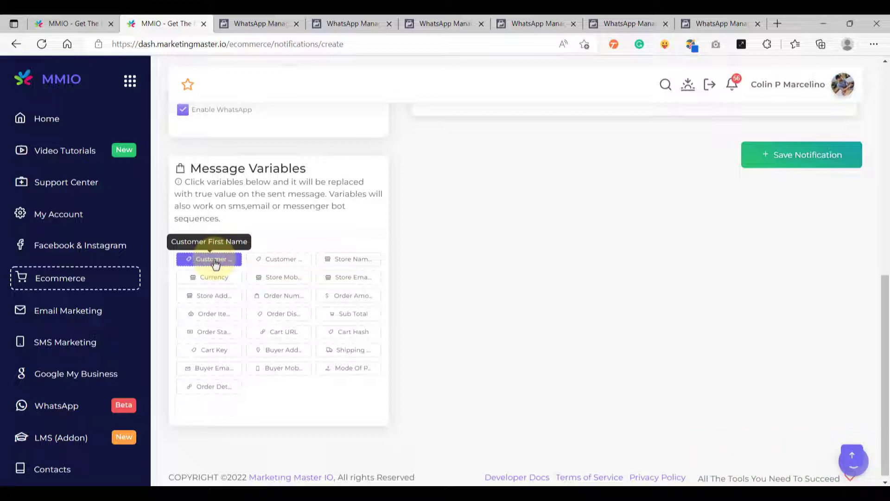
click(81, 26)
click(402, 247)
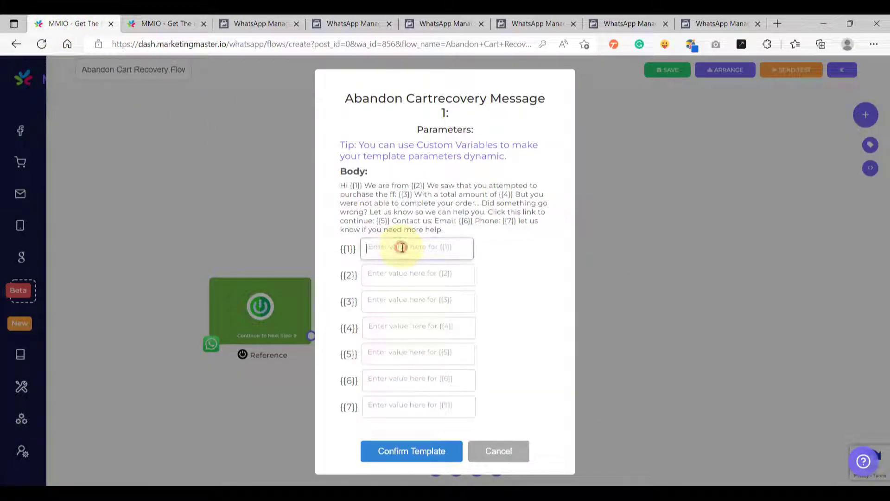
key(ctrl+v)
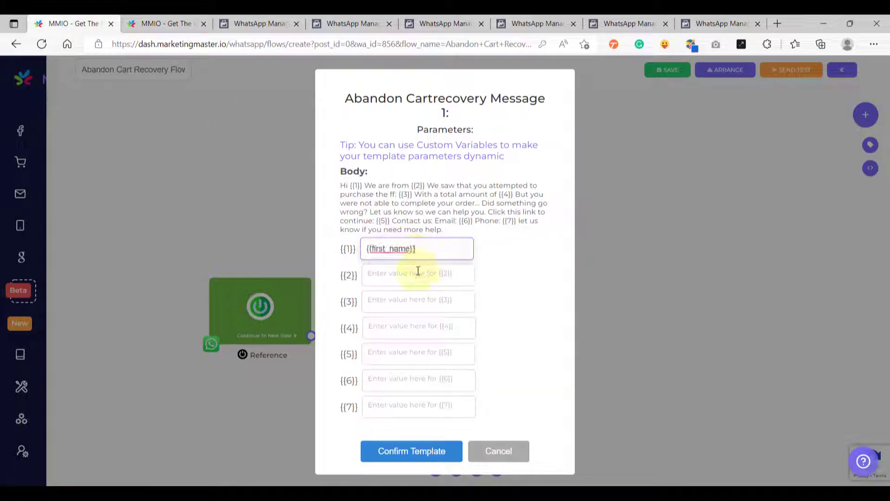
Copy the Store Name message variable and fill the template's {{2}} parameter with {{store_name}}
click(417, 274)
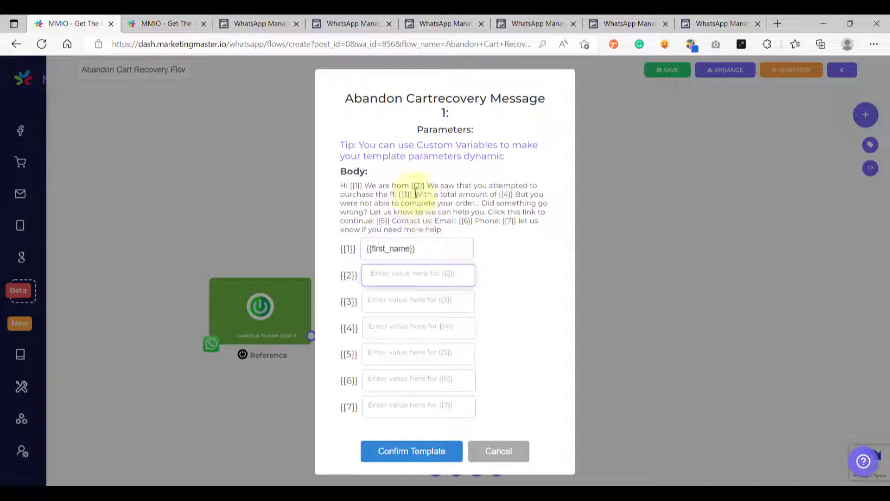
drag(412, 186, 426, 186)
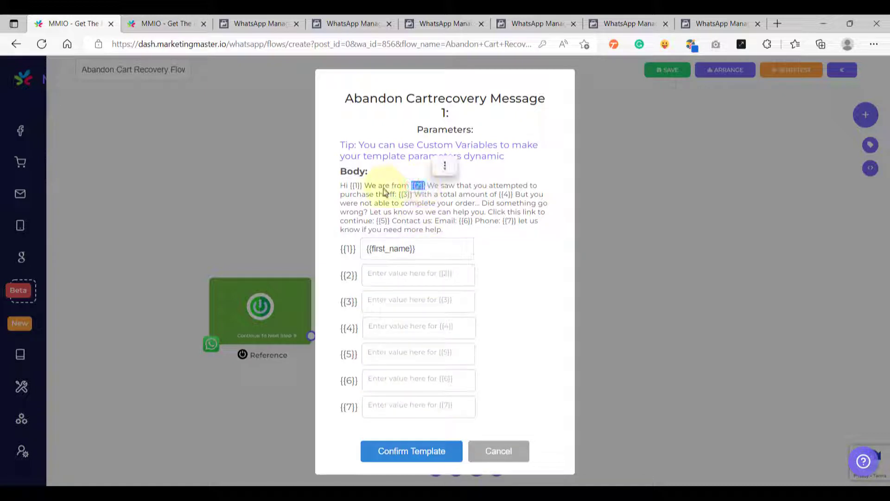
click(423, 196)
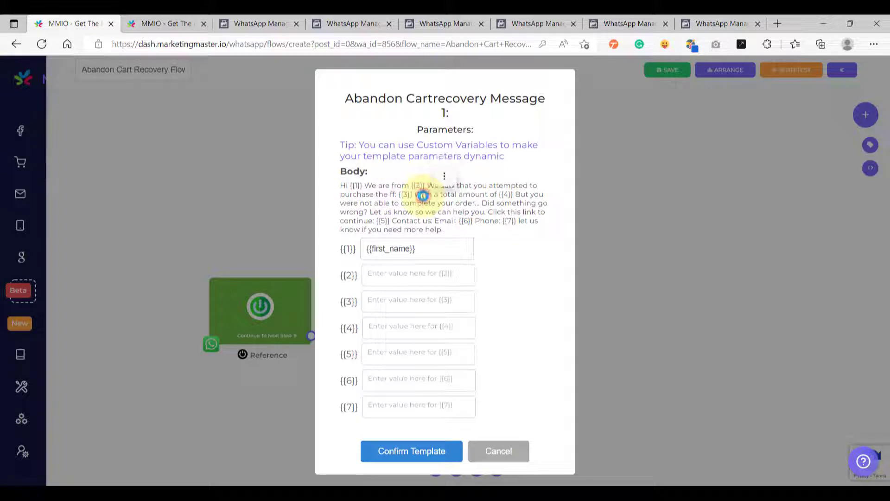
click(159, 24)
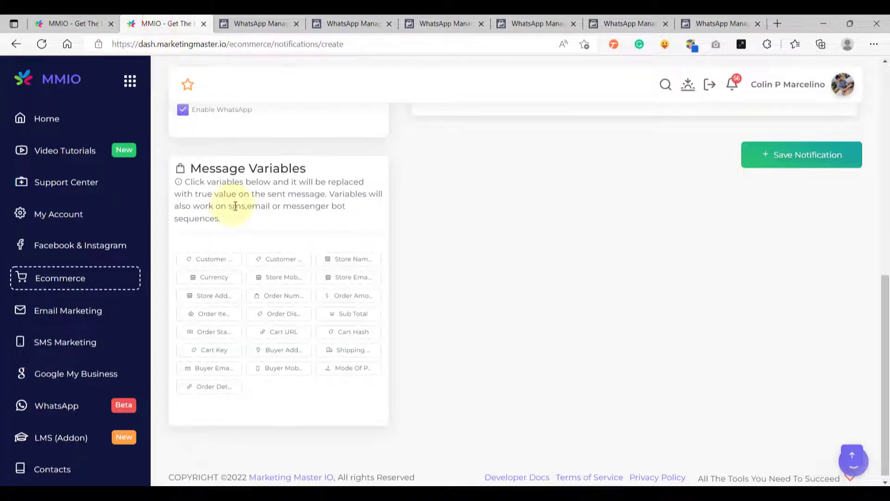
click(359, 264)
click(68, 24)
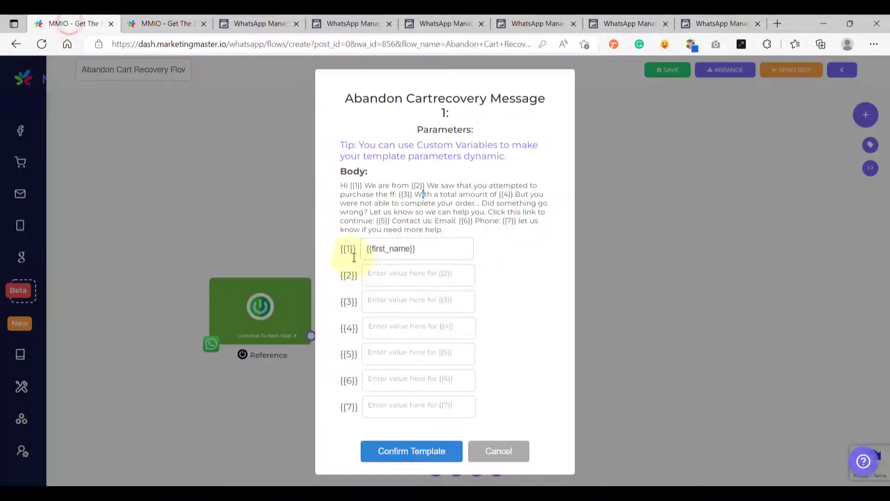
click(397, 274)
key(ctrl+v)
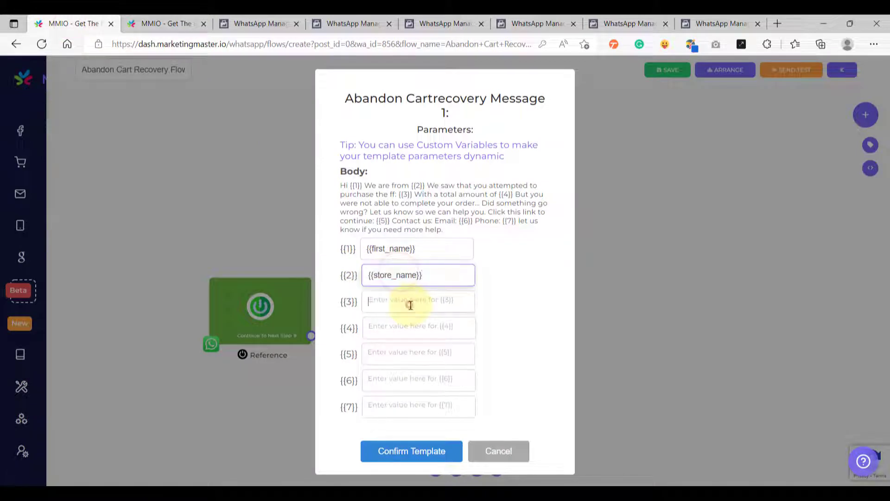
Copy the Order Items message variable and fill the template's {{3}} parameter with {{order_items}}
click(410, 305)
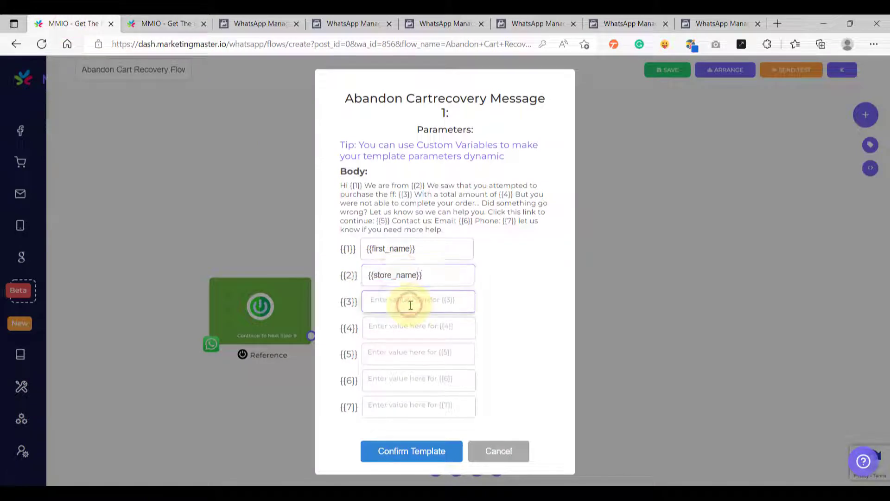
double_click(406, 195)
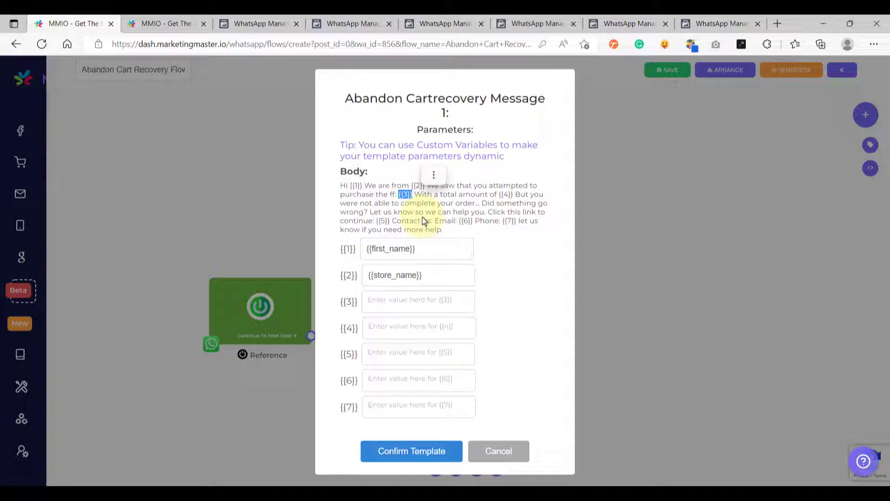
click(169, 26)
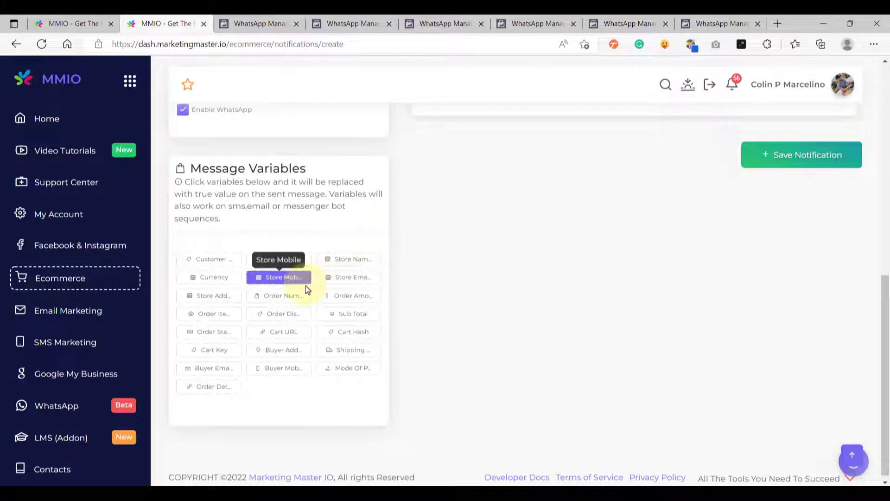
drag(284, 278, 209, 315)
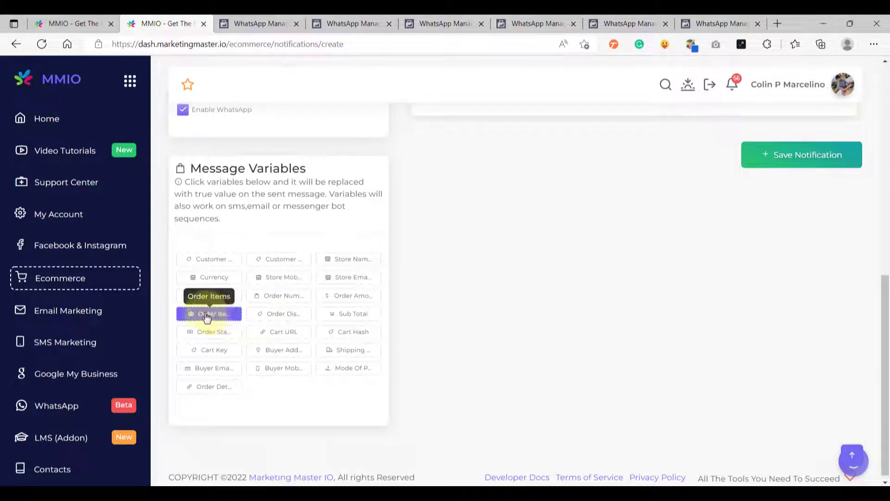
click(217, 319)
click(89, 20)
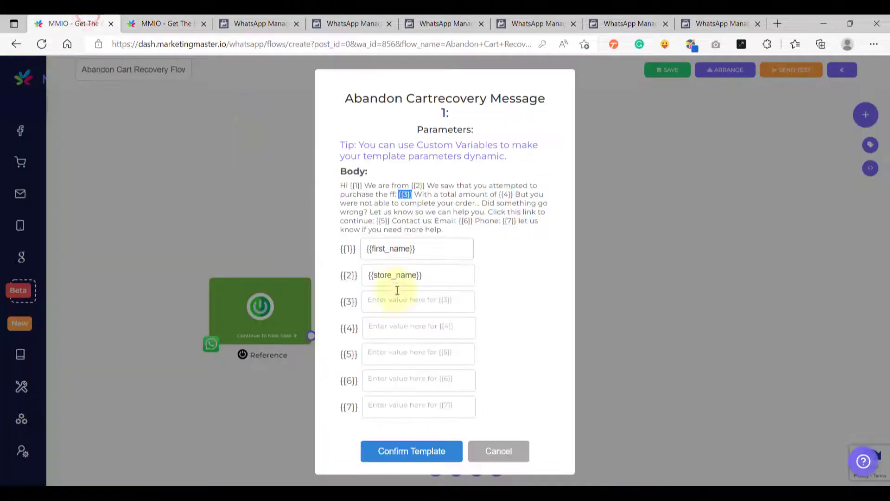
click(403, 299)
key(ctrl+v)
click(498, 303)
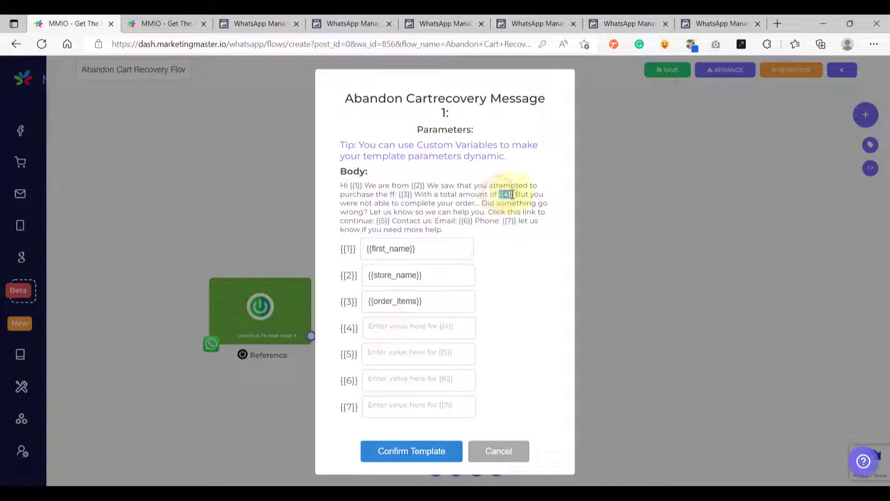
Copy the Order Amount message variable and fill the template's {{4}} parameter with {{order_amount}}
click(153, 23)
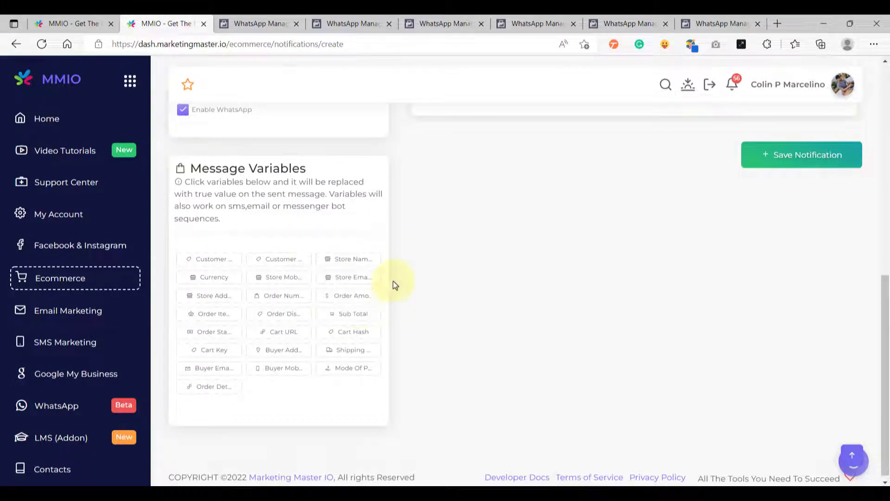
click(352, 299)
click(67, 23)
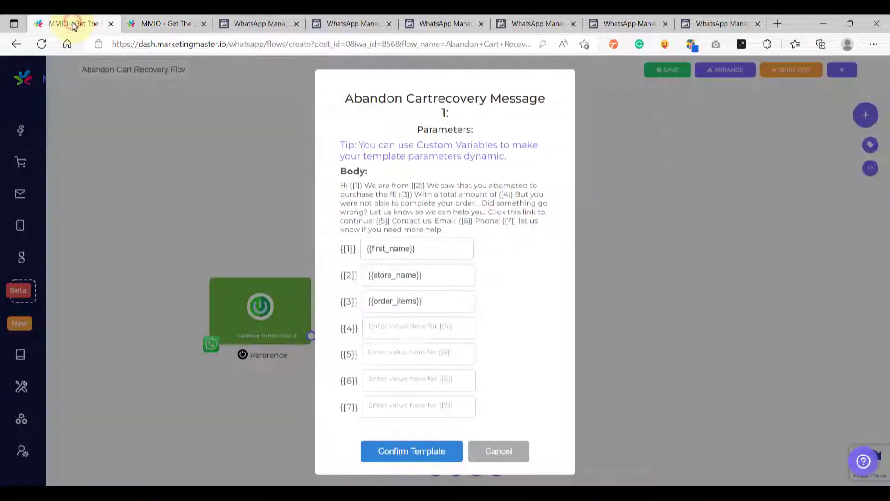
click(385, 329)
key(ctrl+v)
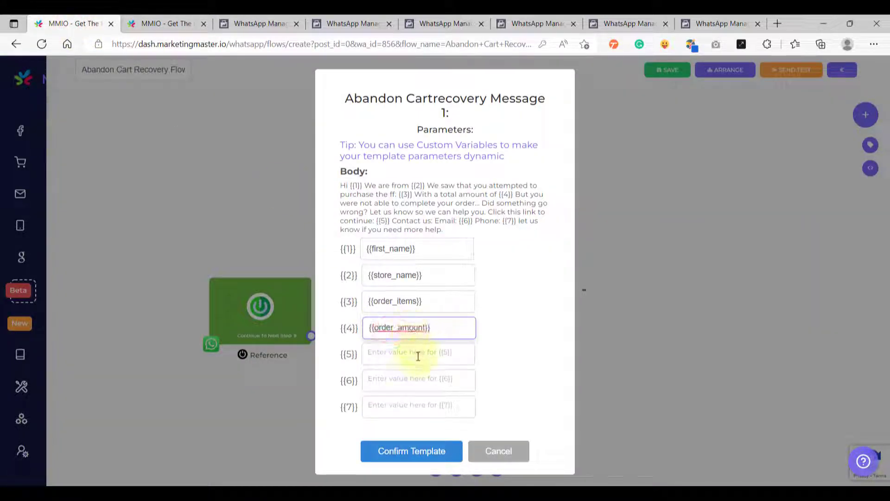
Copy the Cart URL message variable and fill the template's {{5}} parameter with {{cart_url}}
click(420, 353)
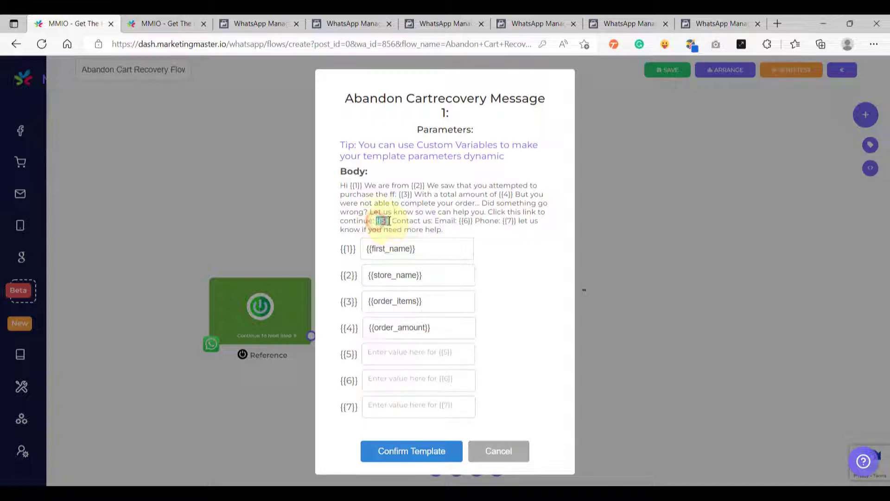
drag(389, 221, 391, 221)
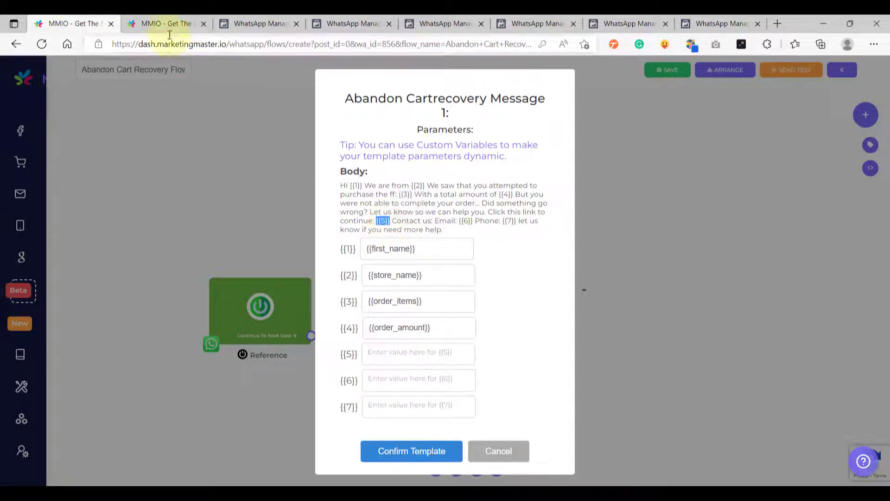
click(160, 24)
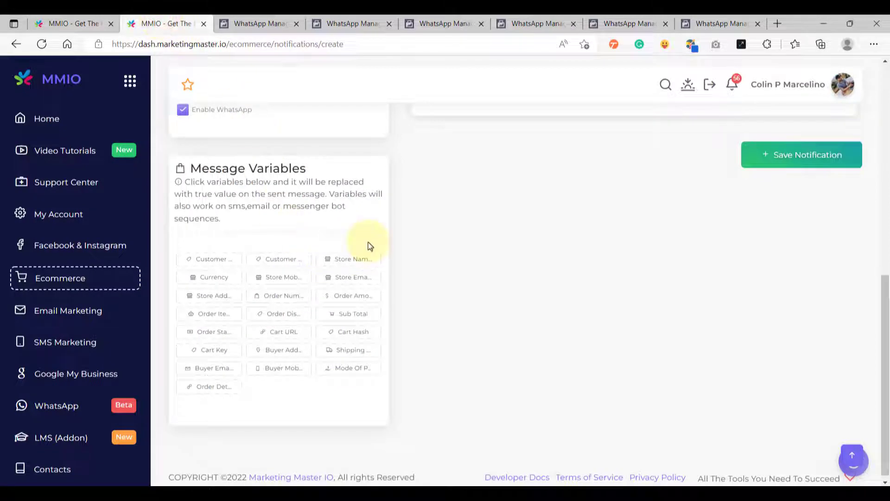
click(289, 336)
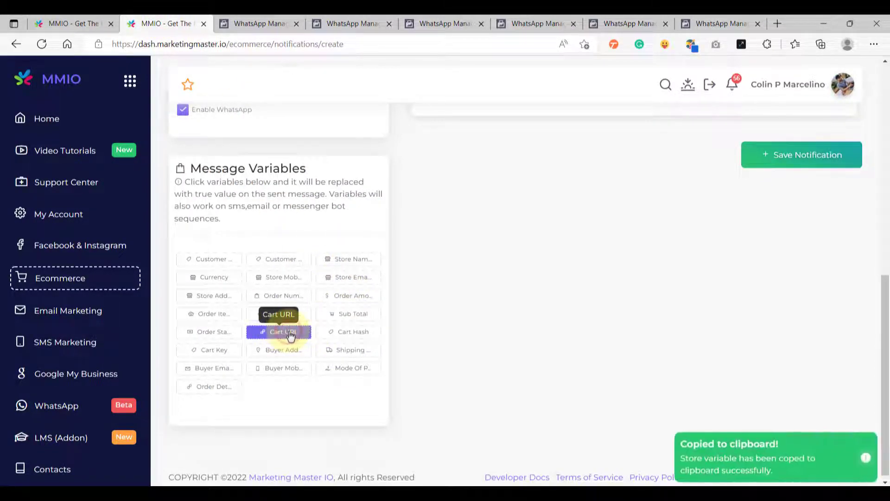
click(70, 24)
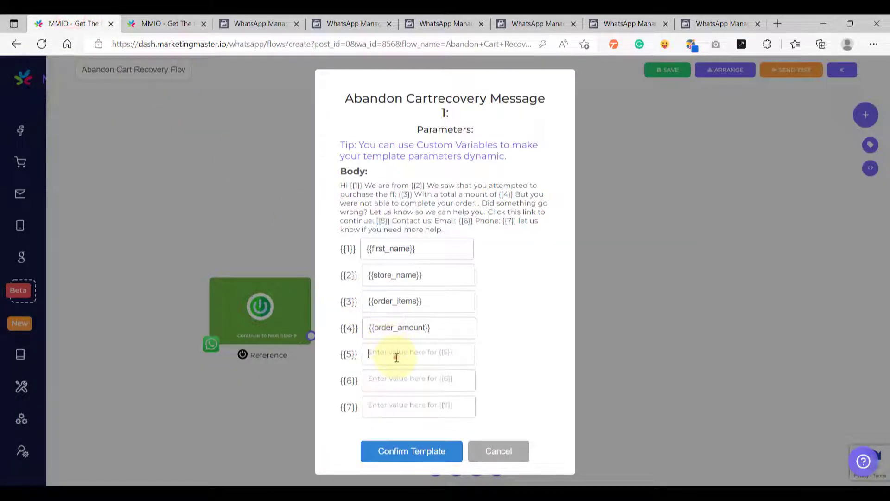
key(ctrl+v)
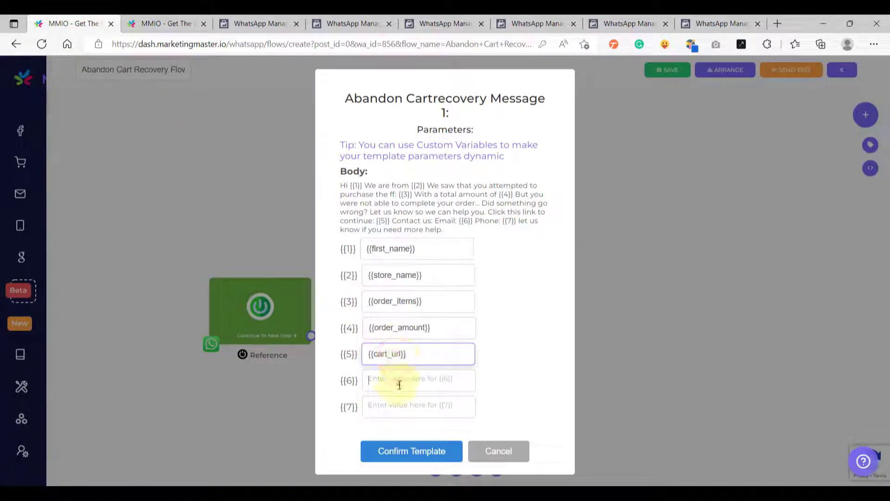
Copy the Store Email message variable and fill the template's {{6}} parameter with {{store_email}}
click(399, 385)
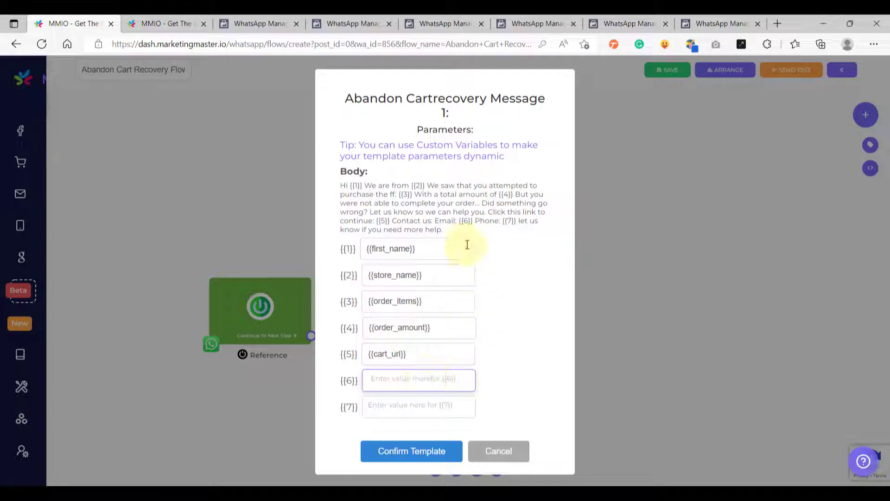
drag(460, 221, 515, 220)
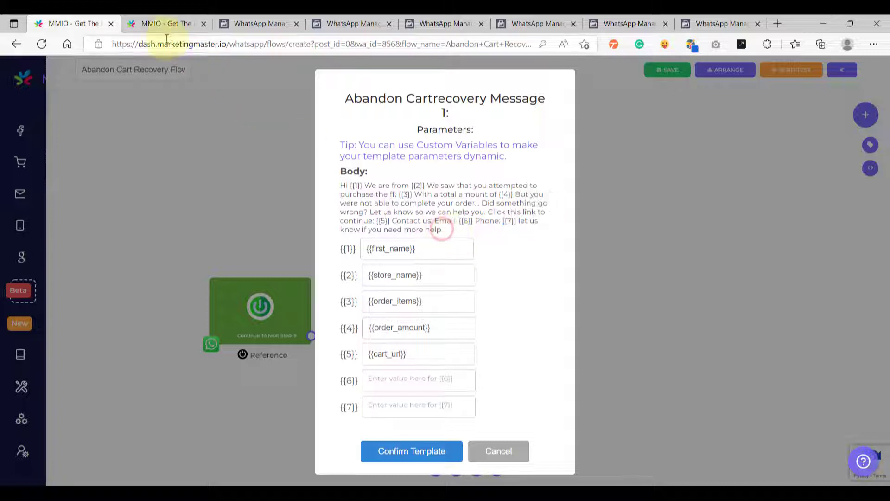
click(156, 25)
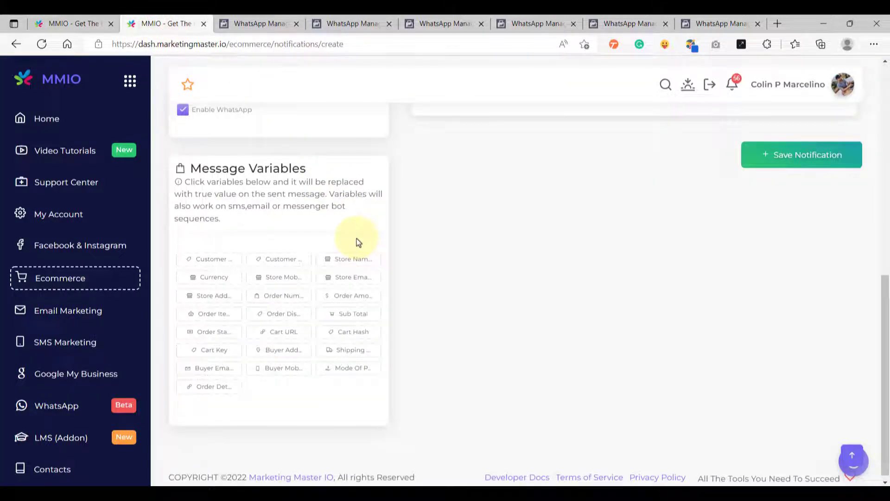
click(353, 280)
click(75, 24)
click(381, 378)
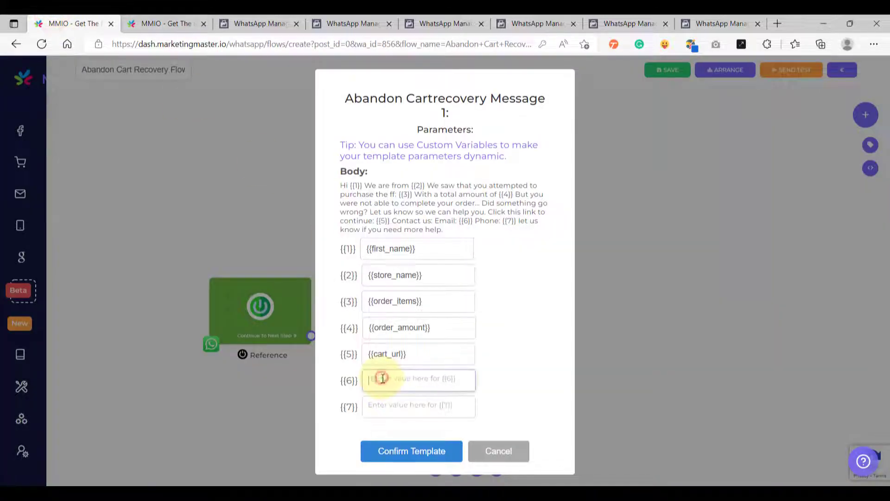
key(ctrl+v)
Copy the Store Mobile message variable, fill the {{7}} parameter with {{store_mobile}}, and confirm the template
click(163, 23)
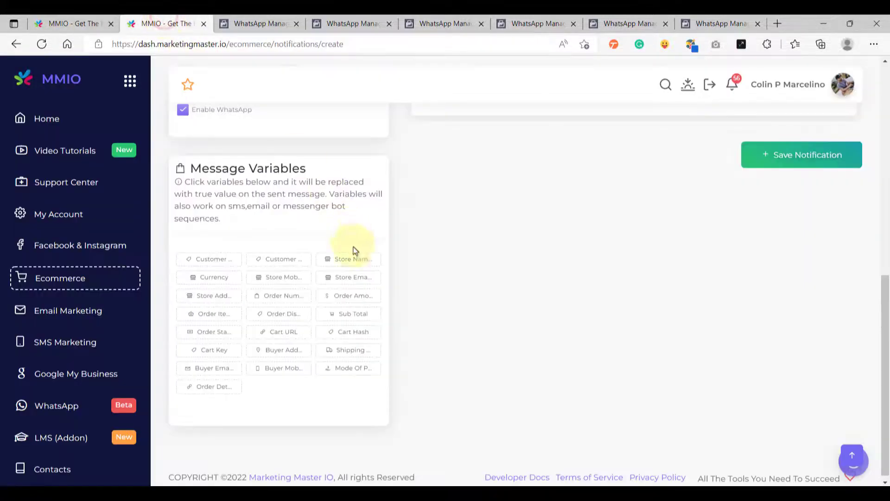
click(282, 284)
click(71, 23)
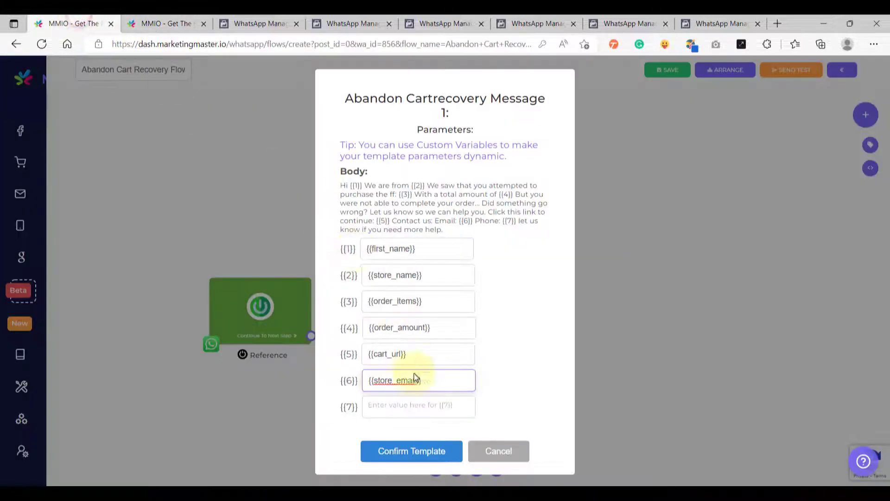
click(405, 404)
key(ctrl+v)
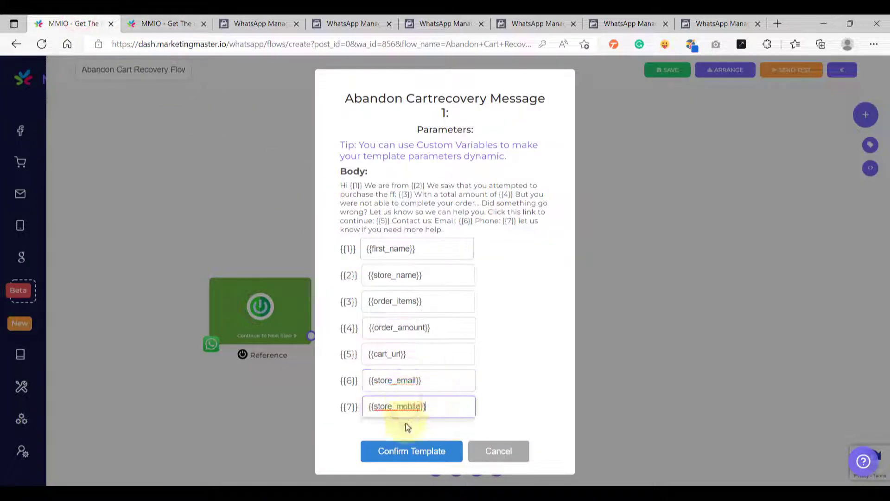
click(408, 452)
Reposition the Template#2 block above the Reference block, clone it, and place the copy below and to its right
mouse_move(448, 156)
mouse_down()
mouse_move(462, 174)
mouse_move(452, 161)
mouse_move(453, 131)
mouse_move(443, 153)
mouse_up()
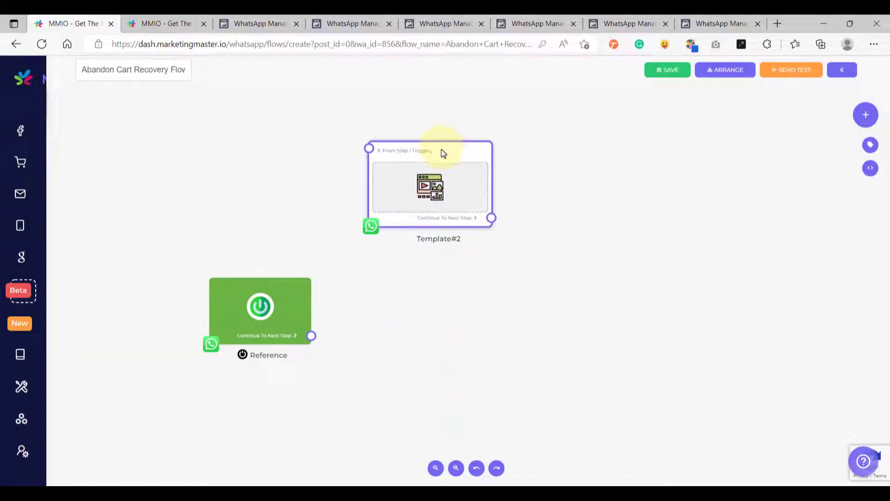
scroll(442, 153, down, 3)
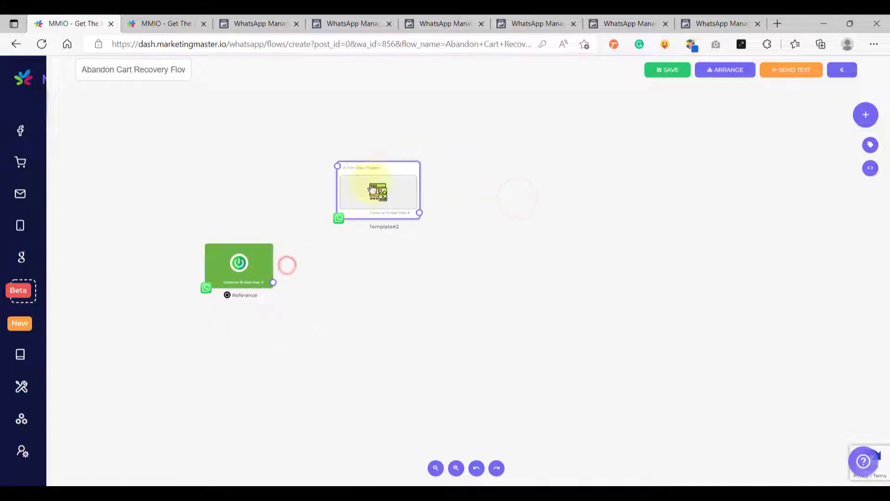
drag(372, 188, 376, 185)
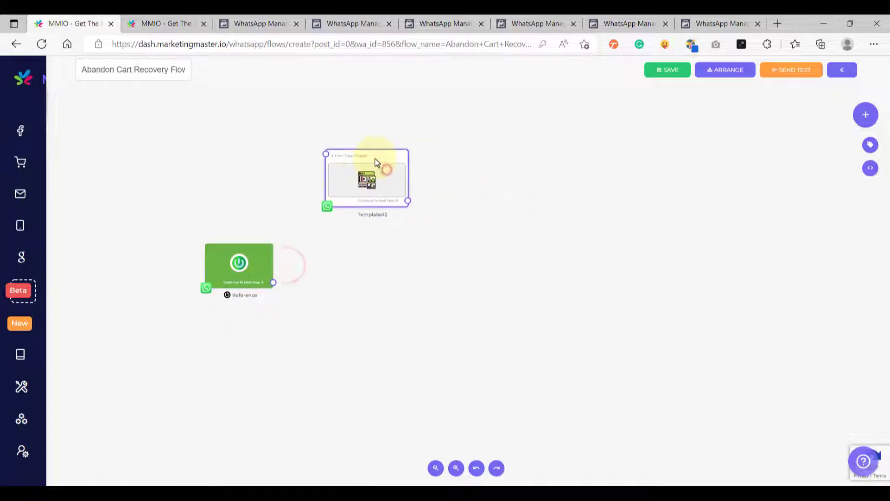
right_click(375, 185)
click(399, 203)
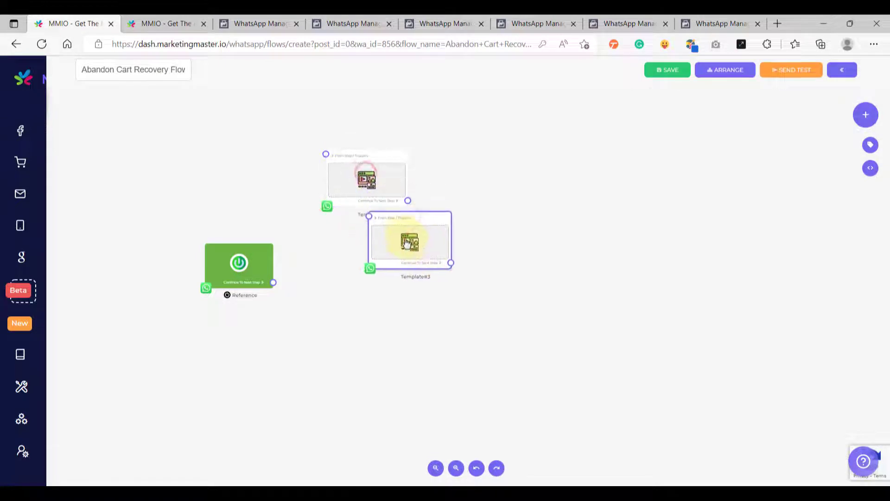
drag(406, 242, 393, 259)
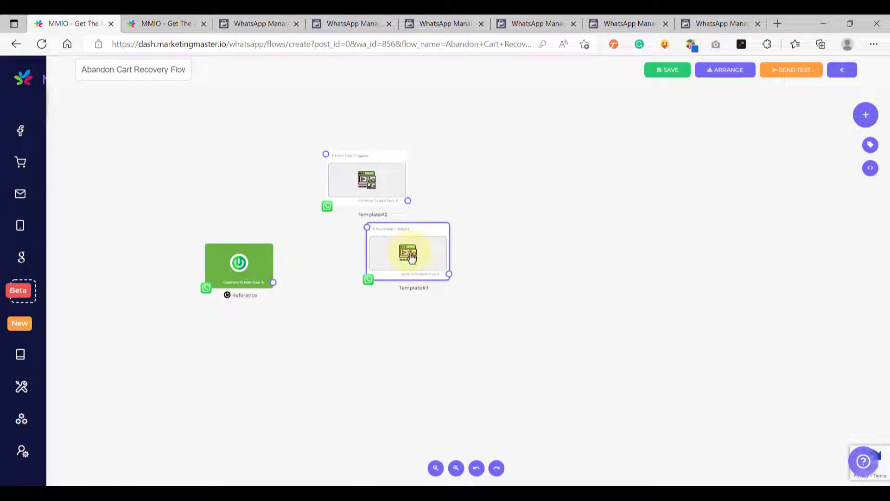
Assign the Abandon Cartrecovery Message 2 (en_US) template to the Template#3 block and confirm its existing parameters
double_click(411, 257)
click(425, 274)
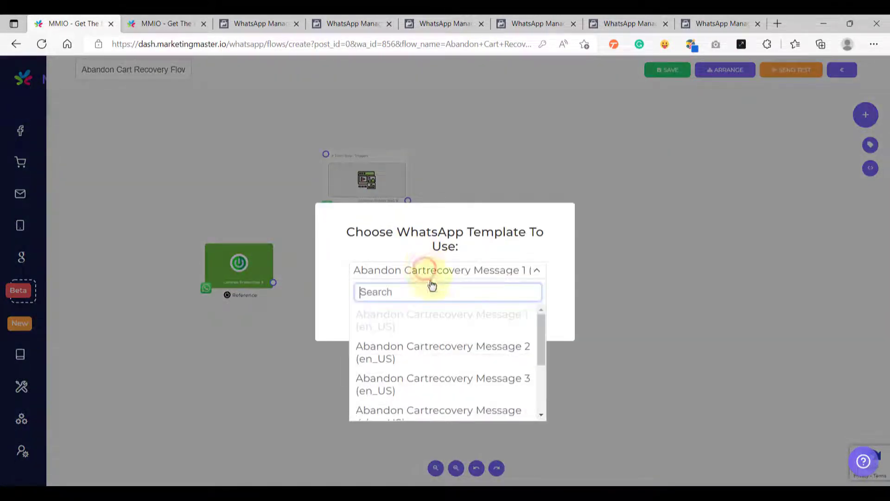
click(440, 354)
click(399, 317)
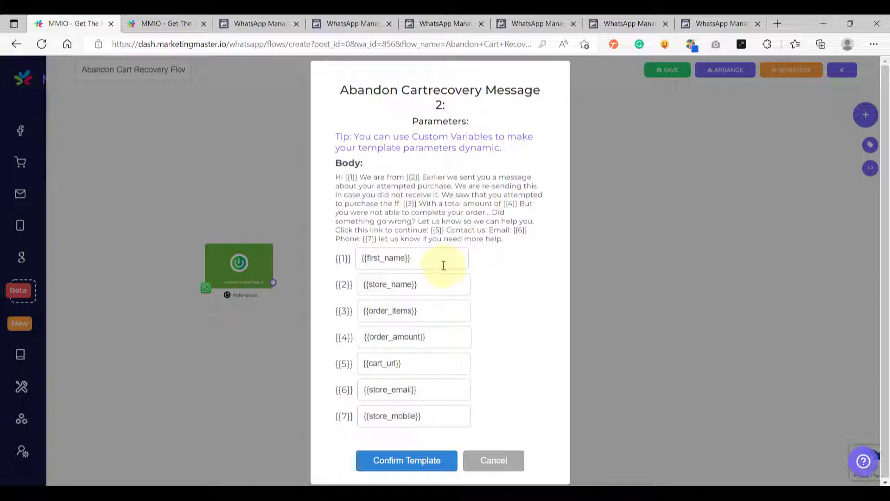
click(410, 466)
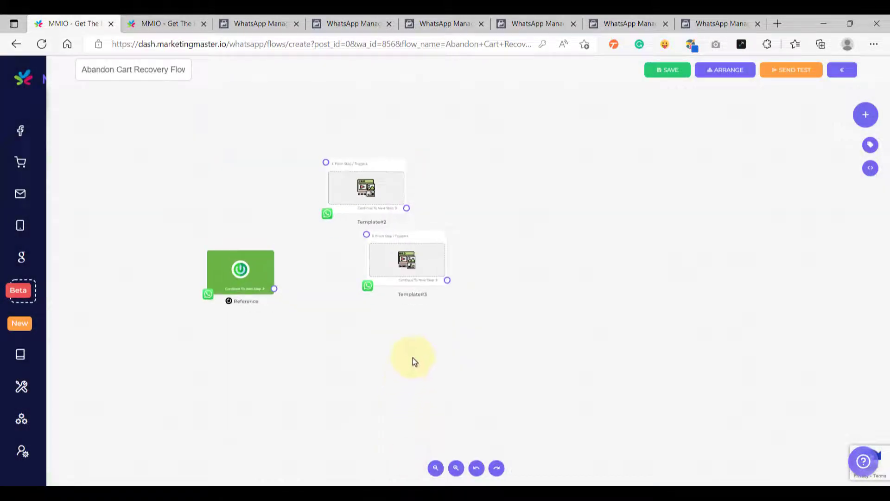
Shift the Template#3 block slightly right, clone it, and place the copy below and to its right
drag(427, 234, 441, 238)
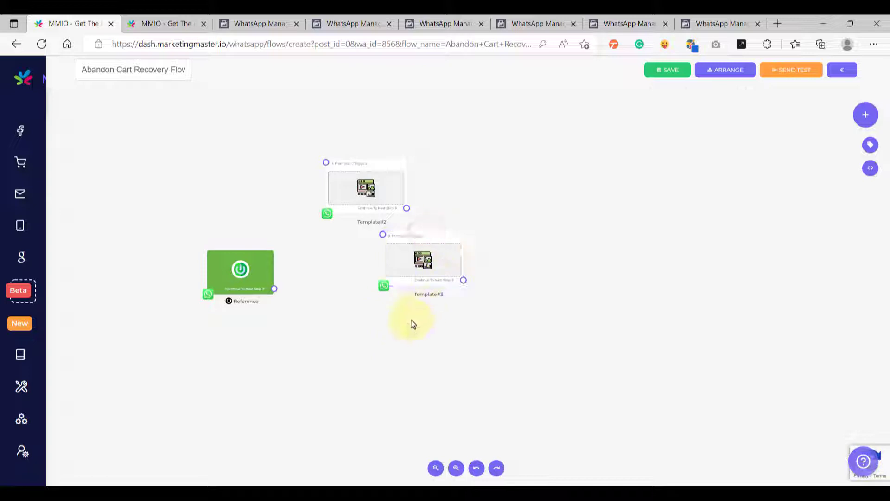
drag(416, 329, 425, 306)
right_click(429, 230)
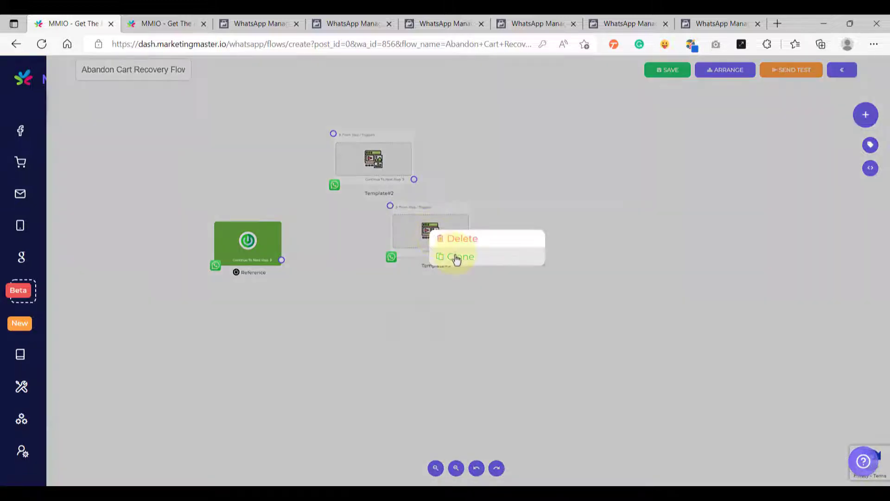
click(455, 254)
mouse_move(438, 211)
mouse_down()
mouse_move(448, 262)
mouse_move(482, 292)
mouse_up()
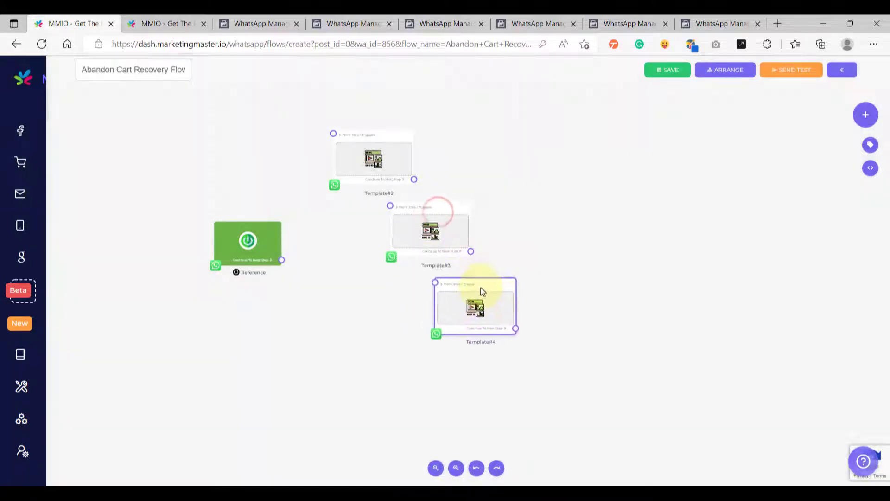
Assign the Abandon Cartrecovery Message 3 (en_US) template to the Template#4 block and open its parameters
double_click(482, 313)
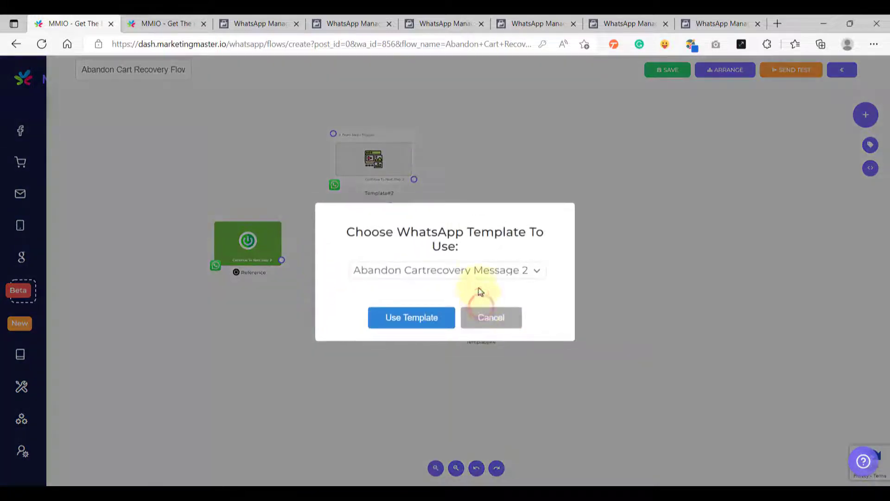
click(480, 271)
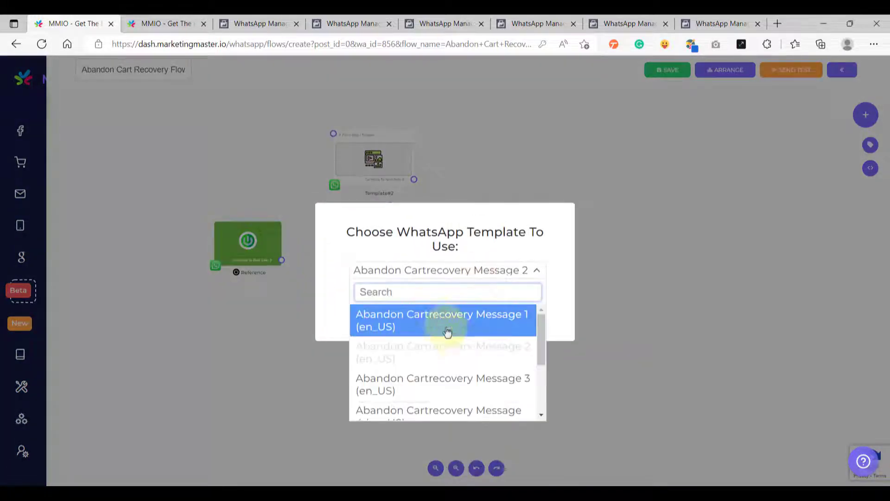
click(453, 389)
click(405, 319)
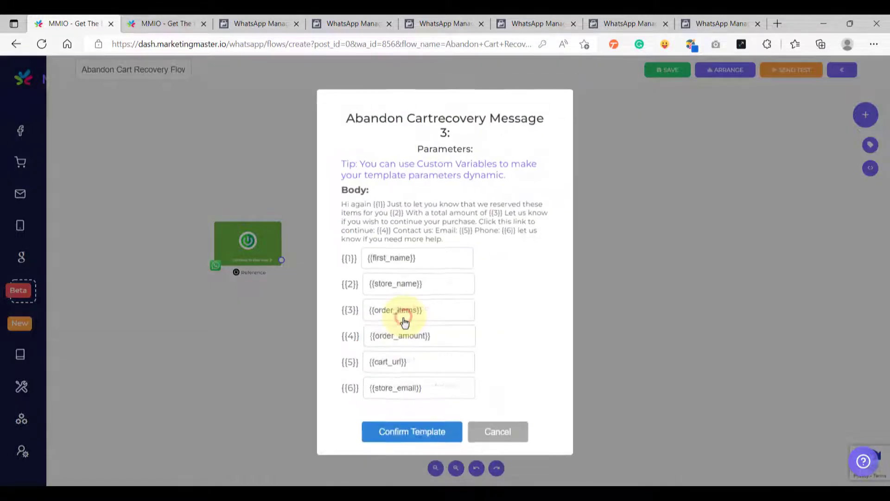
Check the Message 3 body's placeholders and move {{order_items}} from parameter {{3}} to {{2}}, replacing {{store_name}}
click(444, 262)
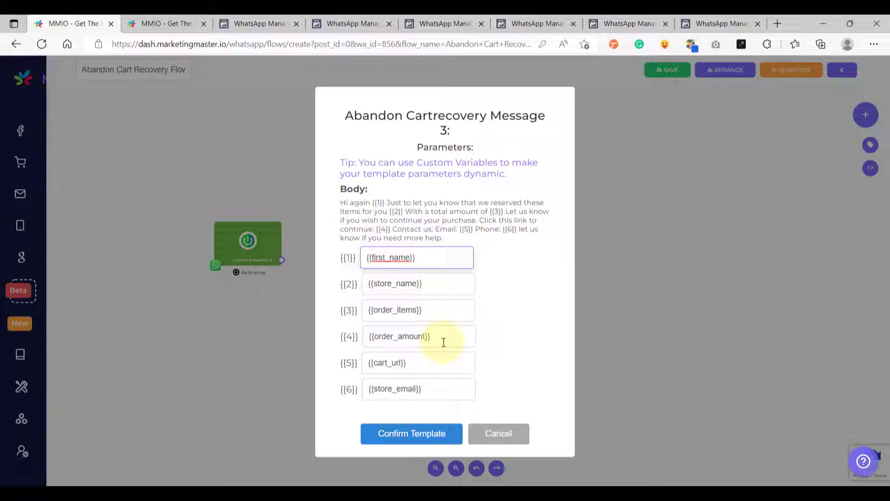
double_click(374, 203)
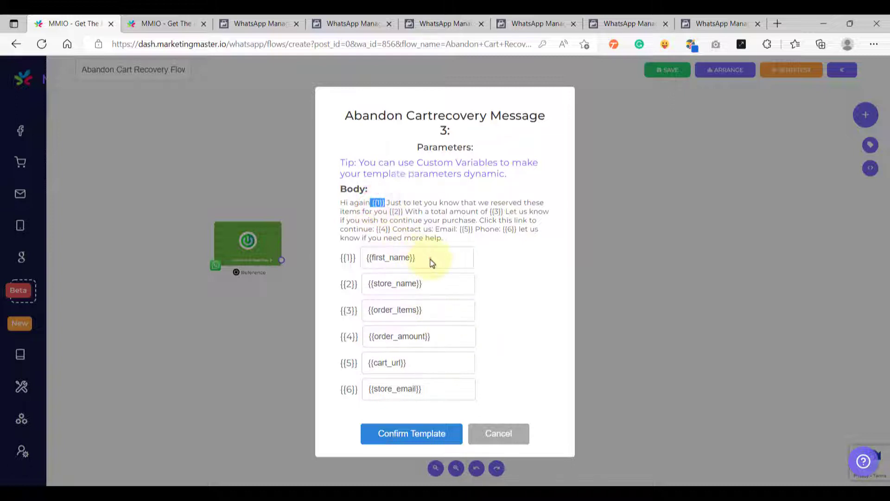
triple_click(432, 262)
click(404, 212)
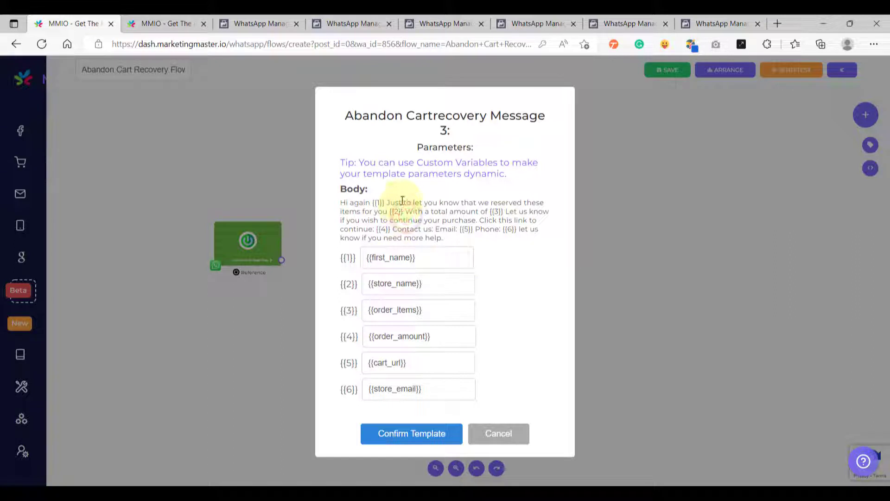
drag(387, 203, 497, 203)
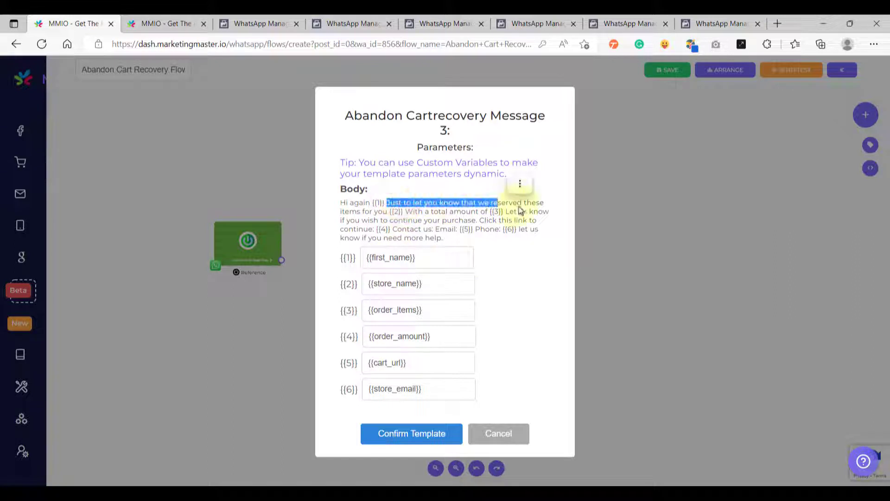
double_click(392, 212)
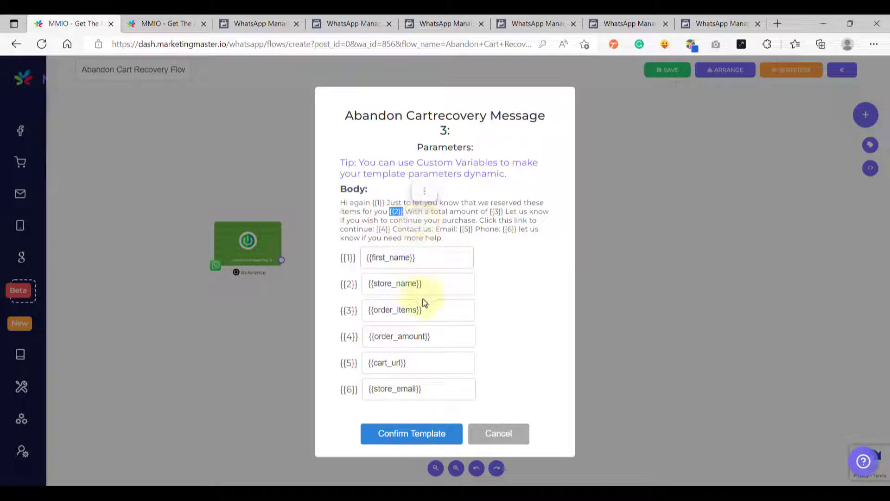
drag(439, 311, 360, 310)
key(ctrl+c)
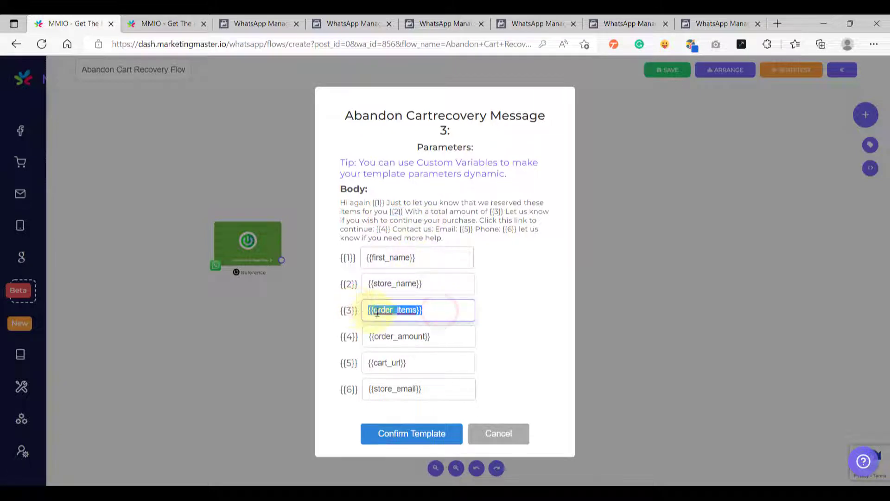
key(BackSpace)
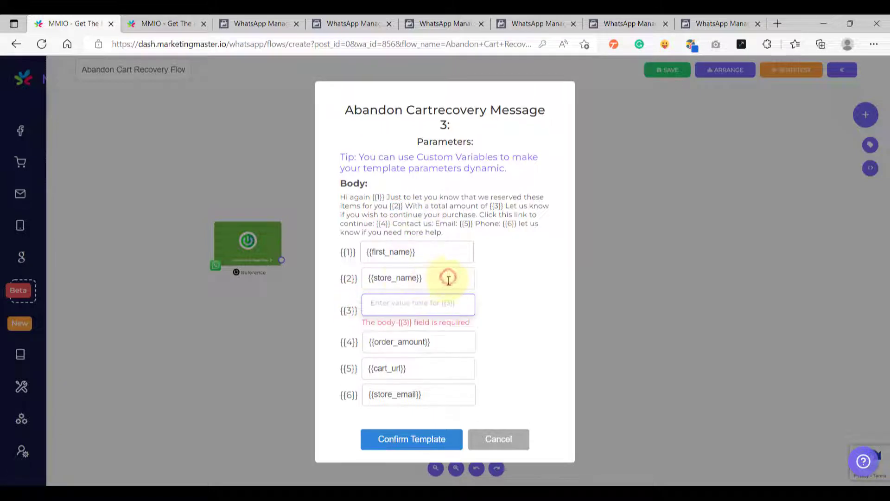
drag(447, 279, 360, 282)
key(BackSpace)
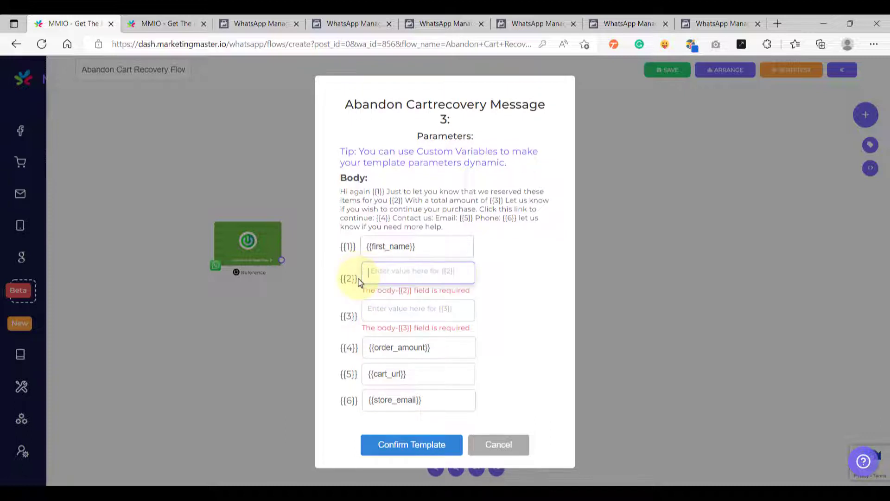
key(ctrl+v)
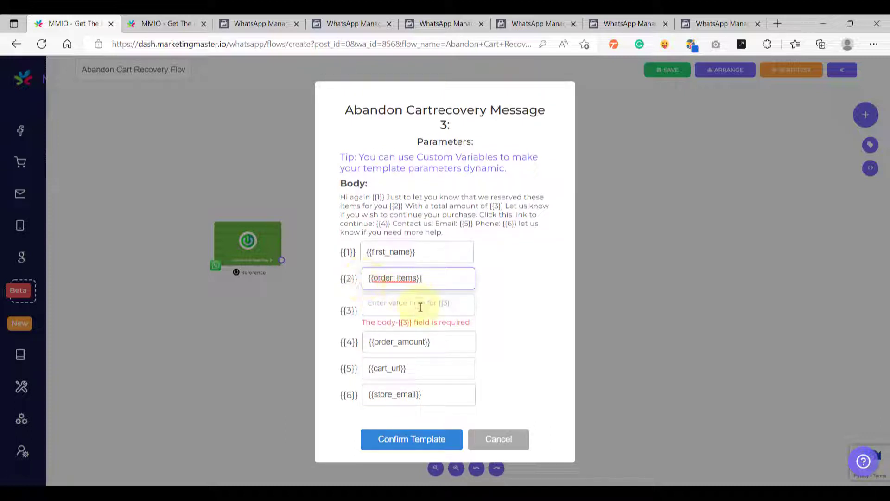
Move {{order_amount}} from parameter {{4}} to parameter {{3}} to match the total amount in the message body
double_click(493, 206)
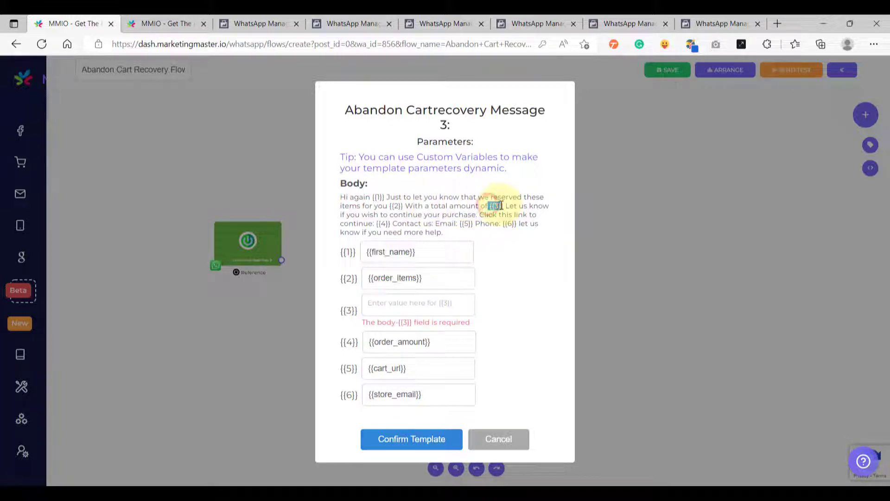
click(465, 208)
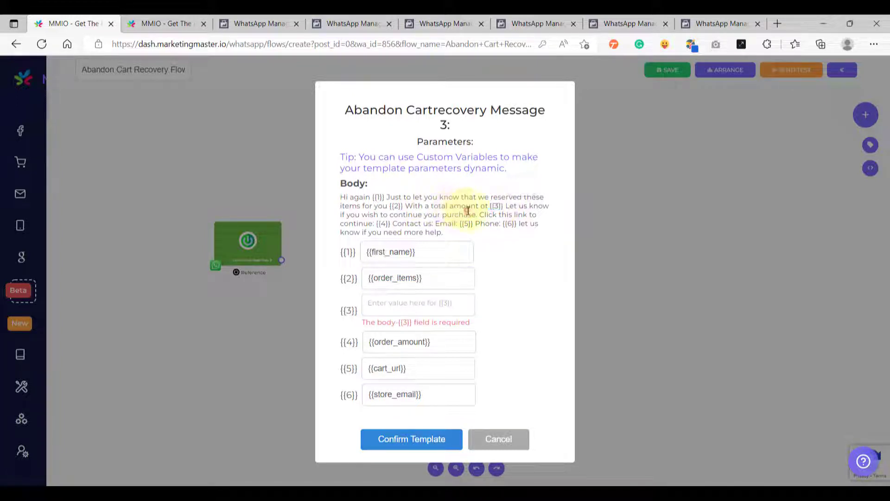
triple_click(457, 342)
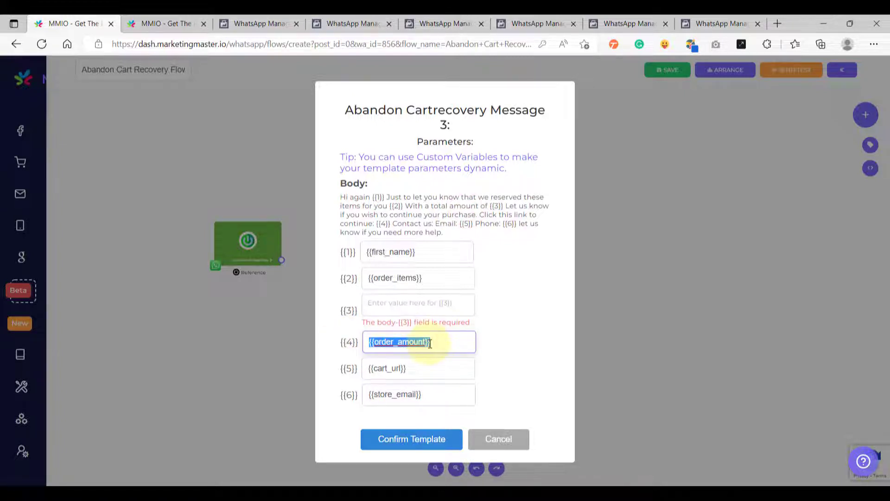
key(ctrl+x)
click(397, 299)
key(ctrl+v)
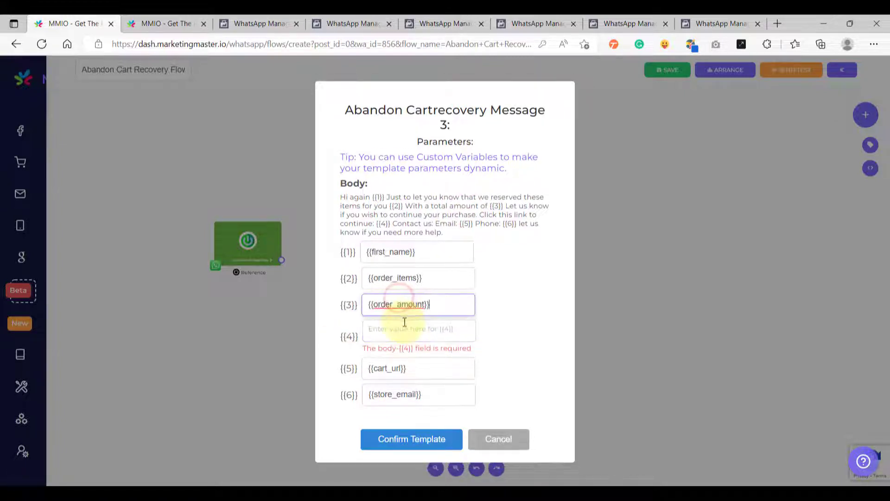
Move {{cart_url}} from parameter {{5}} to parameter {{4}} to match the purchase link placeholder in the Message 3 body
click(405, 321)
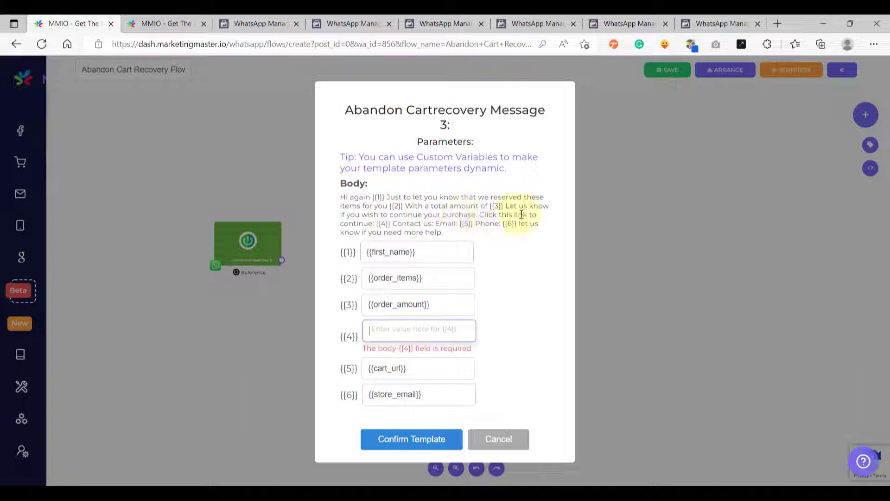
drag(377, 223, 392, 223)
click(413, 372)
drag(414, 372, 343, 371)
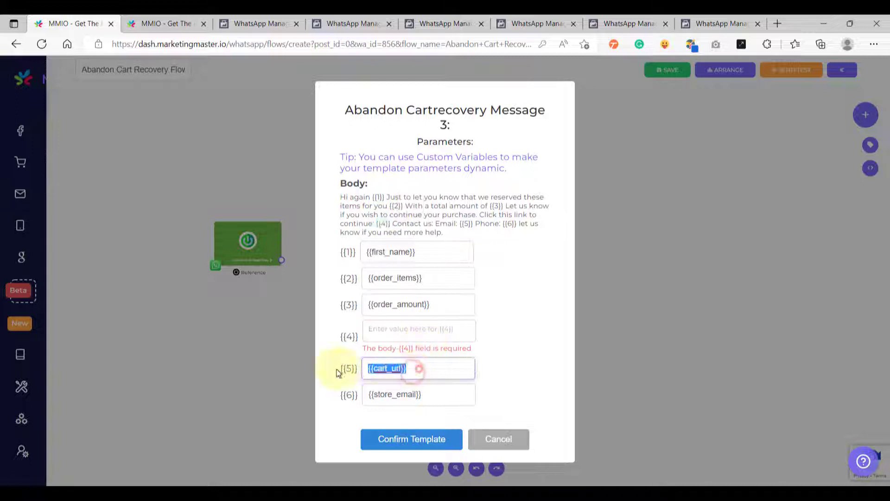
key(ctrl+x)
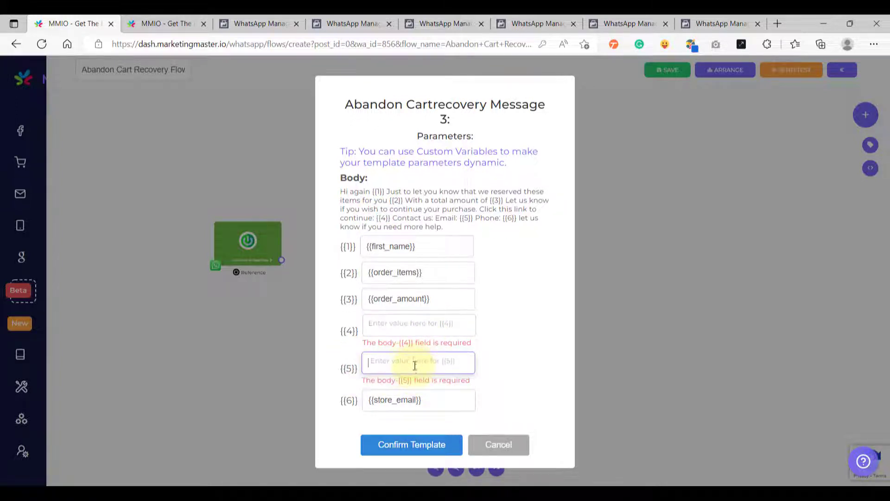
click(402, 327)
key(ctrl+v)
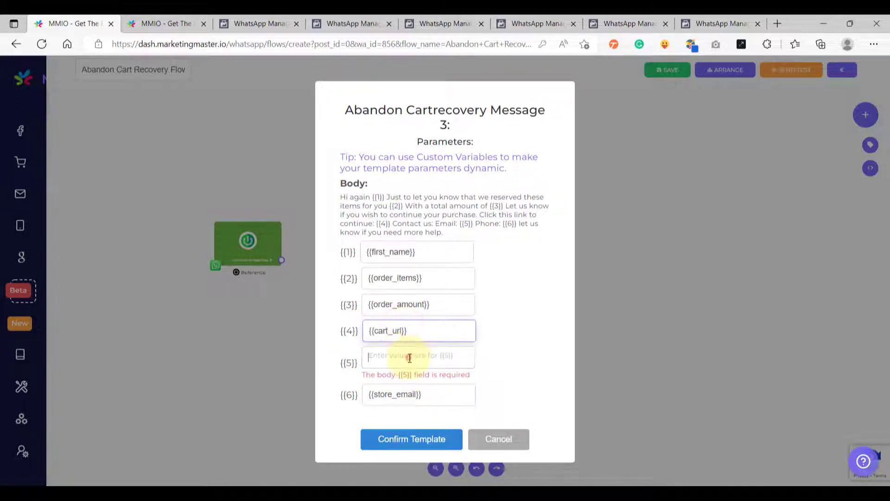
click(477, 315)
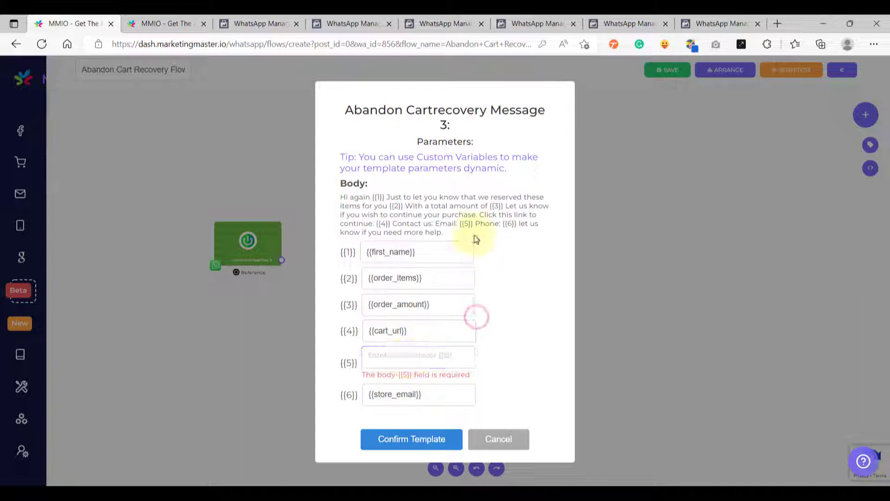
Check the email and phone placeholders in the Message 3 body and move {{store_email}} from parameter {{6}} to {{5}}
double_click(464, 223)
double_click(508, 224)
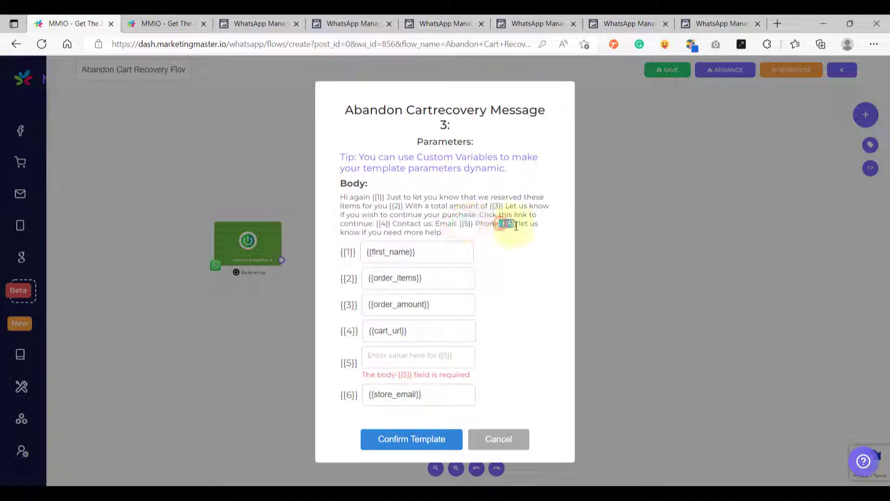
double_click(464, 224)
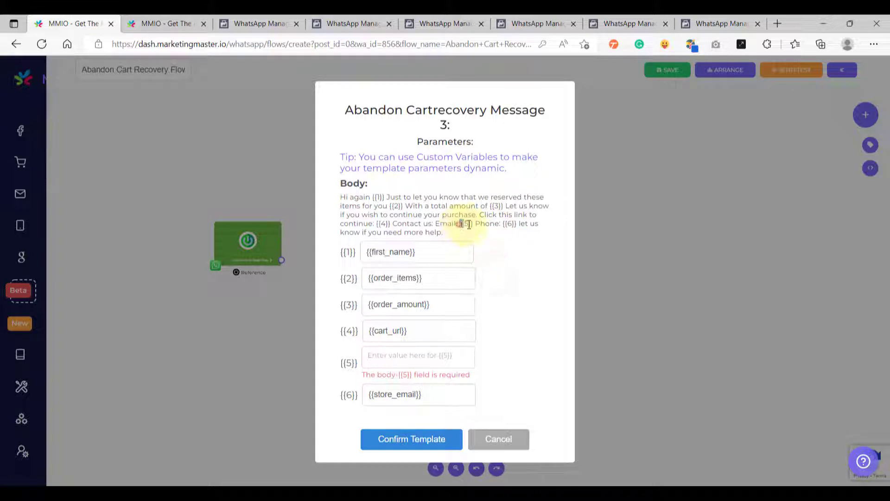
triple_click(435, 393)
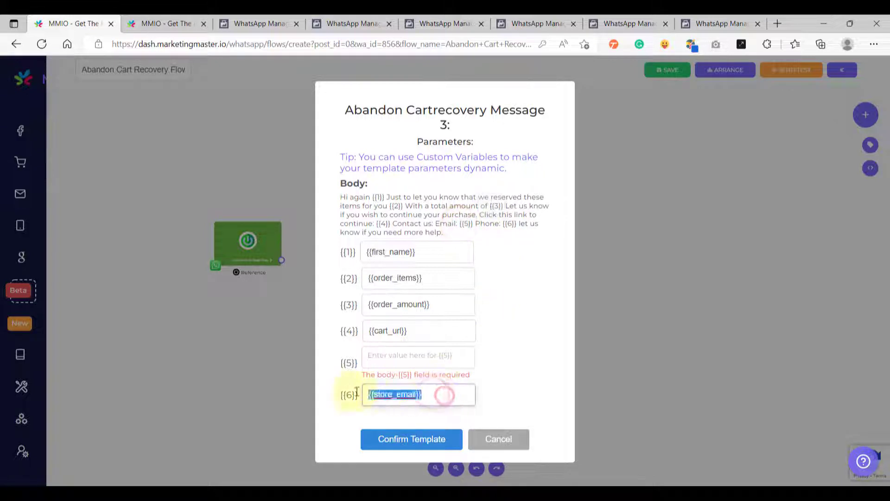
key(BackSpace)
click(396, 353)
key(ctrl+v)
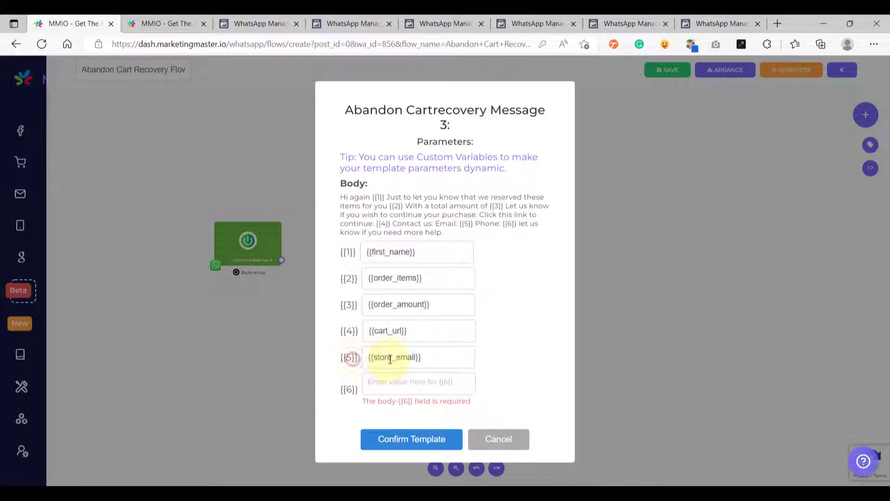
Copy the Store Mobile variable from the ecommerce message variables into parameter {{6}} as {{store_mobile}} and confirm the Message 3 template
click(139, 23)
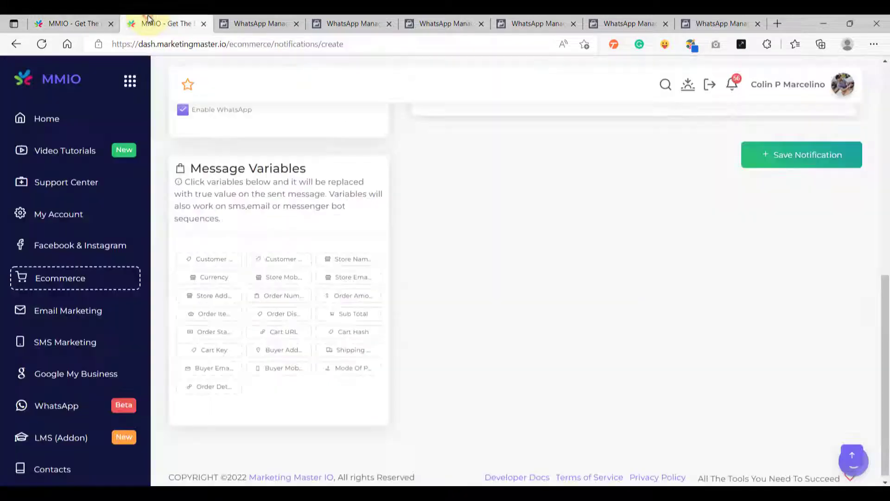
click(280, 277)
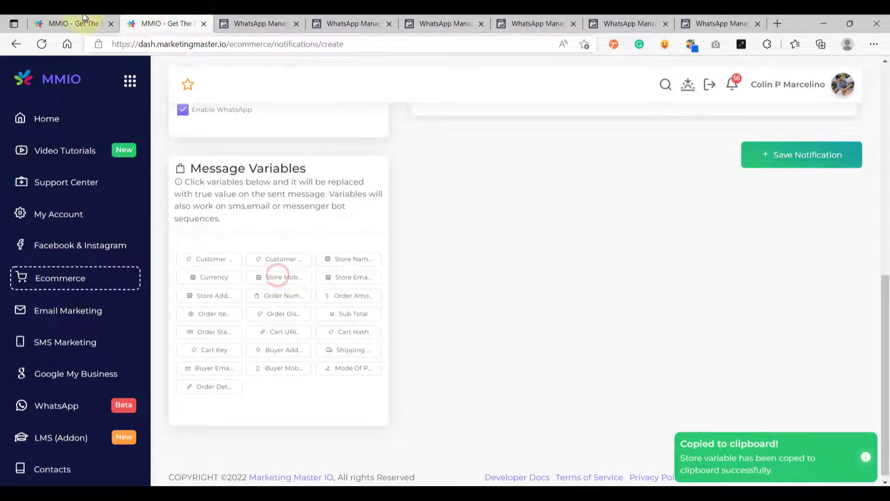
click(81, 19)
click(411, 387)
key(ctrl+v)
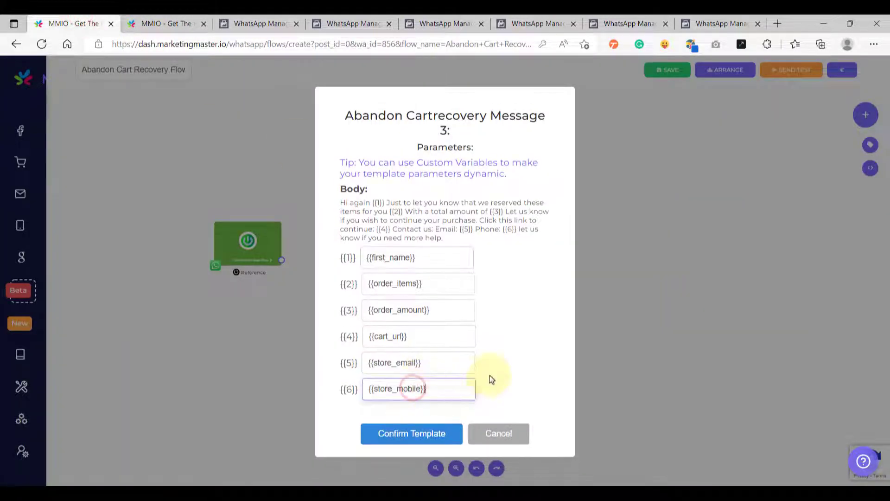
click(393, 432)
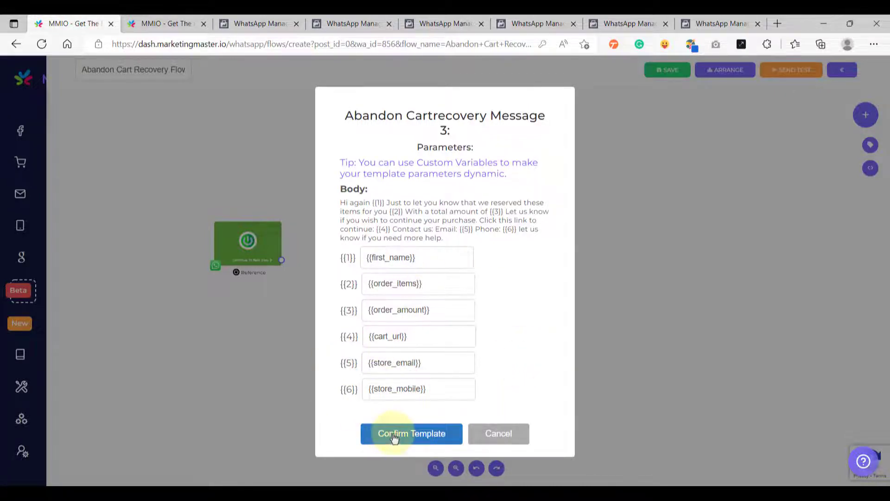
Clone the Template#4 block and place the copy below and to the right of it
scroll(360, 380, down, 2)
drag(360, 379, 318, 338)
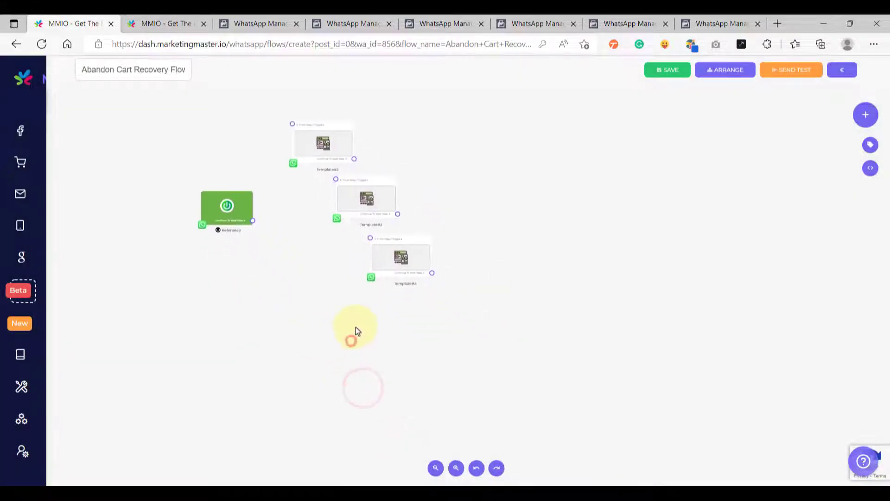
scroll(386, 334, up, 1)
drag(383, 327, 394, 313)
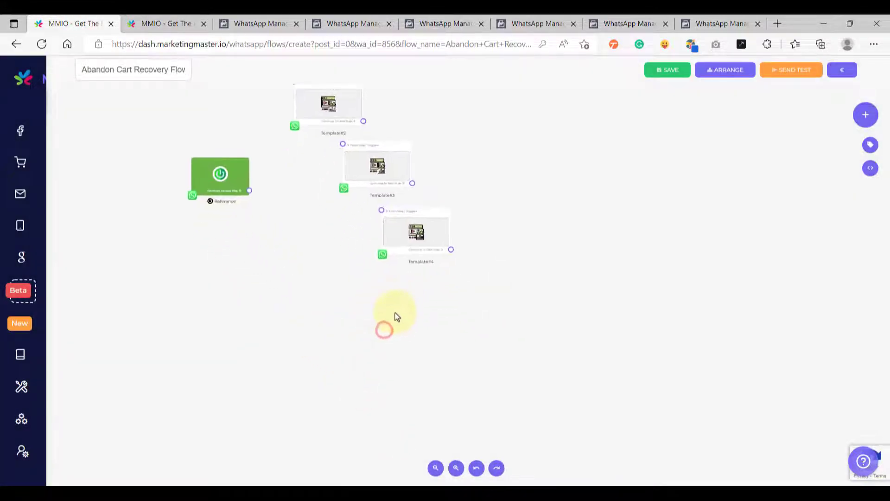
right_click(417, 229)
click(439, 258)
mouse_move(407, 213)
mouse_down()
mouse_move(470, 290)
mouse_move(465, 275)
mouse_up()
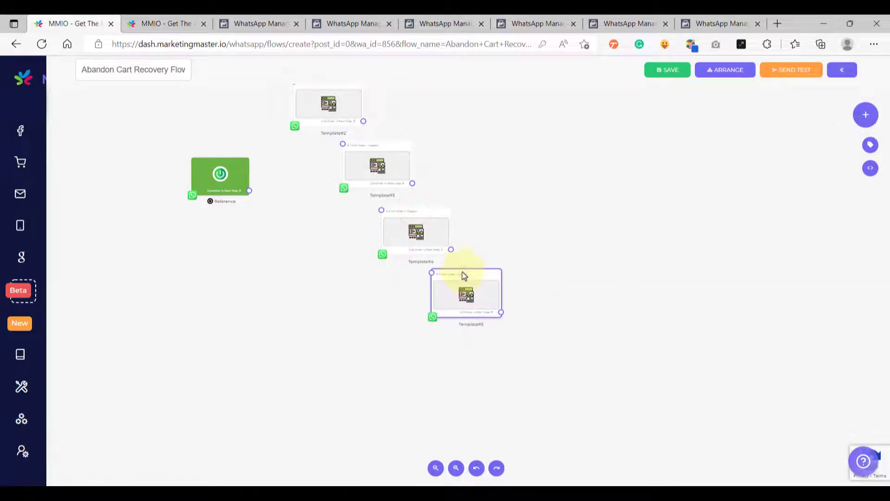
Assign the Abandon Cartrecovery Message 4 (en_US) template to the Template#5 block and open its parameters
double_click(470, 302)
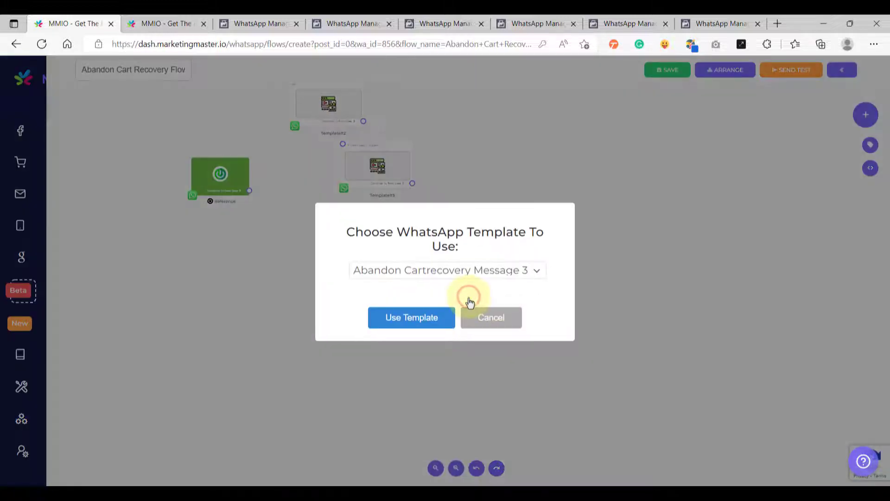
click(465, 271)
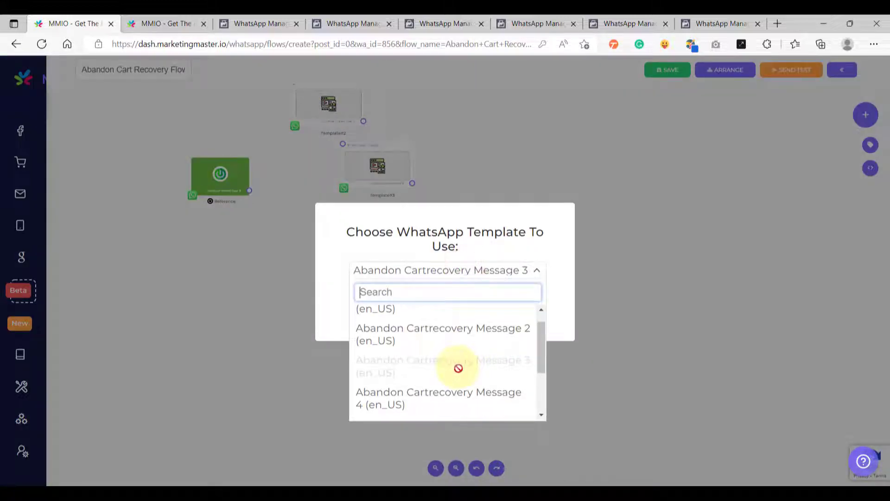
scroll(457, 371, down, 1)
click(428, 381)
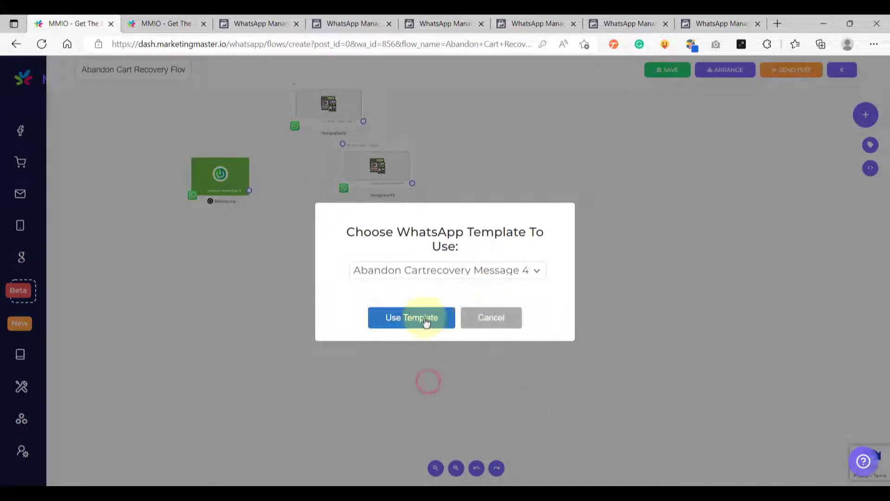
click(415, 319)
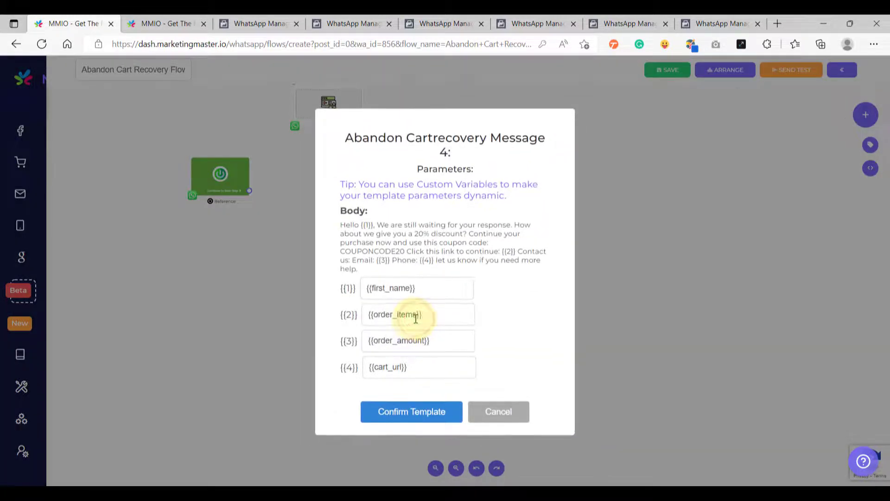
Check the Message 4 body's name and link placeholders and move {{cart_url}} from parameter {{4}} to {{2}}, replacing {{order_items}}
click(434, 288)
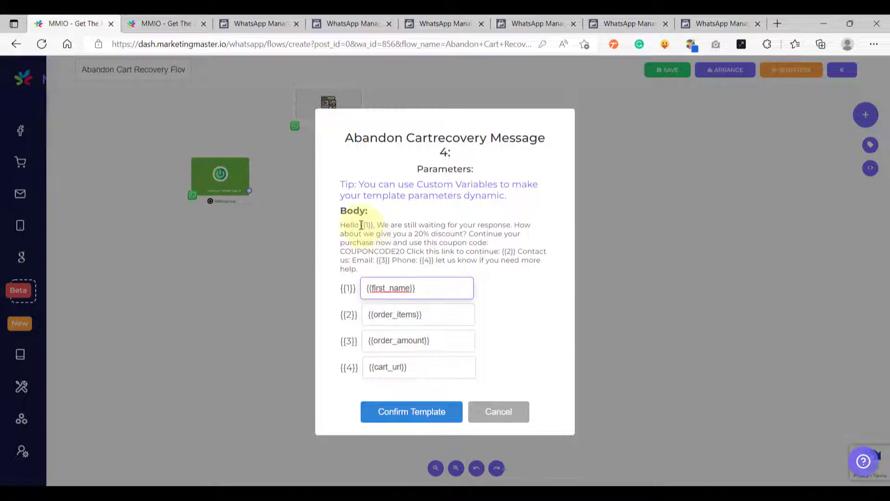
drag(360, 224, 376, 224)
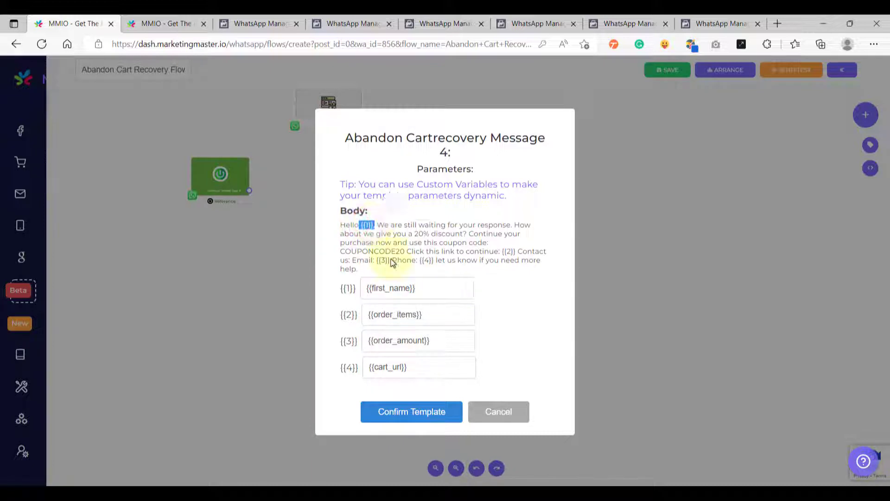
click(432, 288)
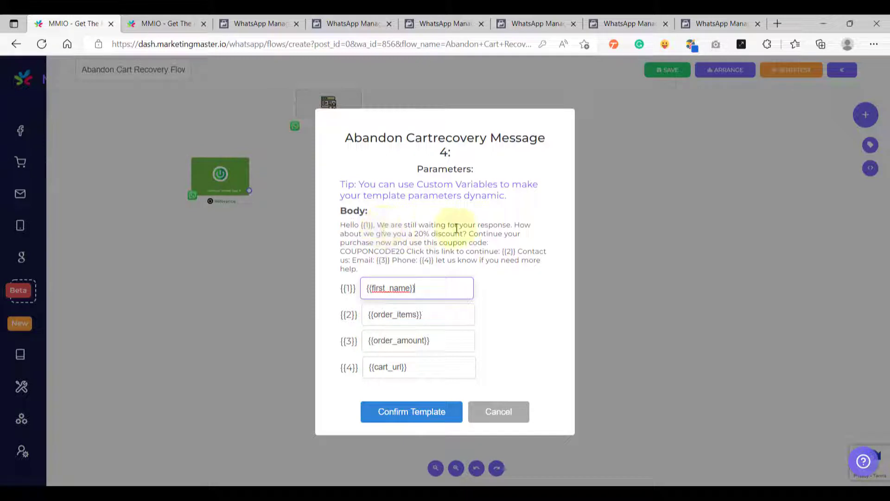
drag(407, 251, 505, 253)
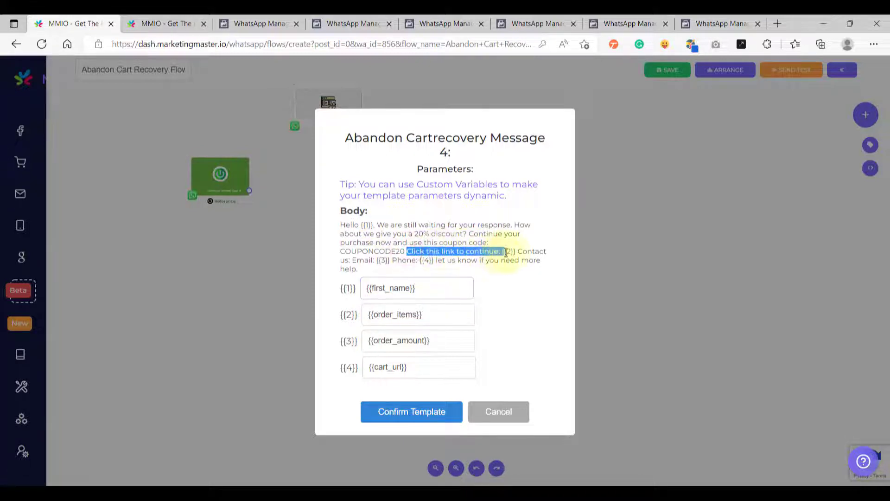
triple_click(422, 366)
key(ctrl+x)
triple_click(426, 315)
key(ctrl+v)
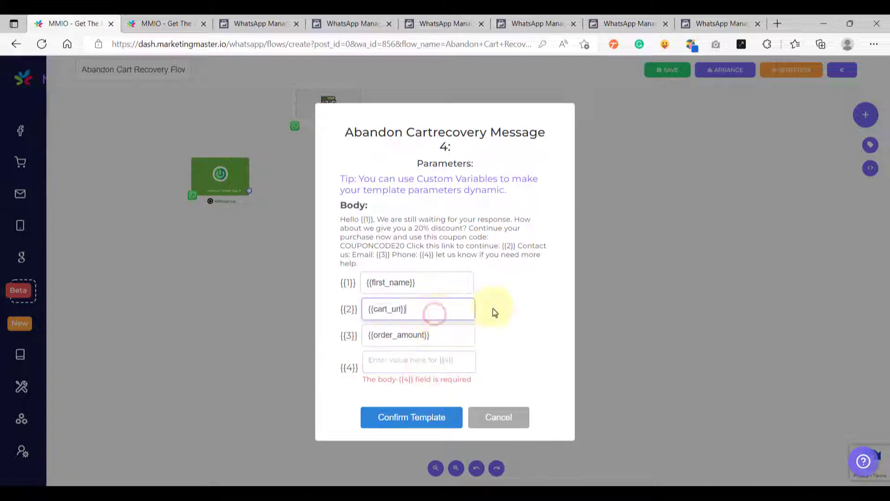
Check the email and phone placeholders in the Message 4 body and set parameter {{3}} to the store variable {{store_email}}
double_click(383, 254)
double_click(425, 254)
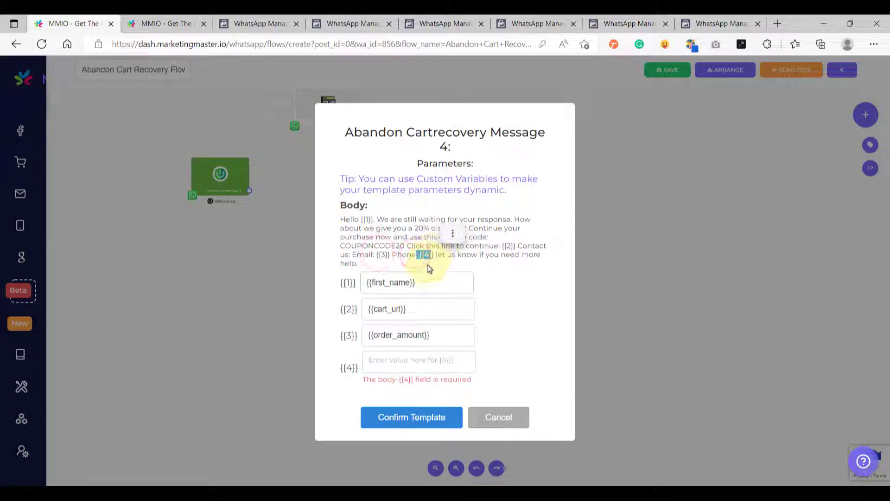
triple_click(455, 333)
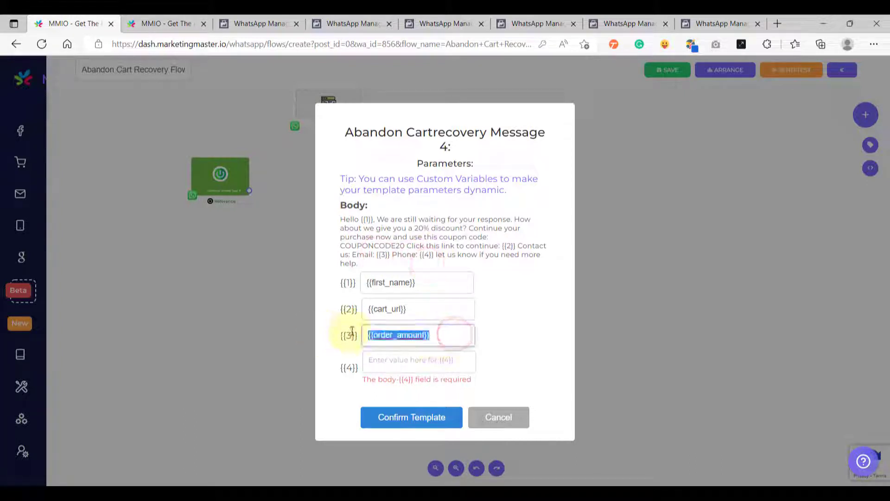
key(ctrl+x)
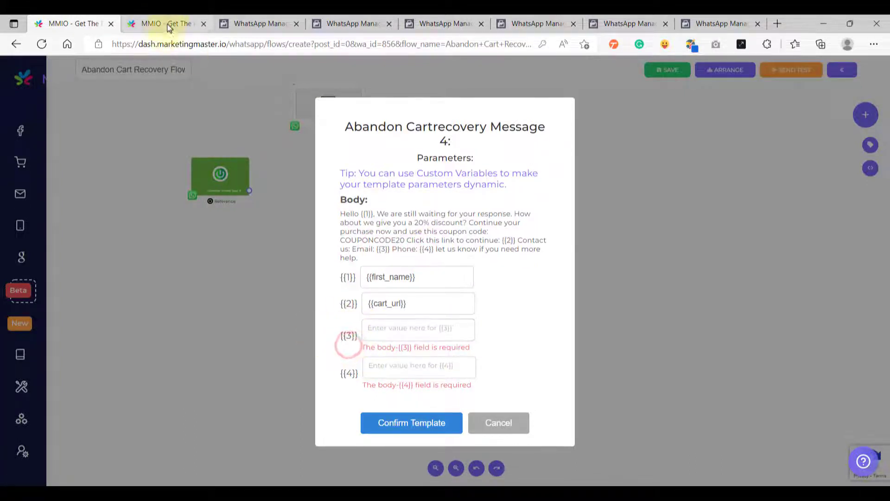
click(164, 23)
click(343, 277)
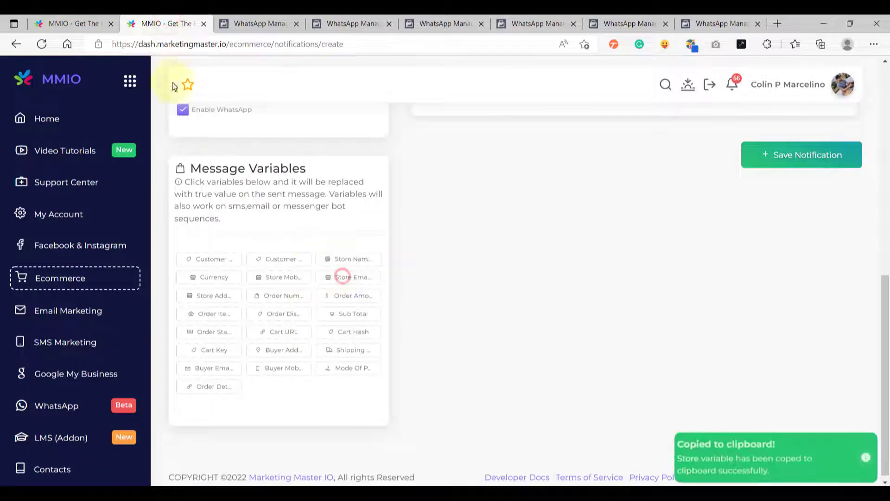
click(69, 23)
click(377, 336)
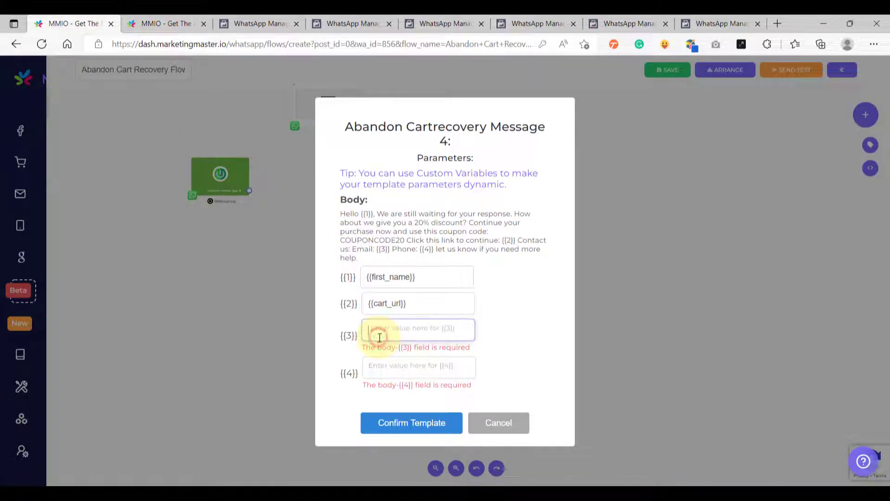
key(ctrl+v)
Copy the Store Mobile variable into parameter {{4}} as {{store_mobile}} and confirm the Message 4 template
click(164, 23)
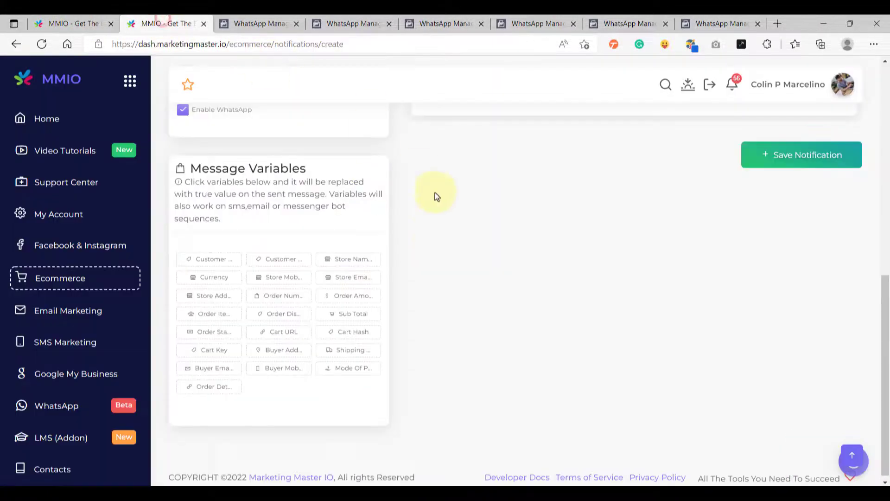
click(282, 277)
click(78, 19)
click(412, 363)
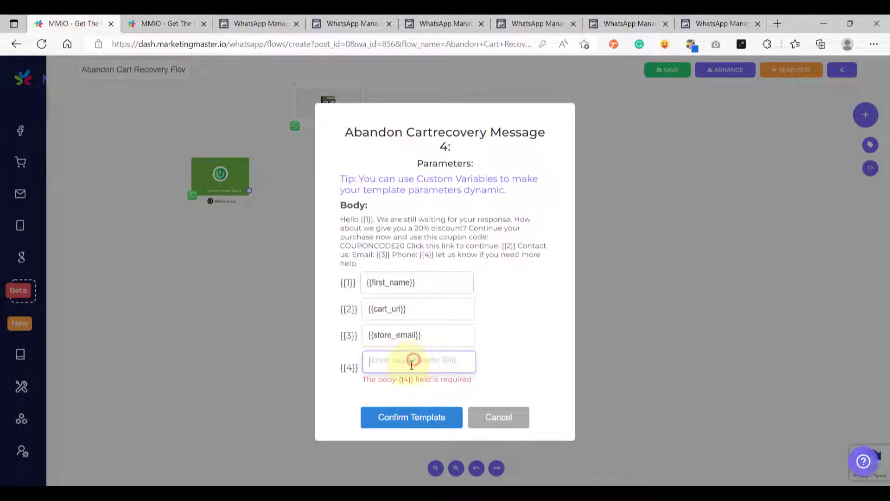
key(ctrl+v)
drag(342, 366, 404, 420)
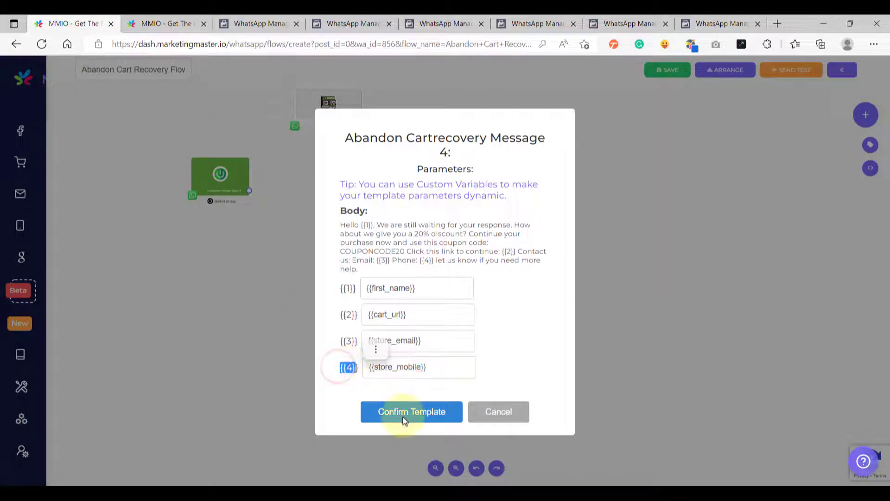
click(403, 418)
Clone the Template#5 block and place the copy below and to the right of it
click(461, 304)
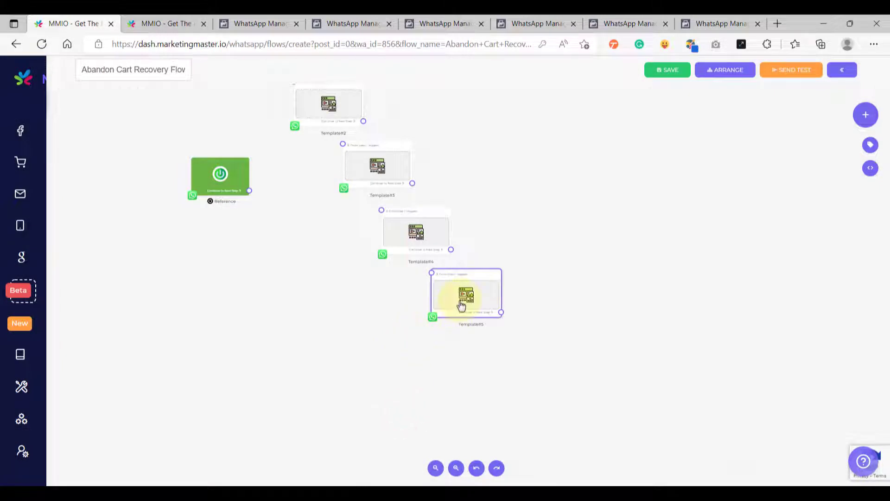
right_click(461, 304)
click(484, 326)
drag(478, 286, 532, 341)
drag(446, 358, 397, 308)
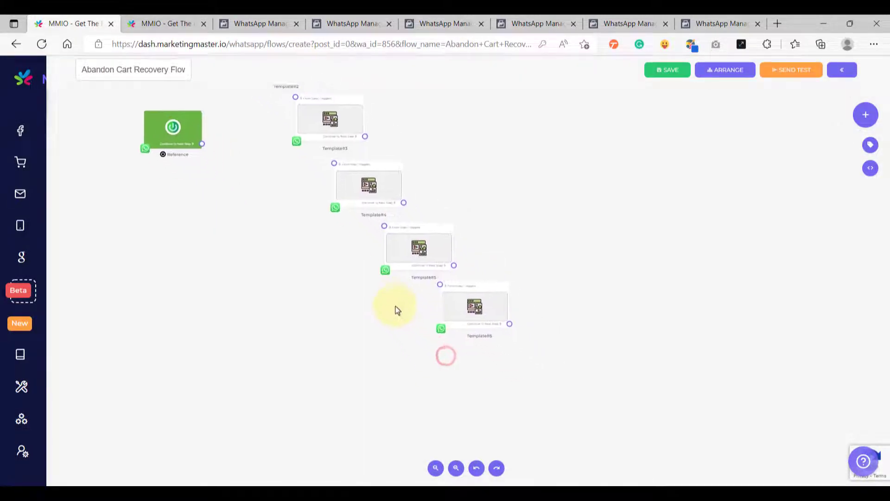
Assign the Abandon Cartrecovery Message 5 (en_US) template to the Template#6 block
double_click(471, 315)
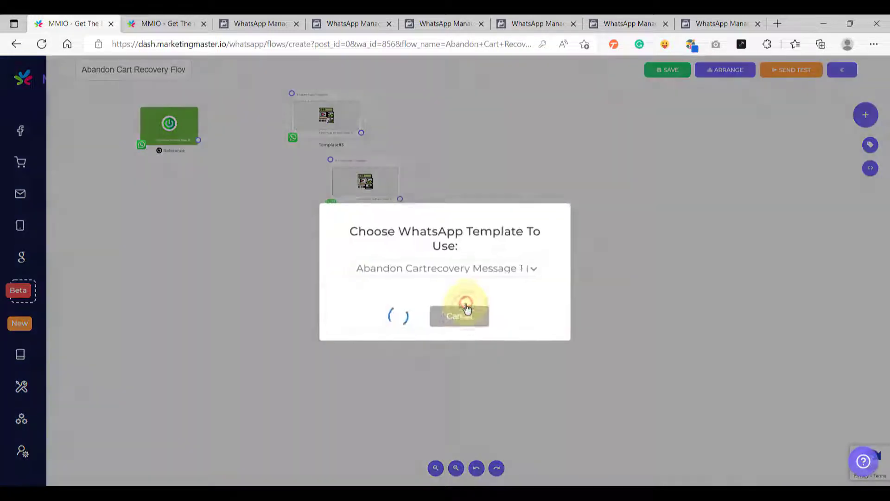
click(462, 273)
scroll(452, 366, down, 3)
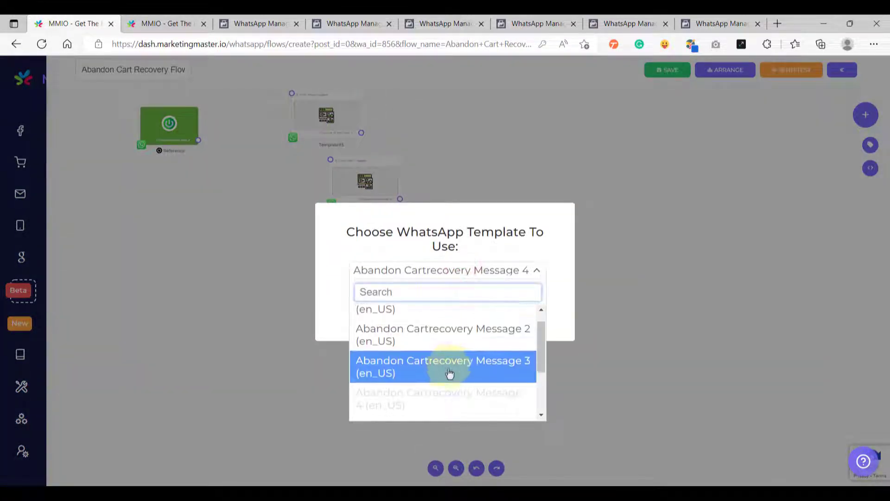
click(421, 385)
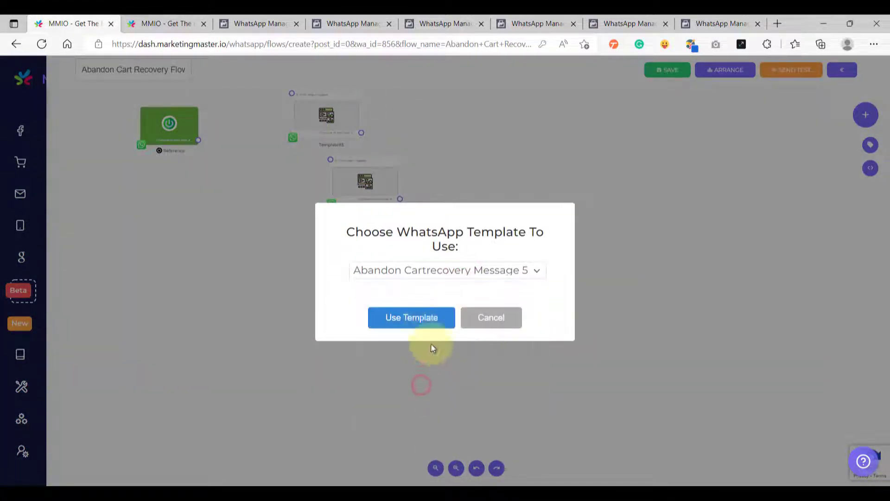
click(411, 316)
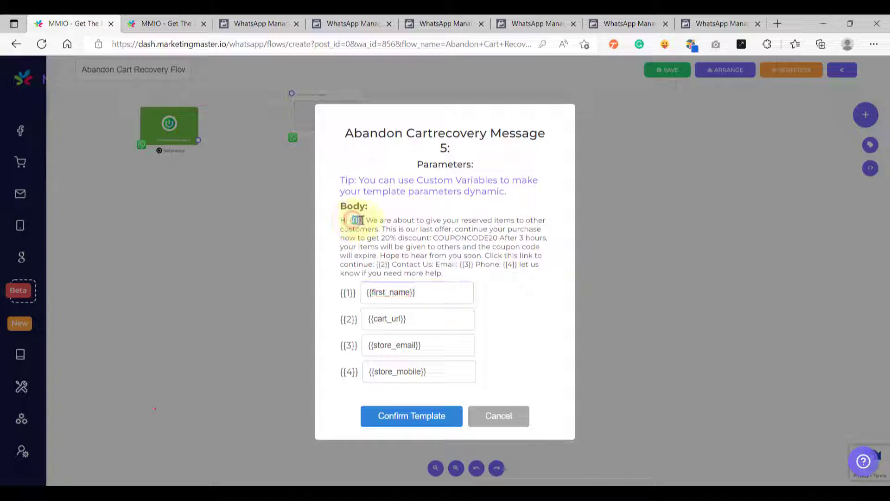
Check the Message 5 body placeholders against parameters {{1}} to {{4}} and confirm the template with its existing store variables
click(429, 292)
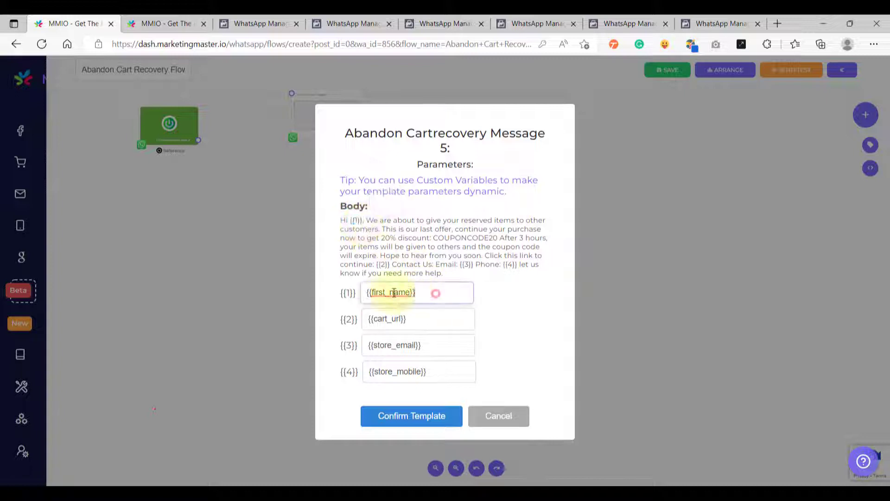
double_click(430, 292)
click(429, 319)
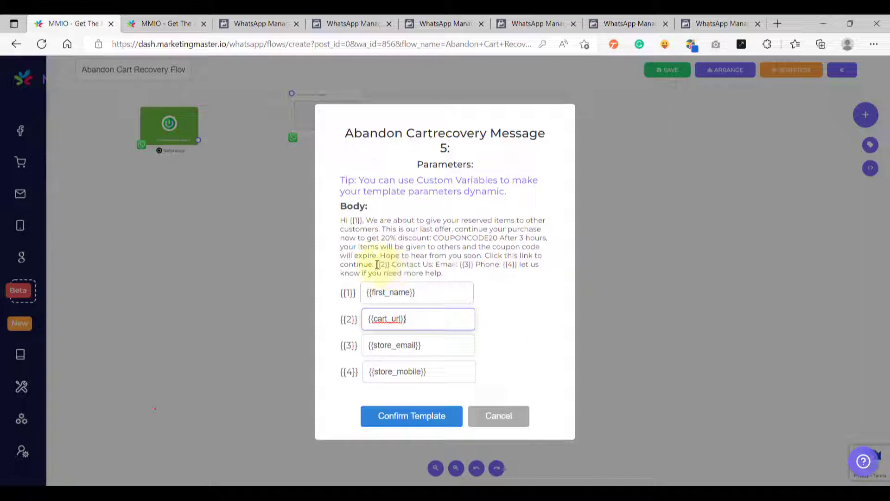
drag(377, 264, 395, 263)
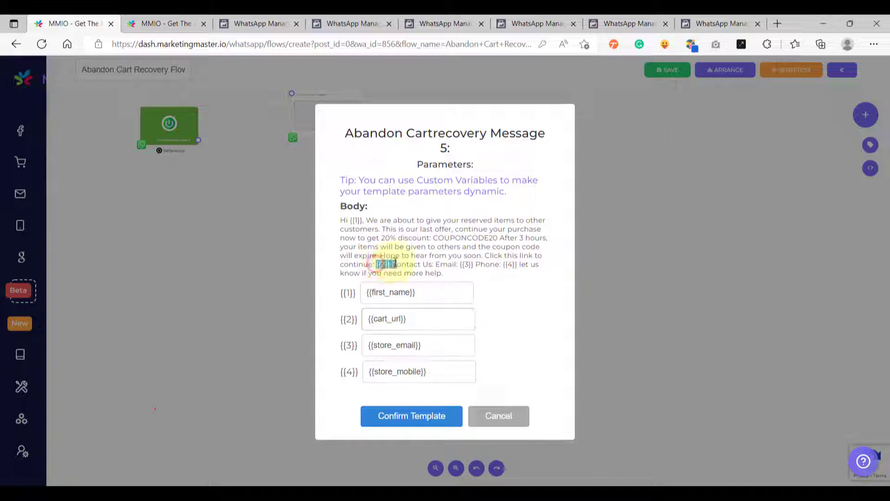
click(424, 342)
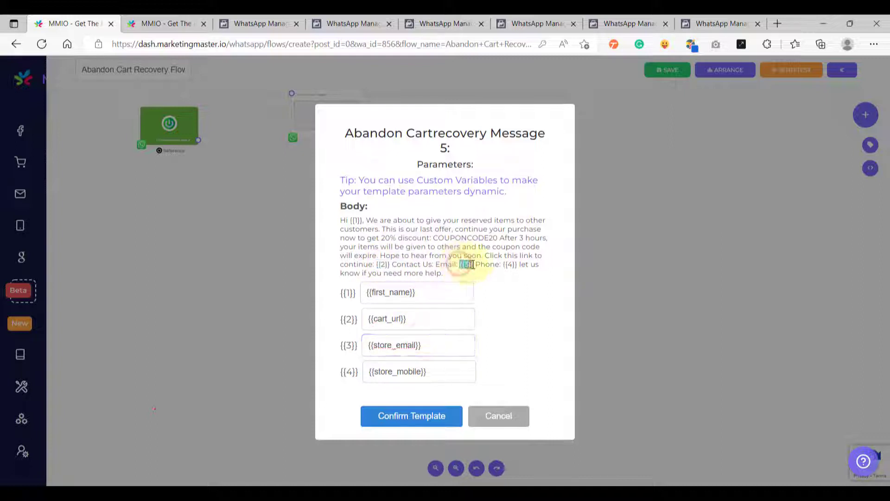
drag(437, 347, 359, 349)
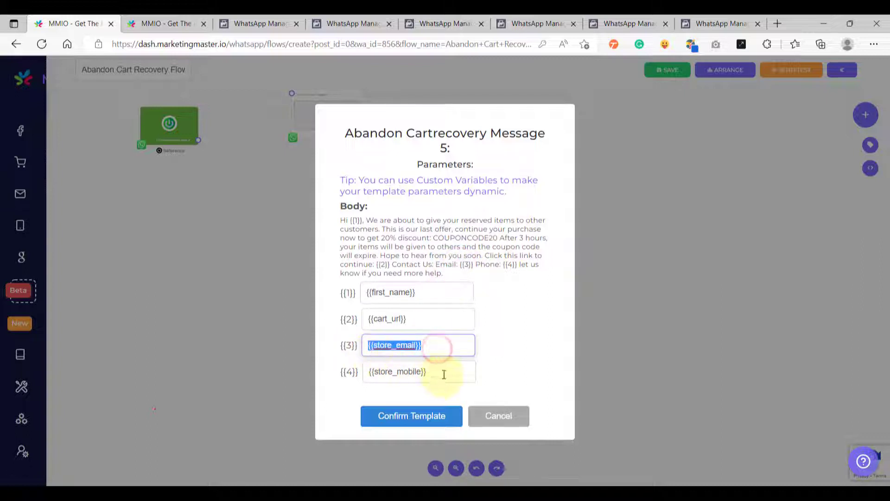
drag(442, 371, 360, 372)
click(505, 364)
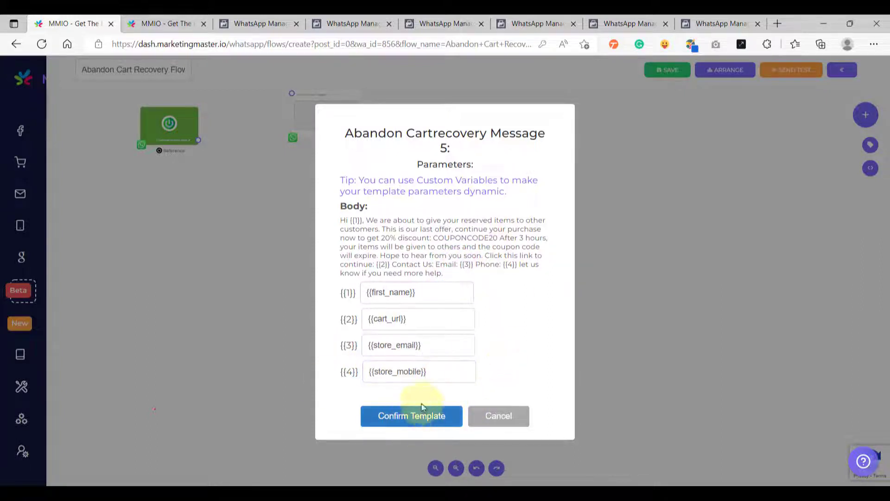
click(398, 419)
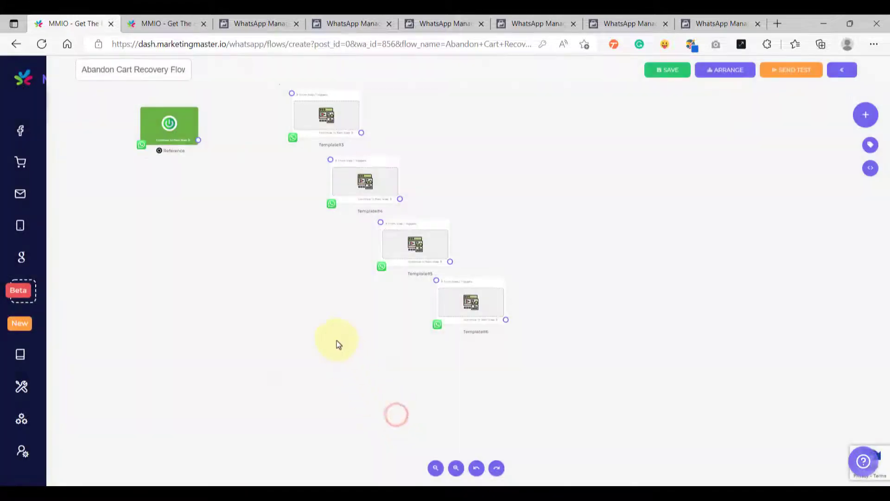
Move the Reference block down, clear of the upper template blocks
click(256, 218)
drag(215, 187, 239, 288)
scroll(302, 238, down, 1)
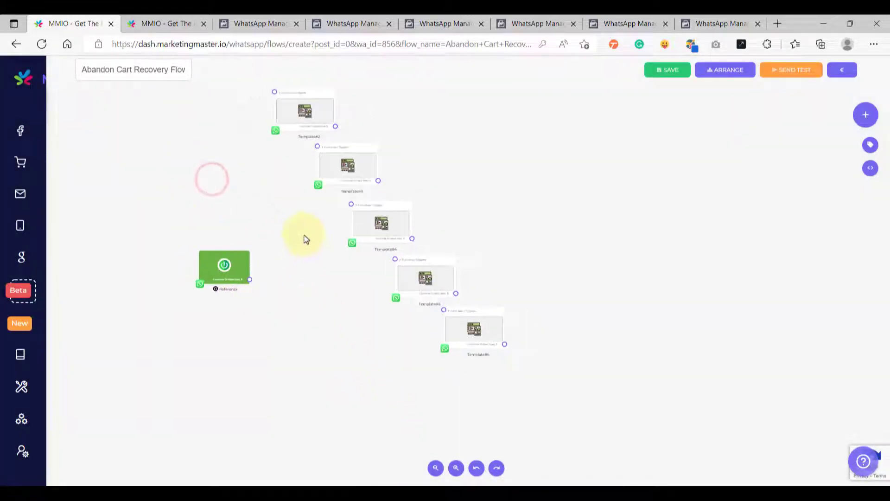
drag(303, 239, 282, 297)
drag(316, 336, 343, 326)
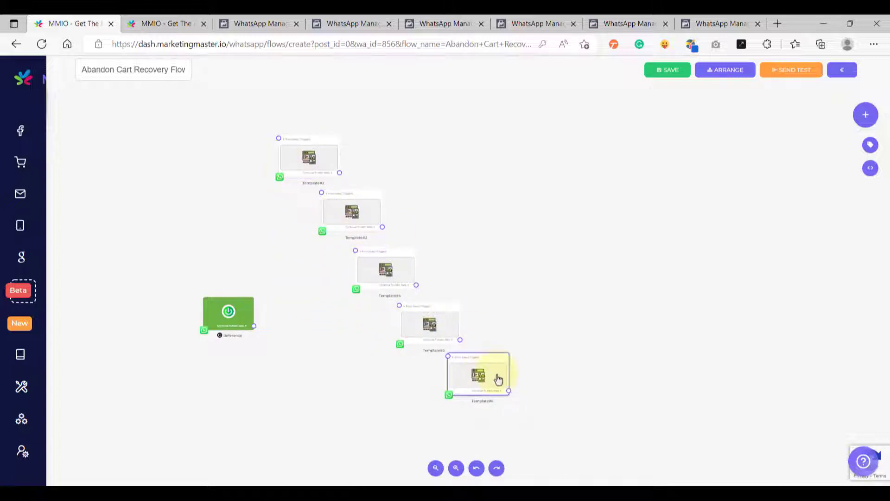
Add a Triggers block beside Template#2 and connect its output to that template's input
right_click(272, 242)
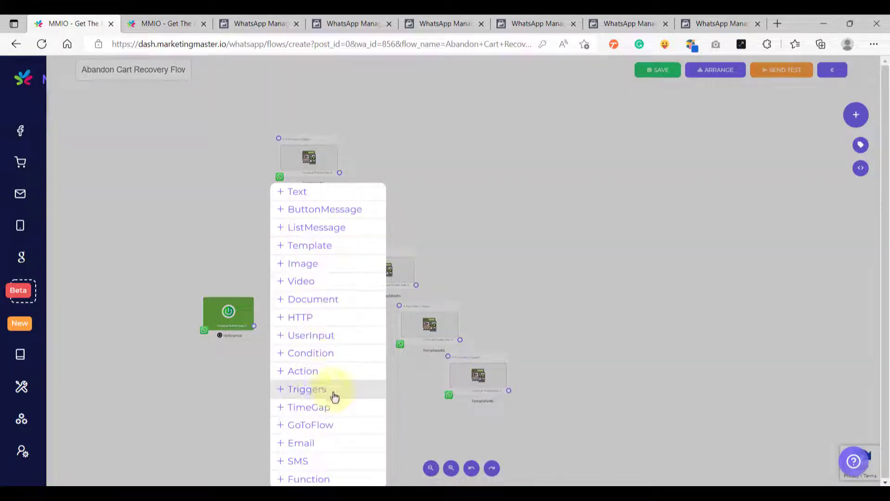
click(335, 390)
drag(347, 398, 214, 199)
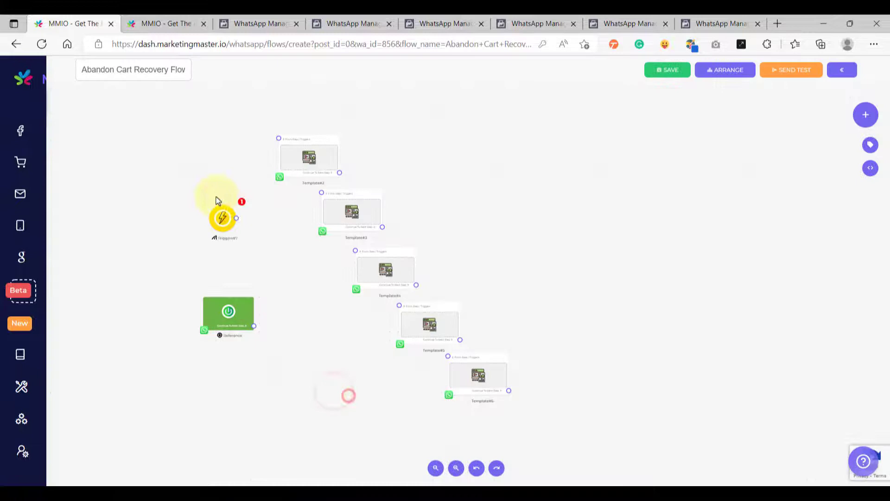
click(254, 206)
scroll(252, 278, up, 3)
drag(251, 311, 313, 258)
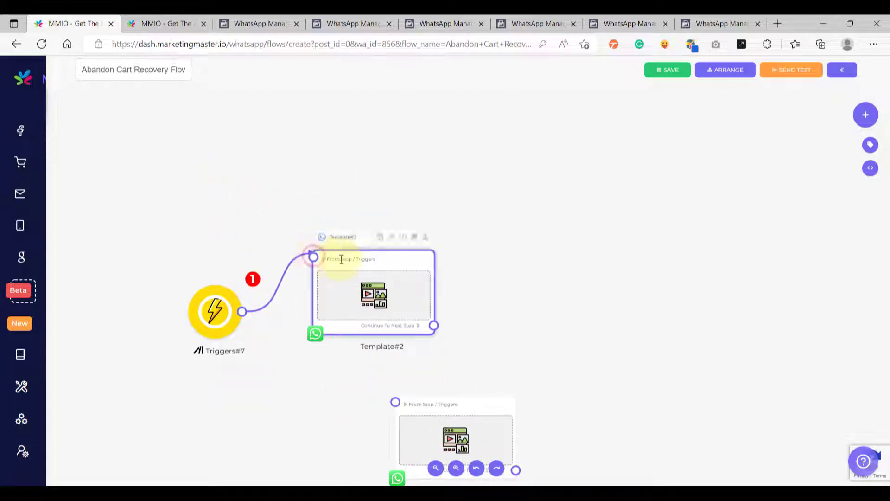
Reposition the Template#2 block slightly up from its trigger and rename its header as 1
click(339, 279)
scroll(353, 260, up, 3)
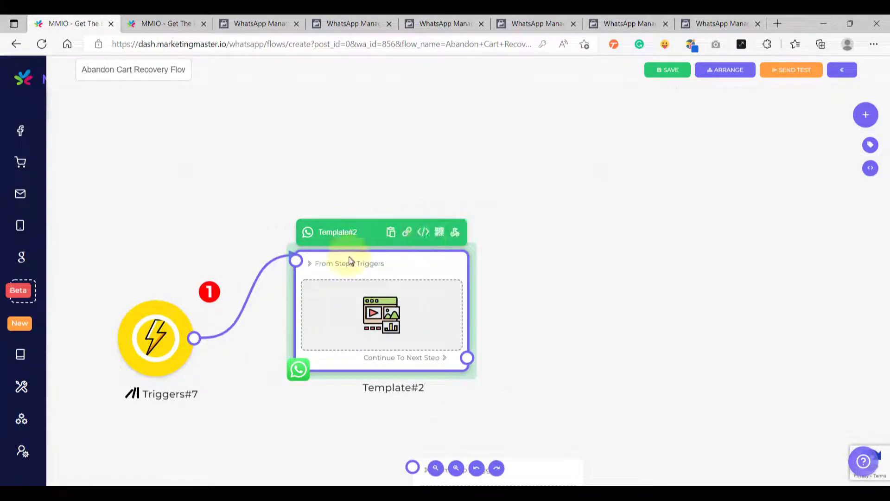
drag(352, 260, 352, 248)
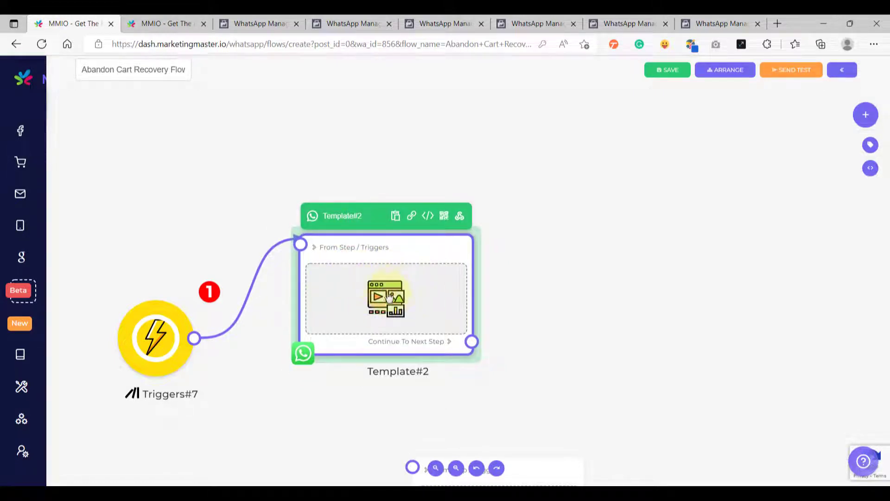
drag(397, 252, 410, 239)
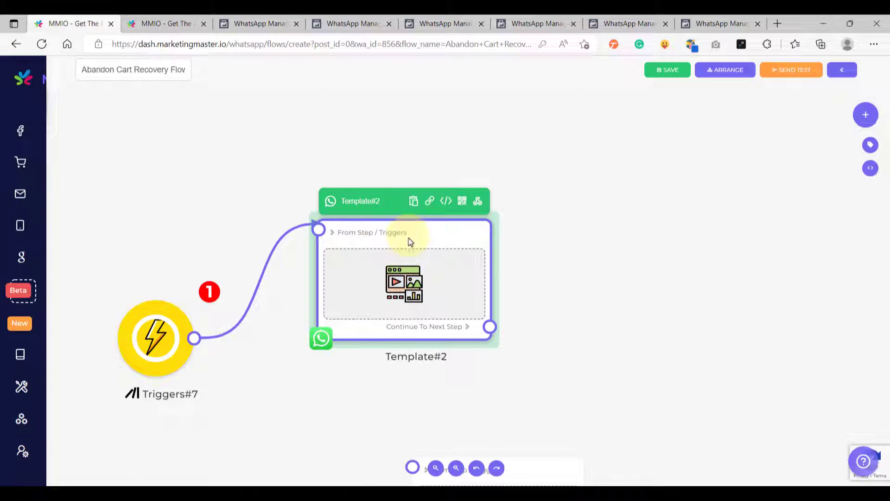
click(384, 202)
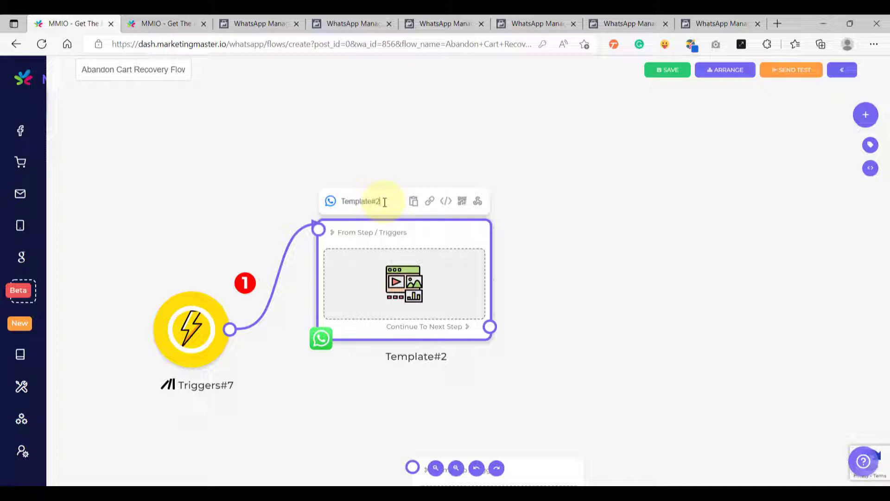
click(384, 203)
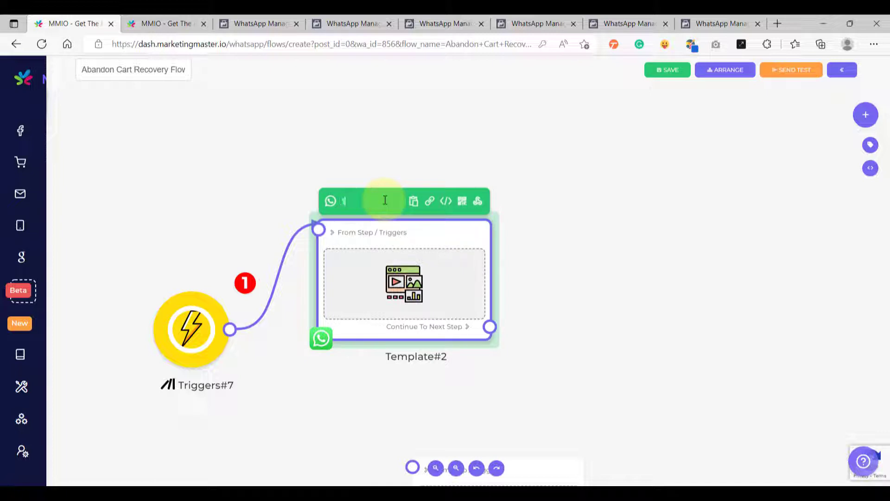
click(264, 206)
Set the keyword of the trigger connected to Template#2 to 1, replacing the default keywords
scroll(280, 348, down, 2)
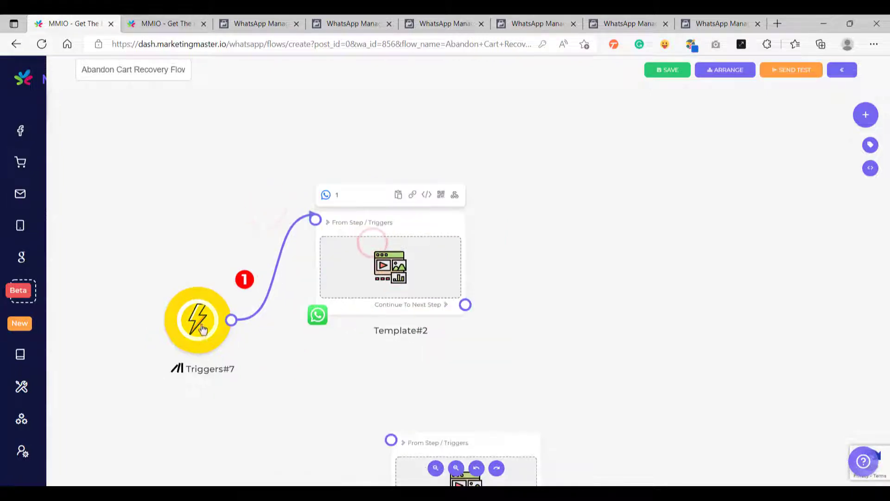
click(202, 328)
click(400, 279)
click(393, 322)
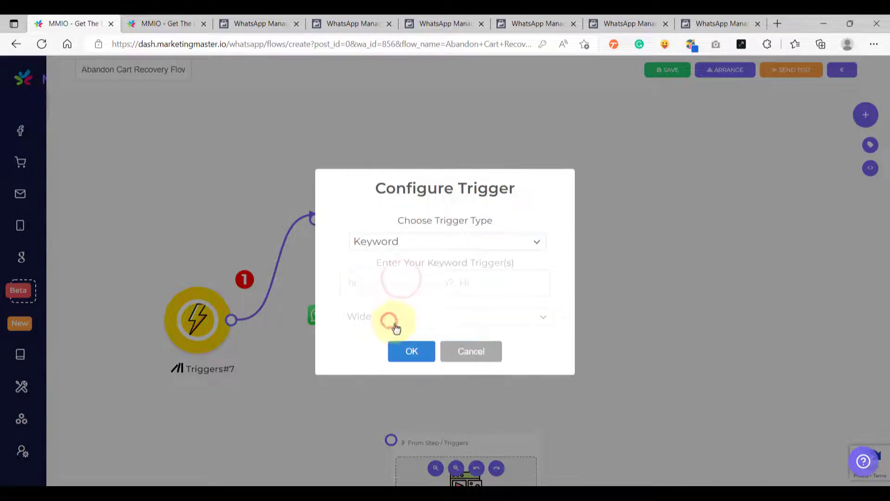
click(399, 283)
text(1)
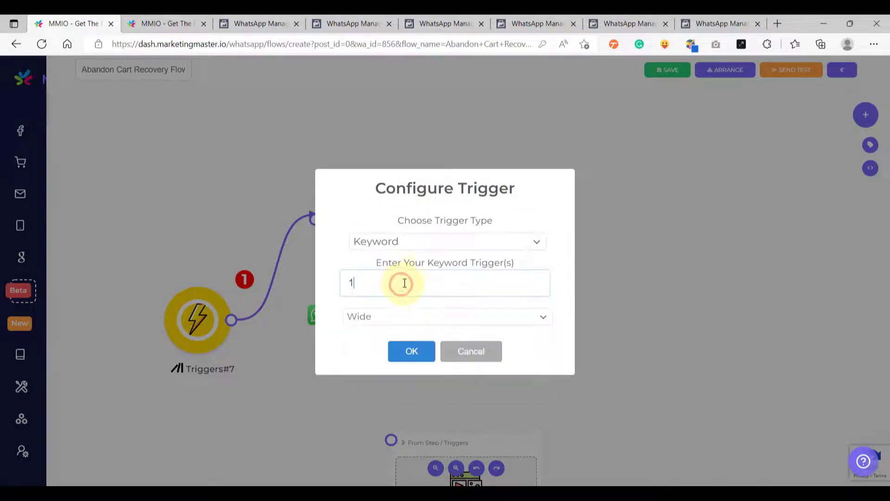
click(411, 352)
Change the keyword of the Triggers#7 block to test_1
drag(279, 343, 394, 285)
click(280, 315)
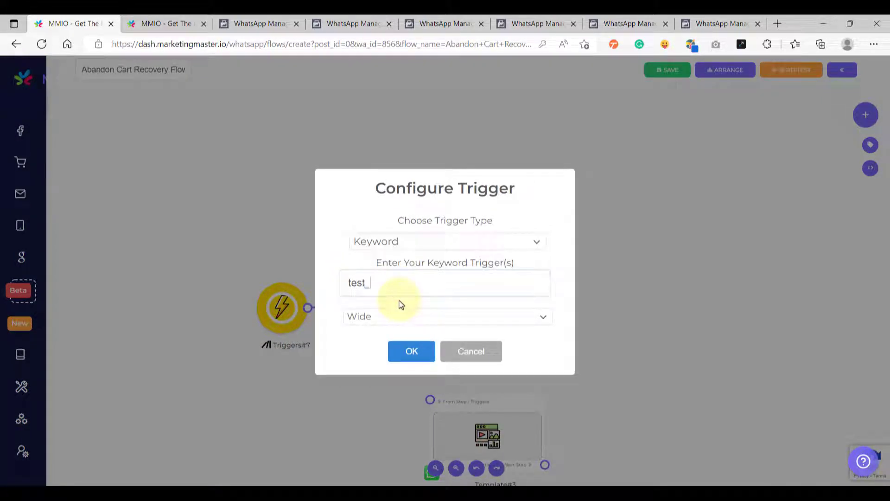
click(411, 352)
Clone the Triggers#7 block and connect the copy to Template#3's input
drag(367, 371, 337, 218)
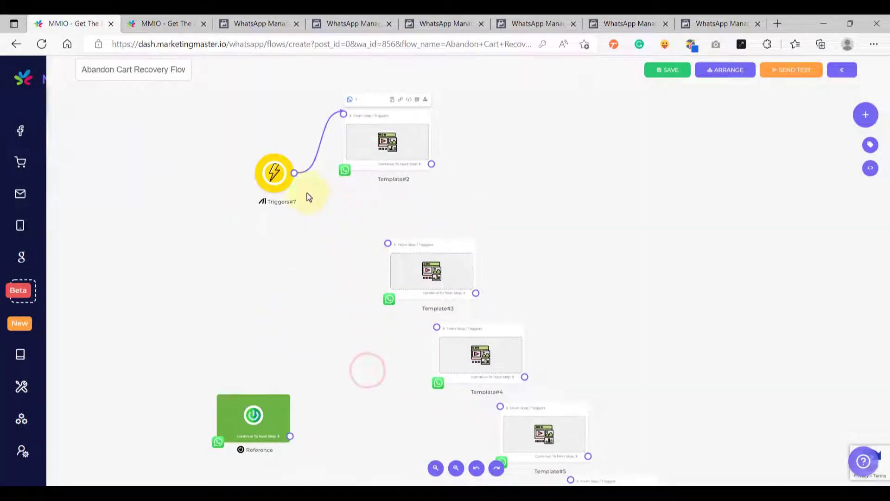
right_click(271, 178)
click(290, 199)
drag(278, 175, 407, 216)
scroll(353, 294, up, 3)
drag(464, 217, 482, 217)
Rename the Template#3 block's header as 2
scroll(482, 217, up, 5)
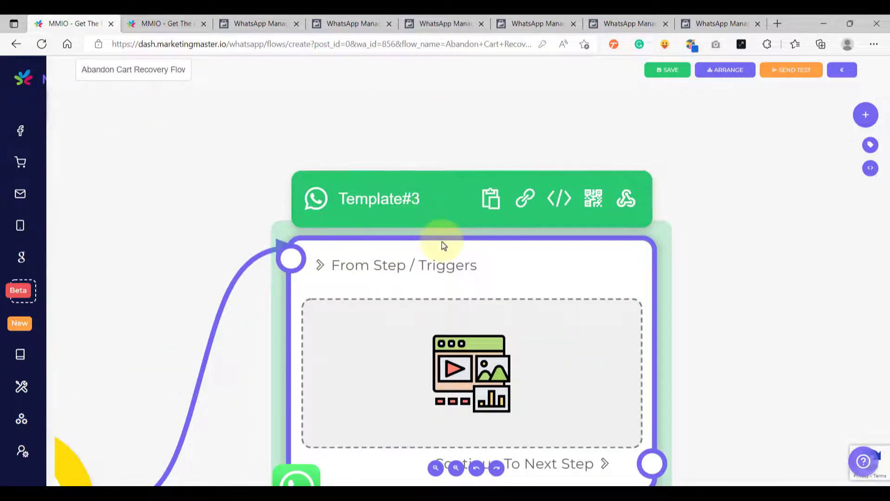
scroll(441, 239, down, 3)
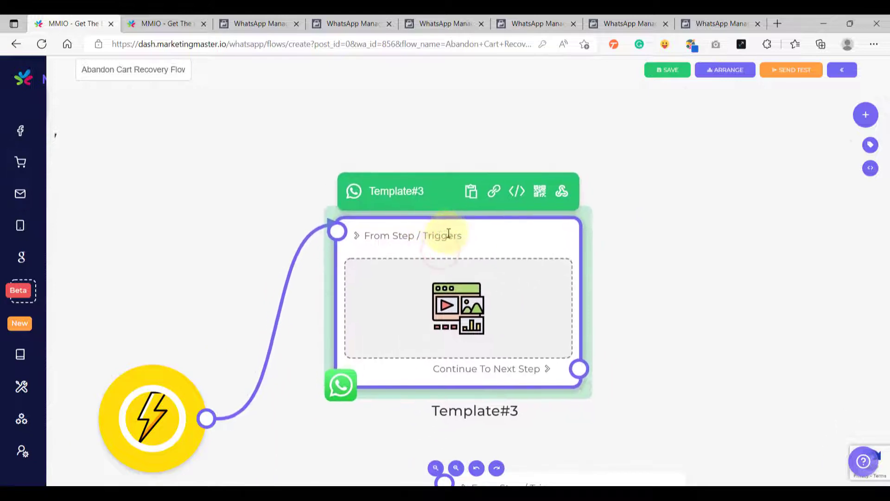
triple_click(430, 192)
key(BackSpace)
click(215, 218)
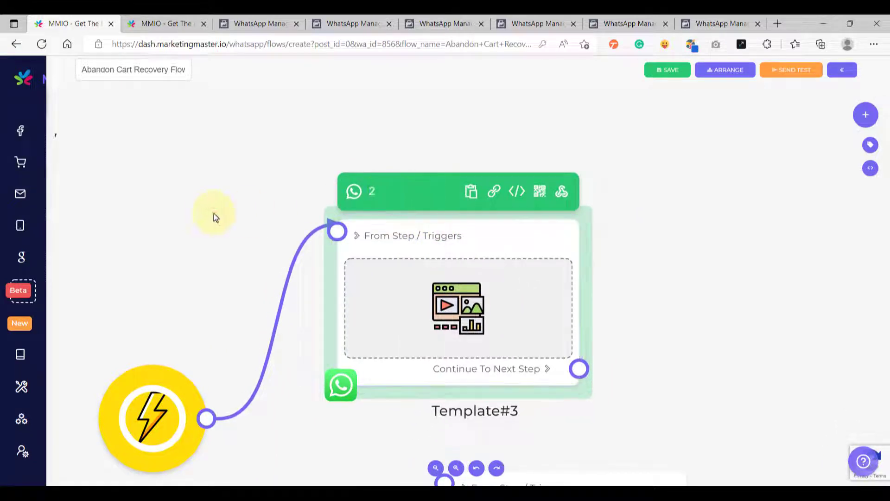
Set the keyword of the trigger connected to Template#3 to test_2
click(208, 282)
click(218, 392)
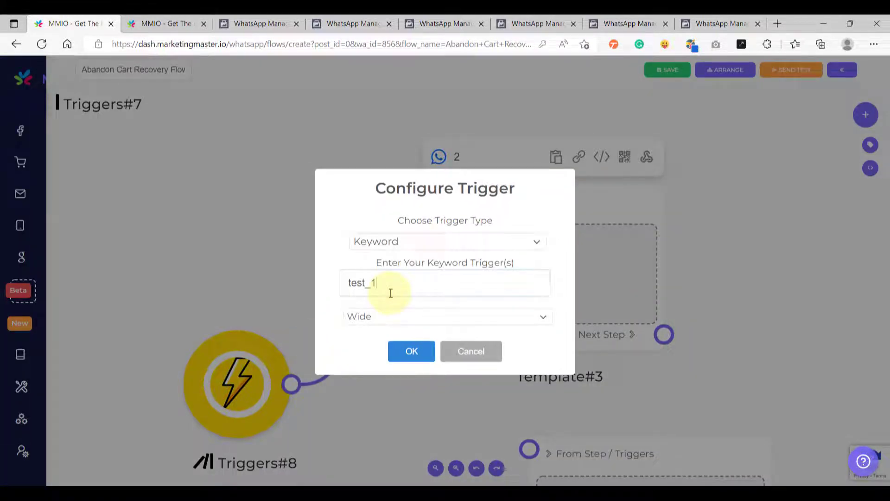
text(2)
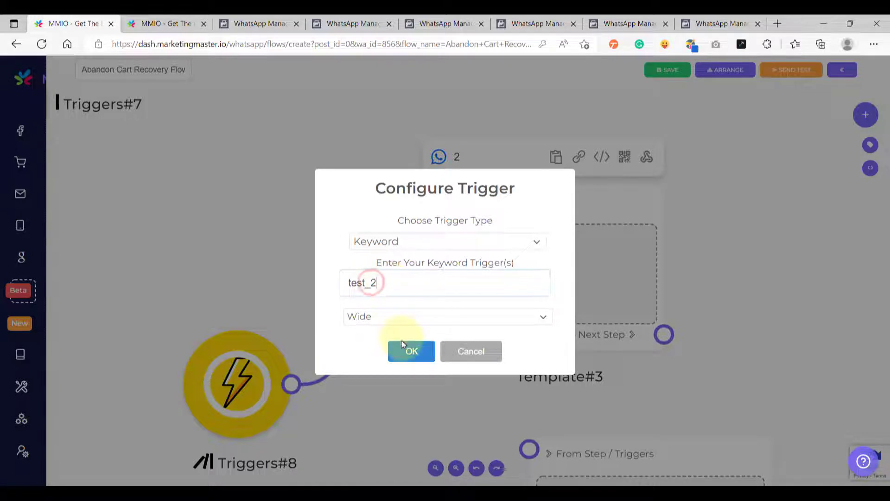
click(411, 351)
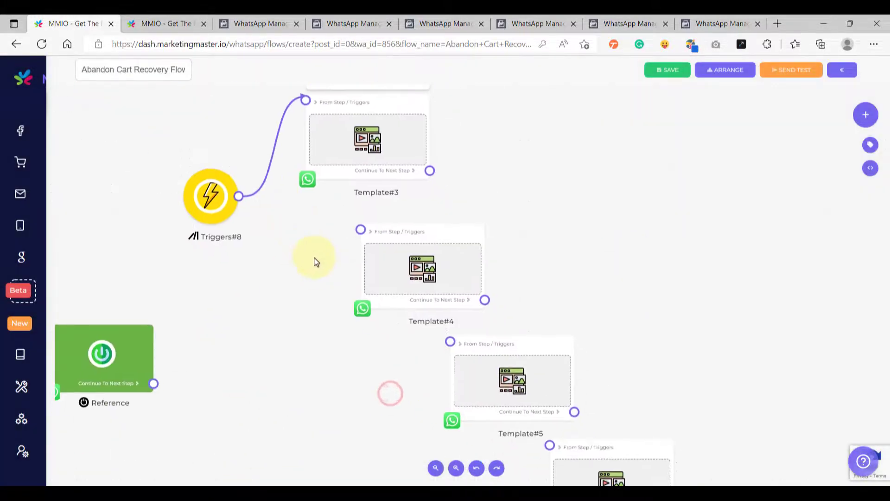
Connect a clone of the Triggers#8 block to Template#4 and rename that template block's header as 3
right_click(95, 213)
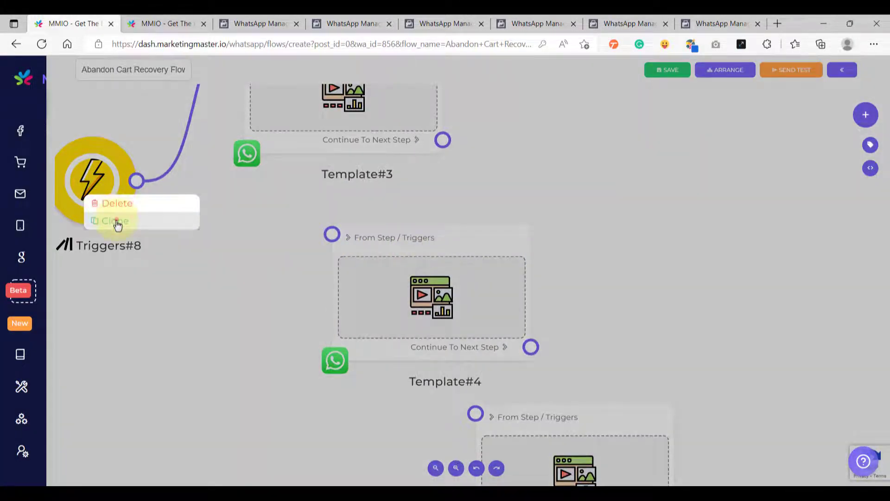
click(116, 220)
drag(179, 331, 332, 234)
click(403, 224)
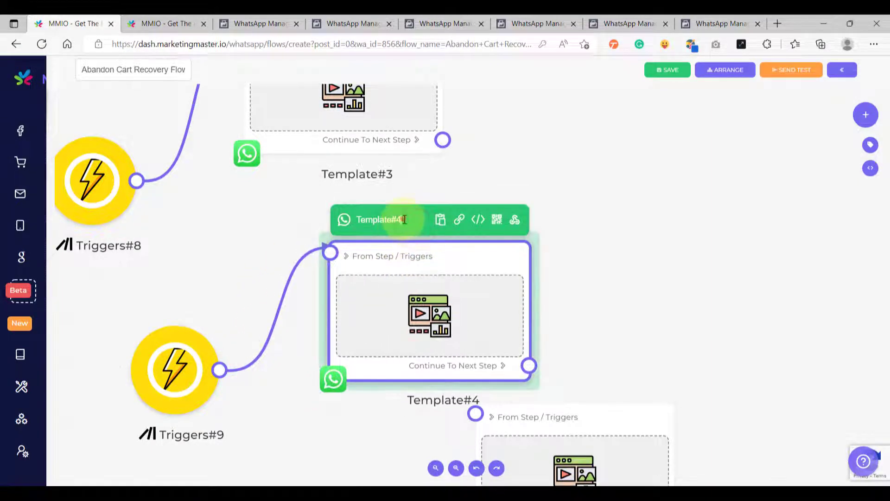
text(3)
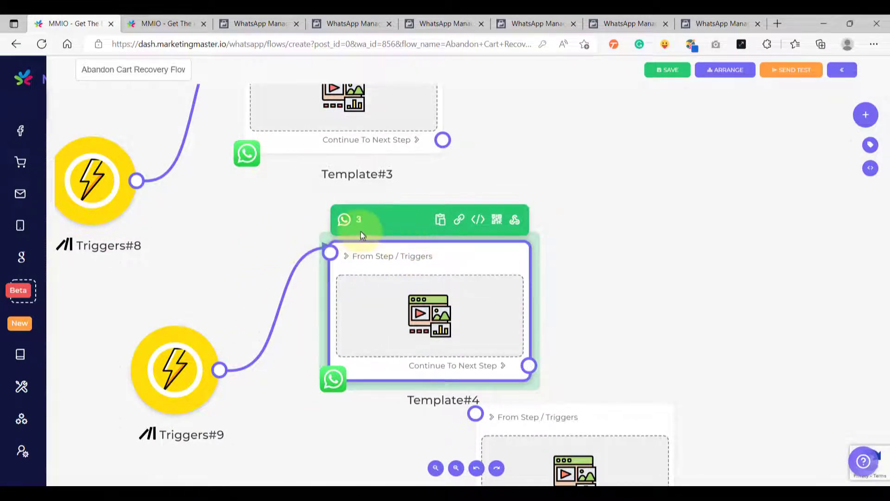
Set the keyword of the trigger connected to Template#4 to test_3
scroll(360, 230, up, 2)
scroll(389, 245, down, 2)
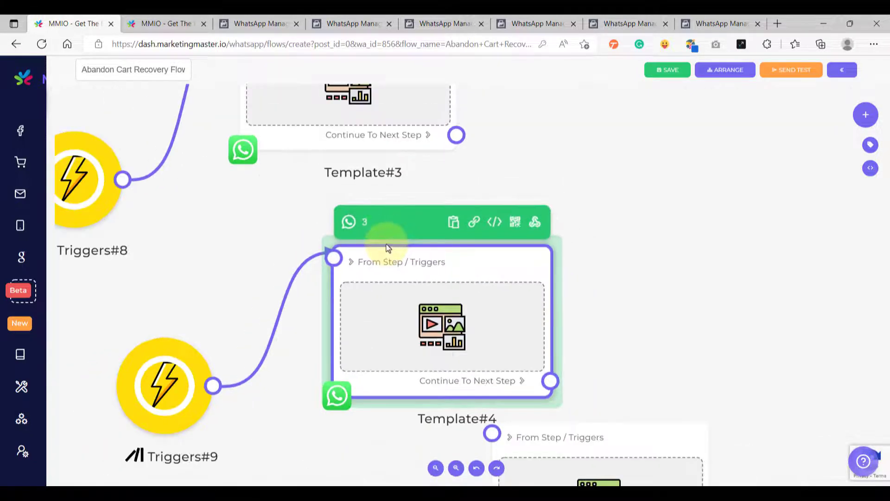
scroll(384, 236, up, 3)
scroll(381, 232, down, 2)
drag(273, 252, 283, 263)
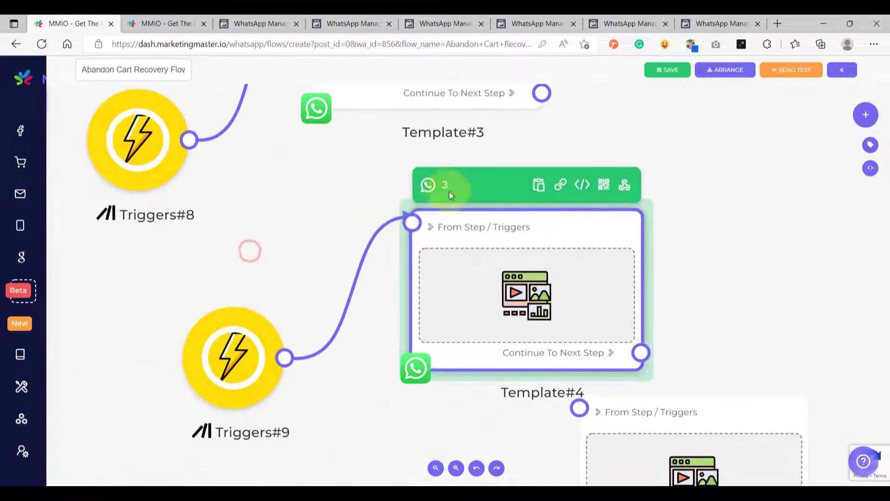
click(249, 351)
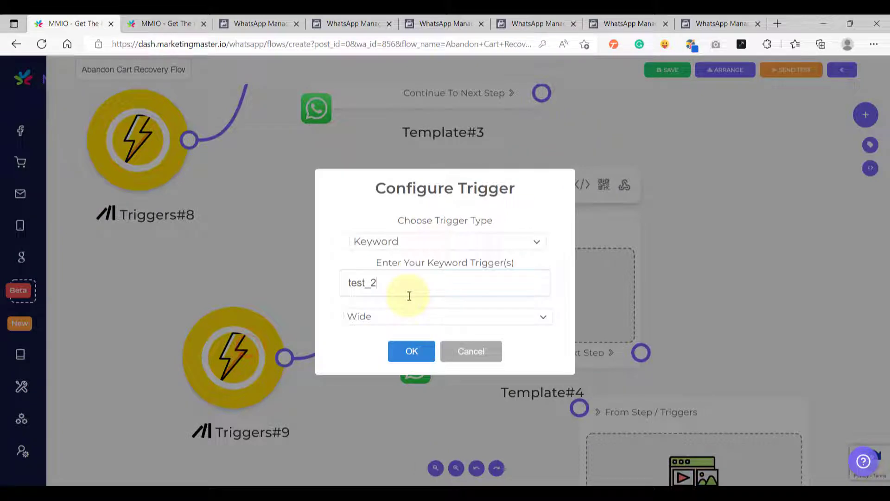
click(397, 351)
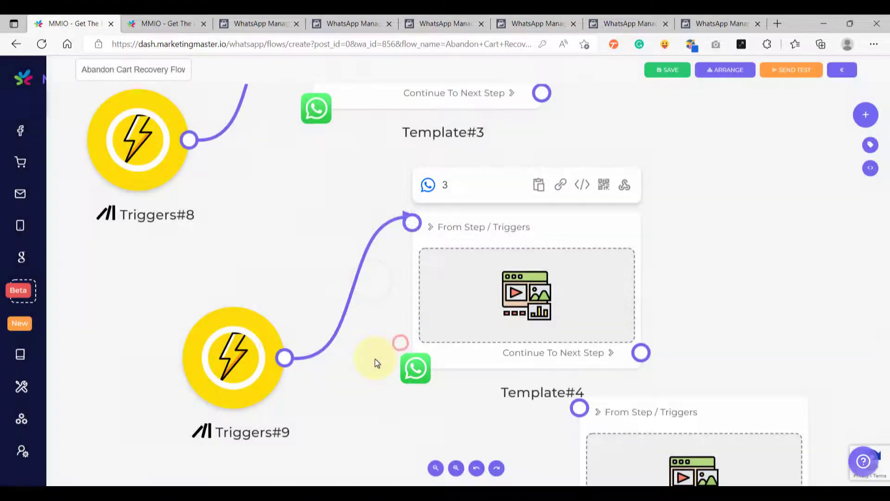
Clone the Triggers#9 block, place the copy beside Template#5 and connect it to that template's input
scroll(377, 362, down, 3)
drag(367, 364, 266, 236)
right_click(267, 236)
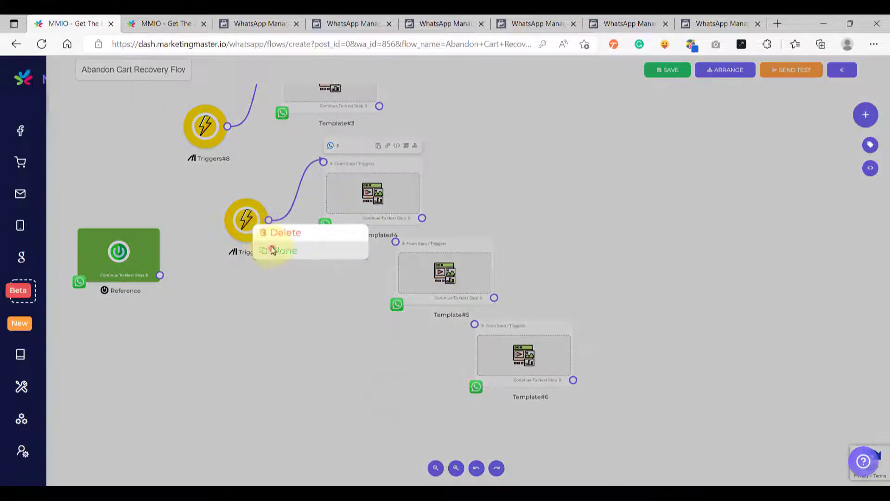
click(272, 252)
scroll(343, 306, up, 2)
drag(479, 226, 471, 271)
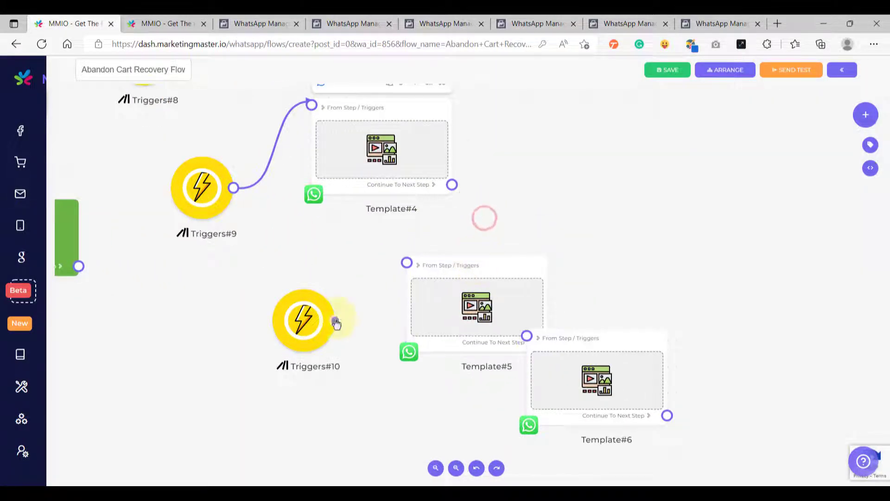
drag(335, 320, 407, 264)
Rename the Template#5 block's header as 4 and set the keyword of its connected trigger to test_4
mouse_move(446, 252)
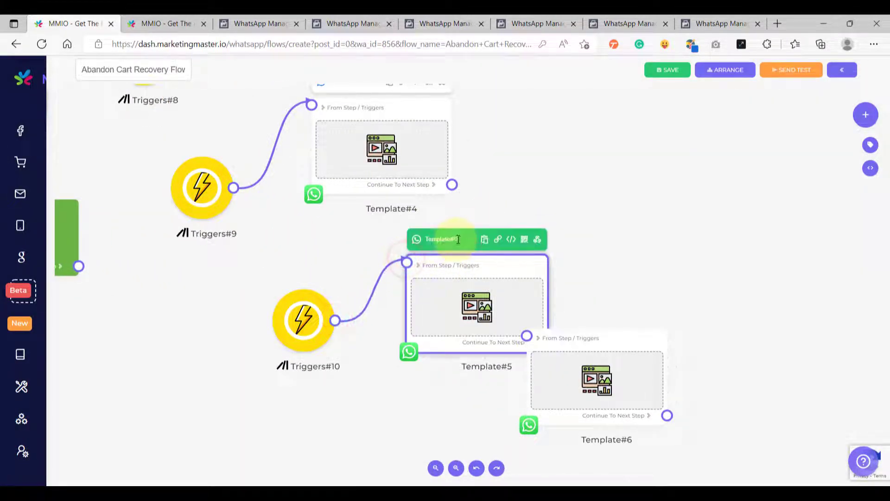
double_click(324, 257)
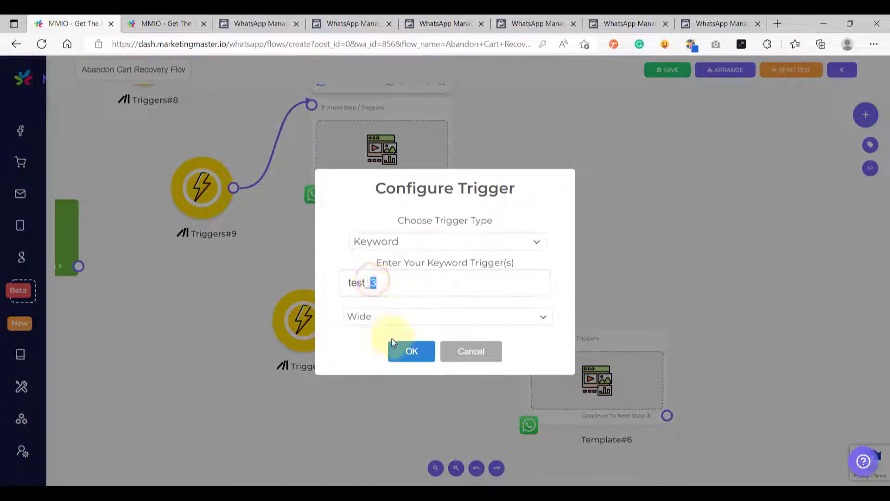
click(408, 351)
Clone the Triggers#10 block, place the copy beside Template#6 and connect it to that template's input
scroll(393, 402, down, 3)
drag(395, 403, 425, 250)
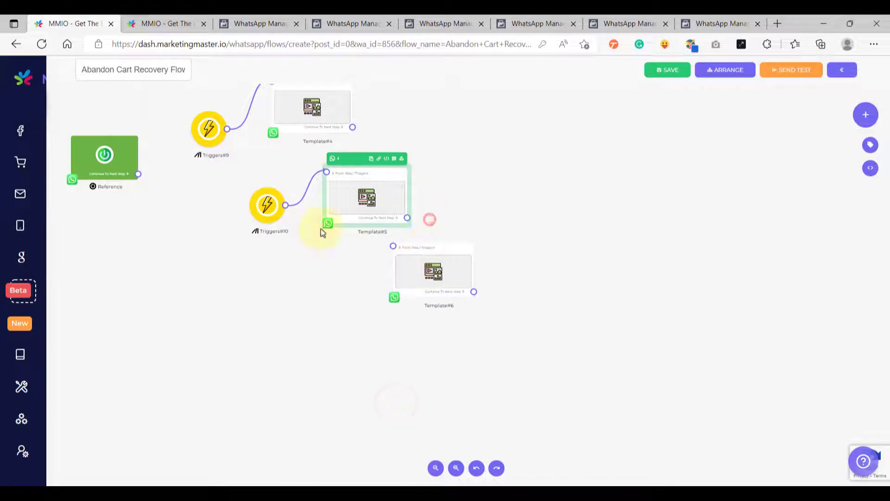
right_click(266, 208)
click(293, 231)
drag(293, 231, 370, 283)
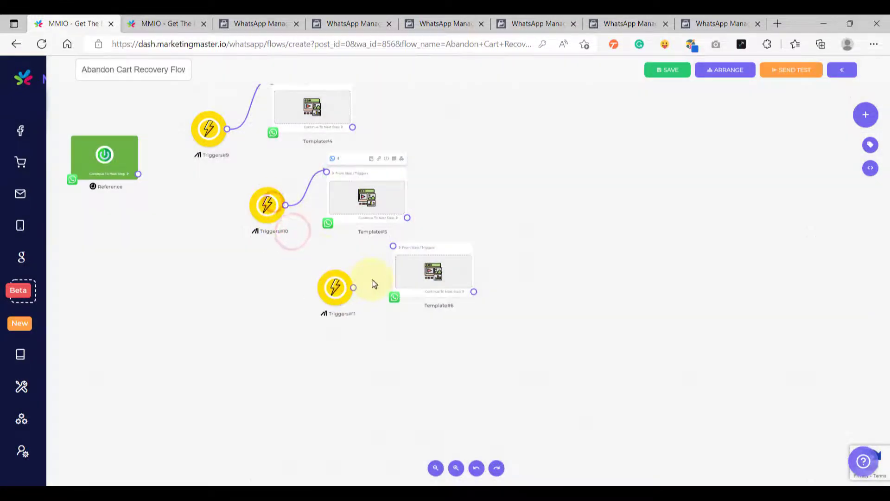
scroll(370, 283, up, 3)
drag(388, 240, 409, 219)
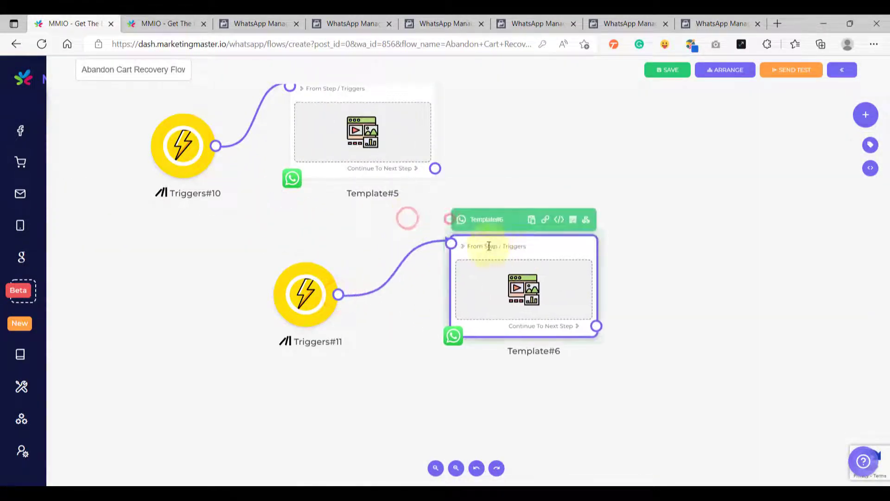
Rename the Template#6 block's header as 5
drag(486, 248, 487, 227)
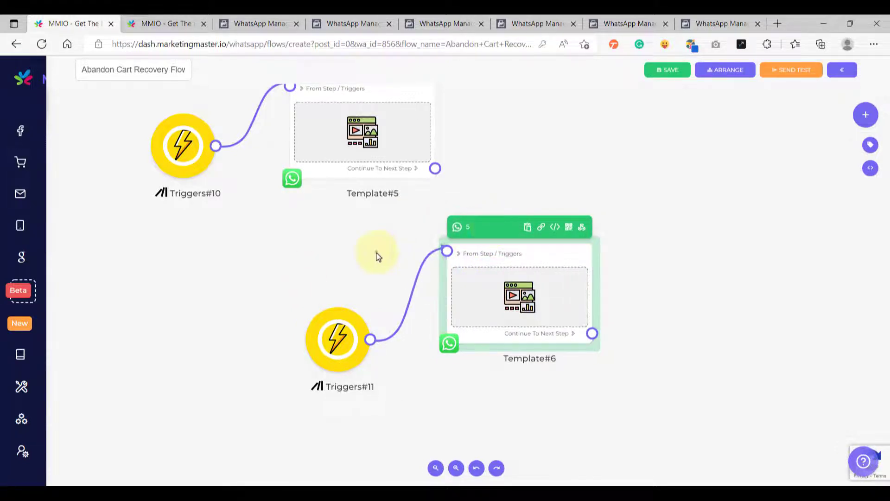
text(5)
scroll(378, 252, up, 2)
scroll(380, 265, down, 2)
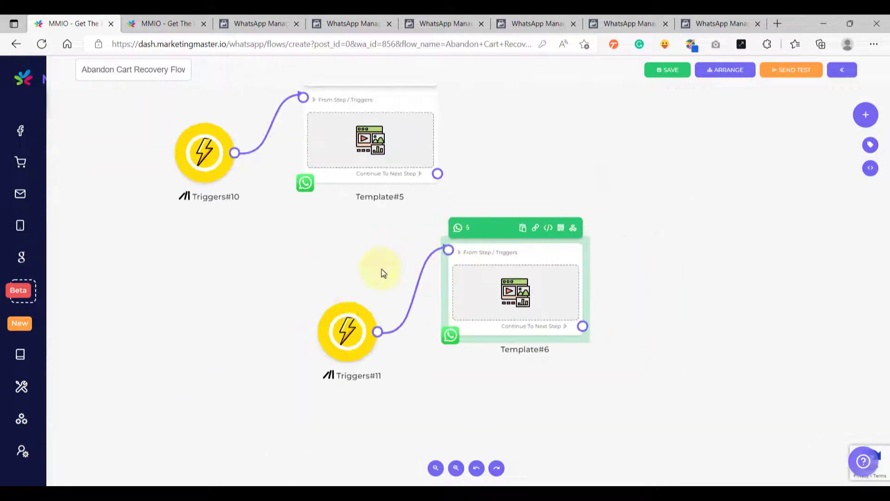
Open the keyword configuration of the trigger connected to Template#6
click(346, 328)
double_click(359, 342)
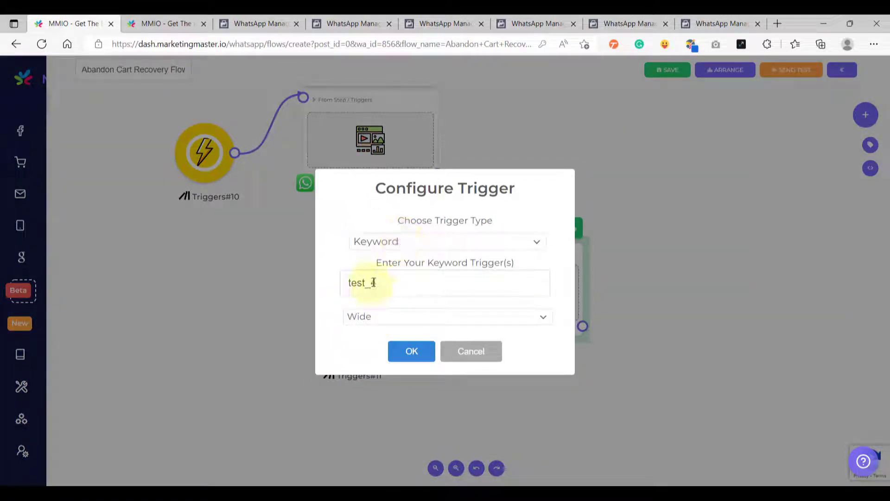
Set the keyword of the last trigger, Triggers#11, to test_5 and apply it
key(BackSpace)
text(5)
click(411, 351)
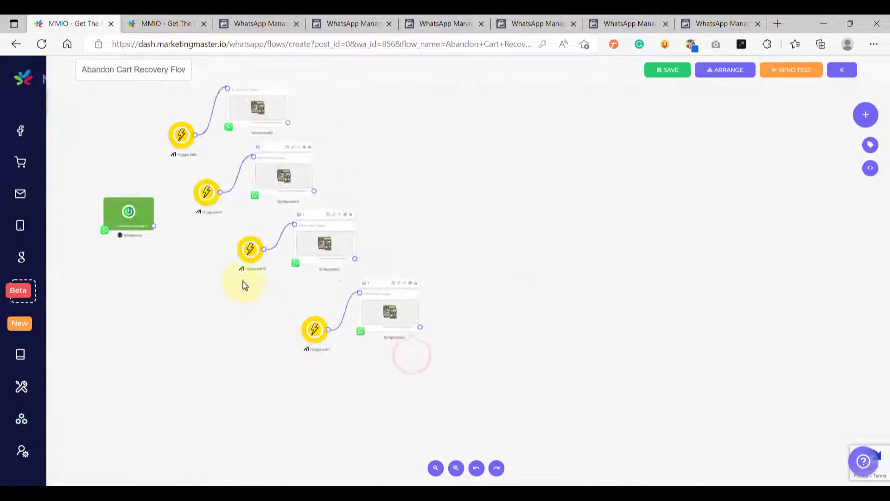
Move the Template#2 message block slightly up and to the left on the flow canvas
drag(245, 285, 368, 328)
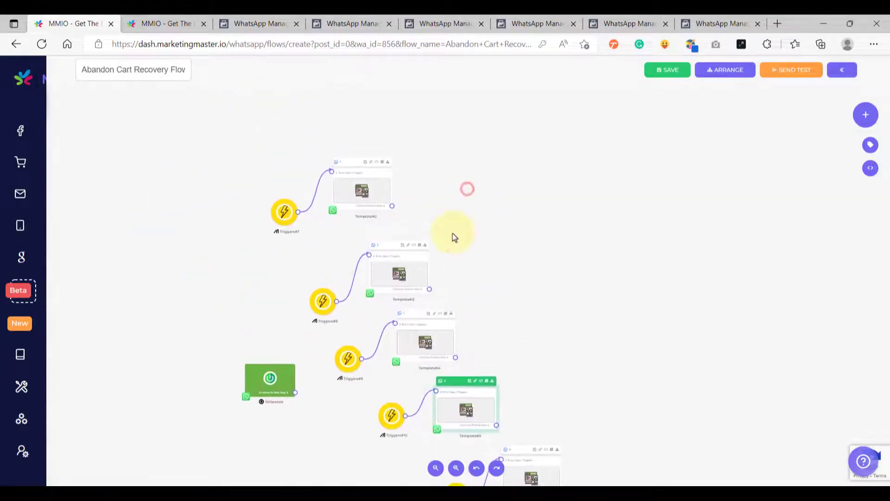
drag(373, 175, 366, 163)
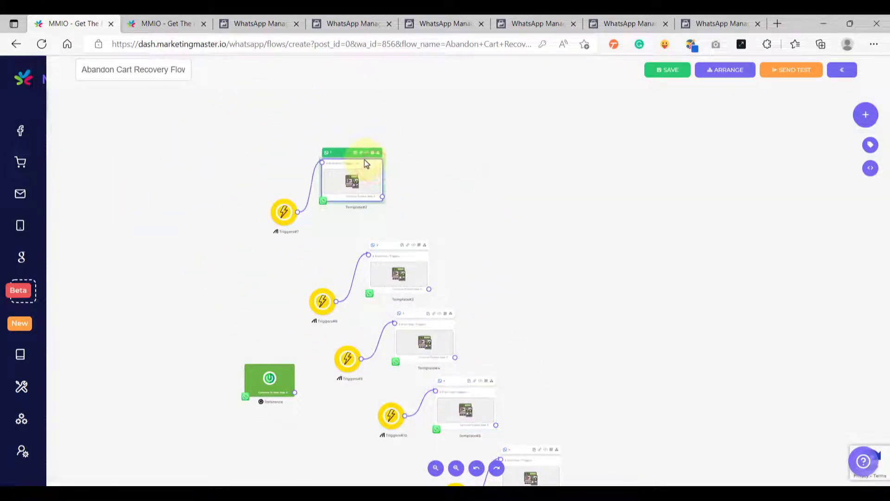
scroll(378, 155, up, 2)
drag(443, 163, 506, 244)
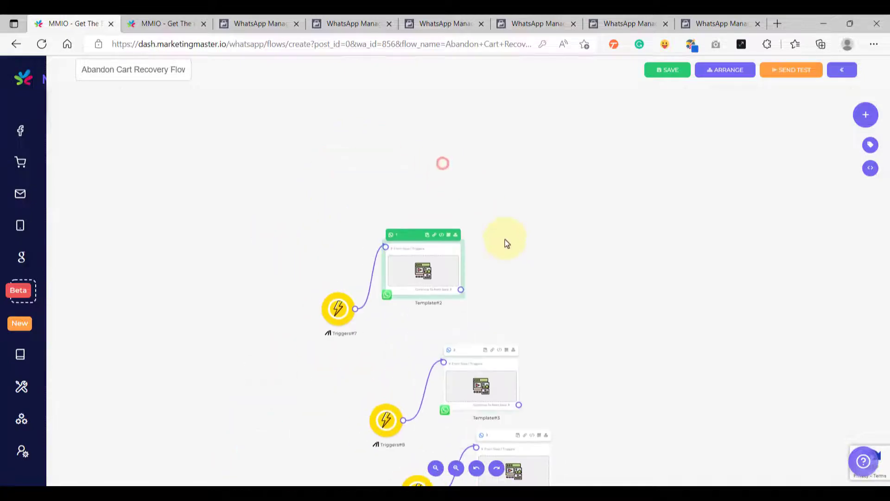
scroll(412, 235, up, 3)
scroll(411, 239, down, 2)
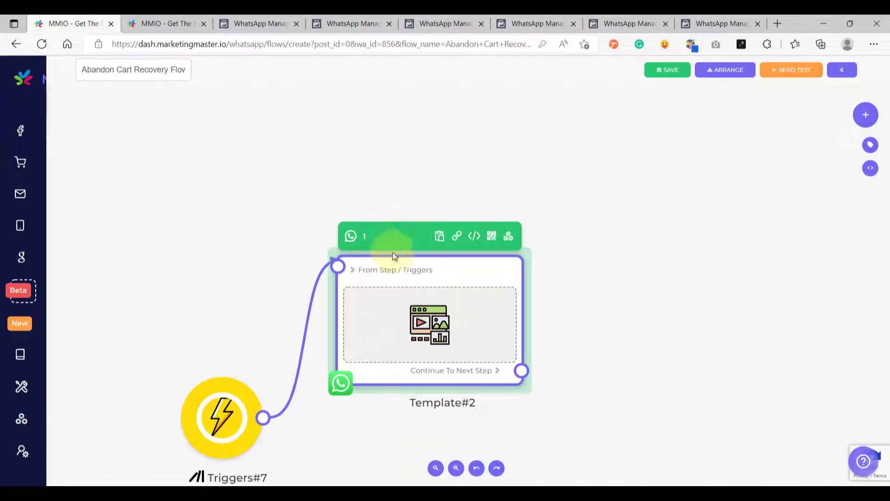
Move the Template#3 message block slightly up and to the left, farther from Template#4
drag(690, 394, 454, 212)
scroll(501, 298, down, 3)
drag(502, 322, 404, 239)
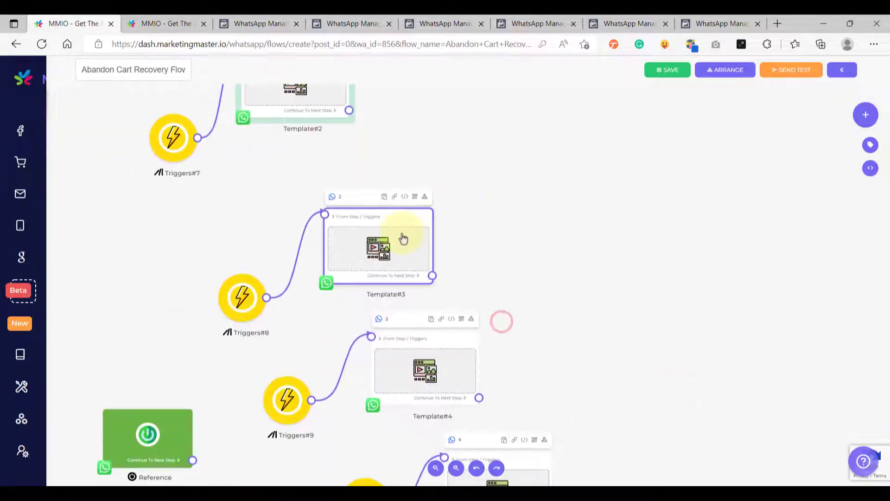
scroll(417, 218, up, 3)
scroll(533, 278, down, 5)
mouse_move(547, 274)
mouse_down()
mouse_move(525, 241)
mouse_move(534, 281)
mouse_up()
scroll(538, 251, down, 3)
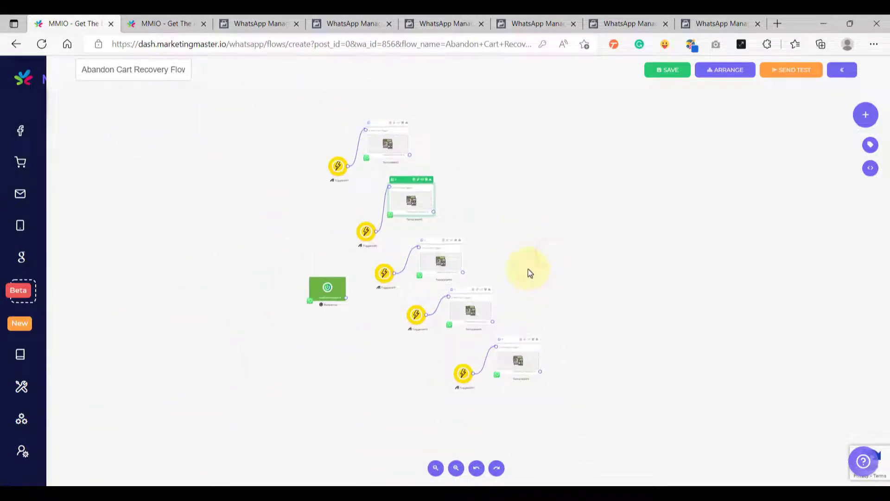
scroll(661, 251, up, 2)
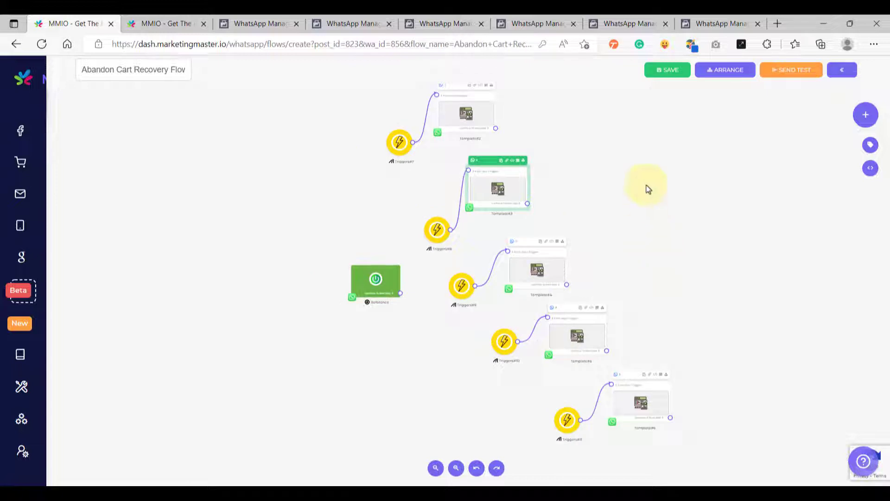
Try to save the abandon cart recovery flow
click(670, 70)
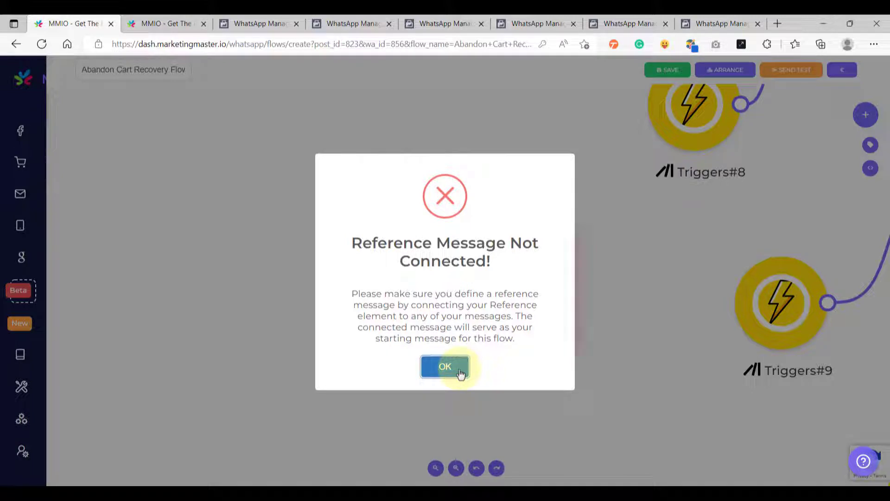
click(460, 374)
Move the Reference block up beside Template#2 and connect its next-step output to Template#2's input
drag(482, 318, 492, 225)
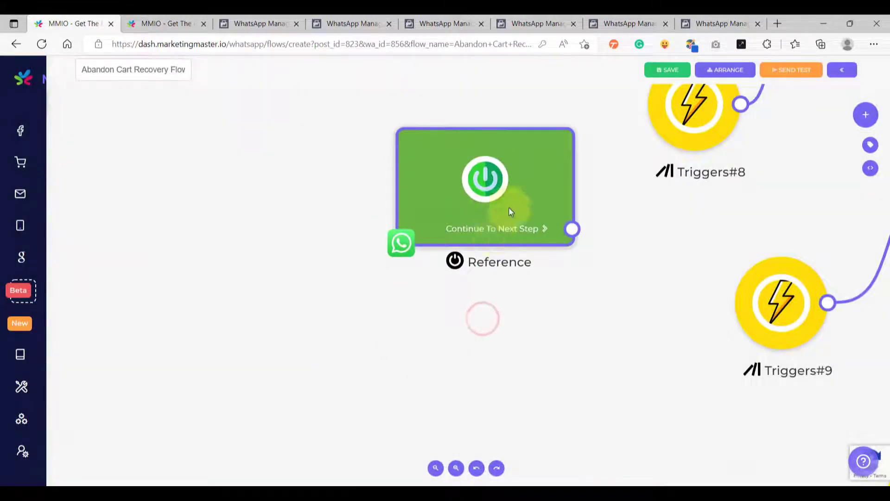
scroll(500, 210, down, 5)
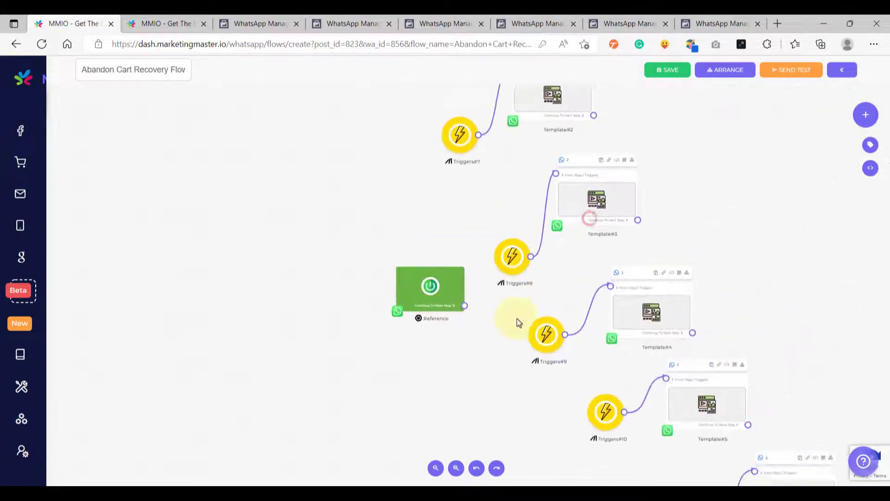
scroll(487, 292, up, 3)
drag(425, 367, 436, 86)
drag(533, 107, 522, 207)
scroll(449, 228, up, 5)
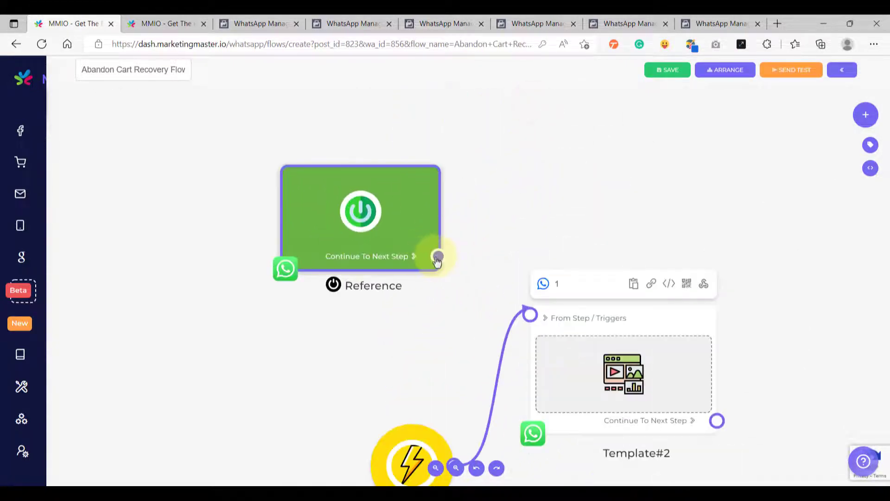
drag(437, 259, 509, 310)
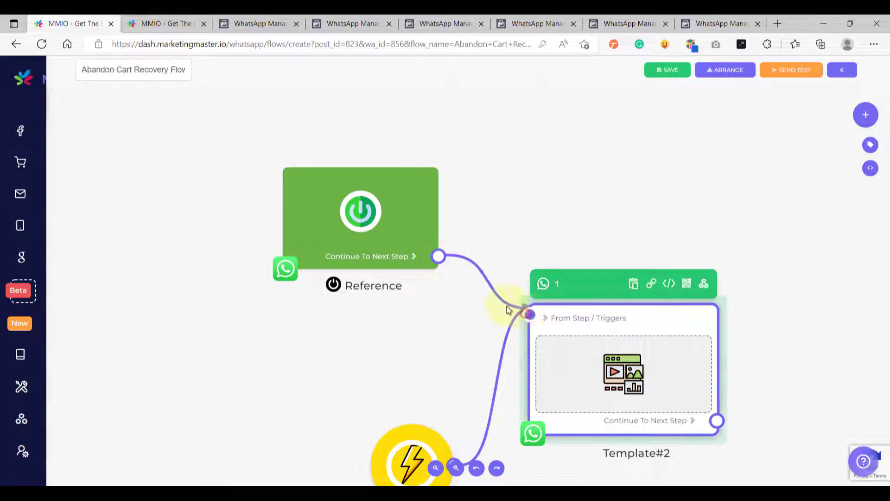
Save the abandon cart recovery flow with the connected Reference block
scroll(407, 252, down, 5)
drag(601, 292, 590, 200)
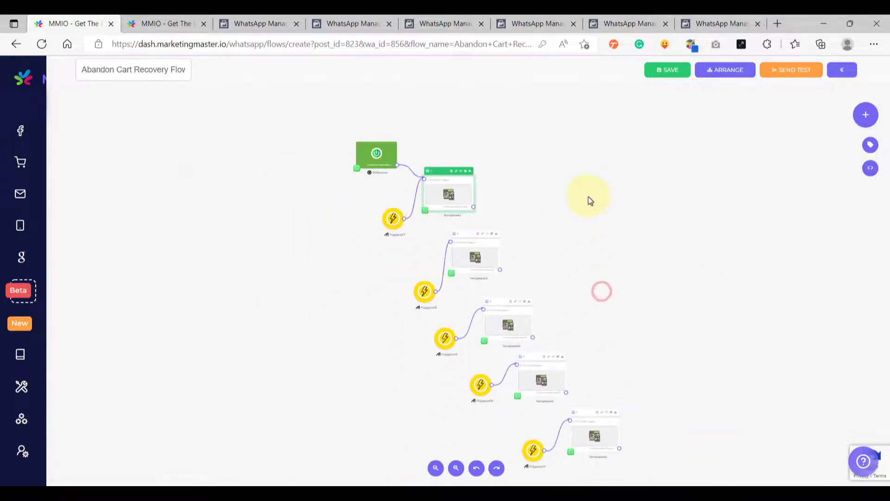
click(665, 80)
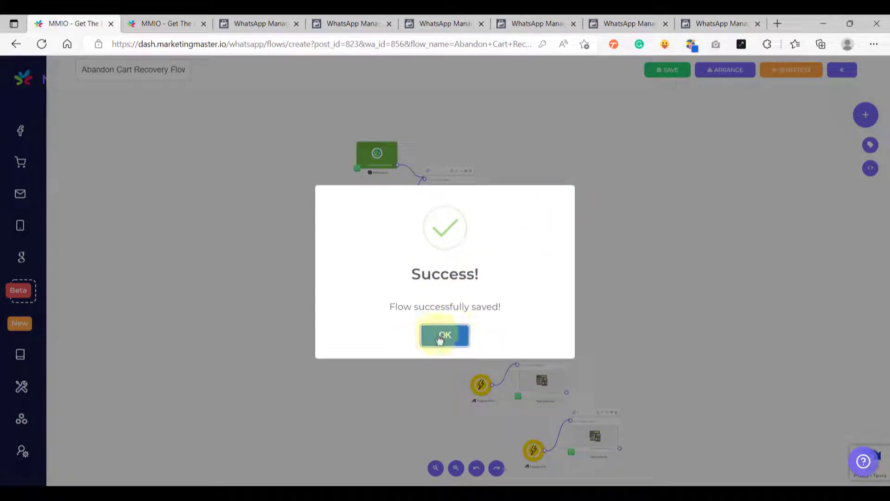
click(440, 338)
scroll(339, 307, down, 1)
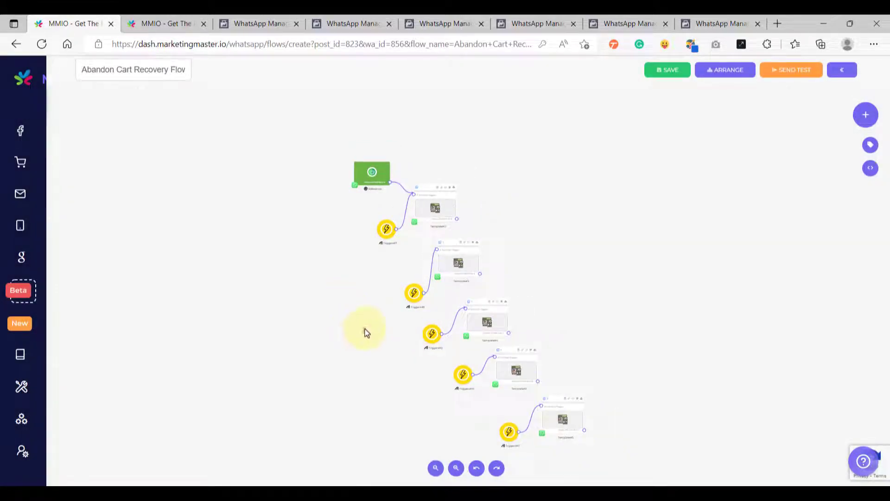
drag(365, 332, 383, 311)
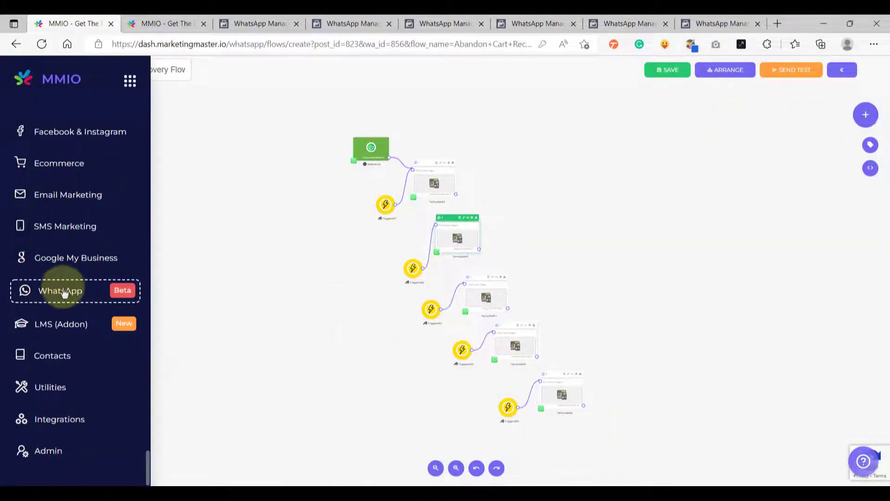
Open the WhatsApp sequences page and start creating a new messenger sequence
click(67, 293)
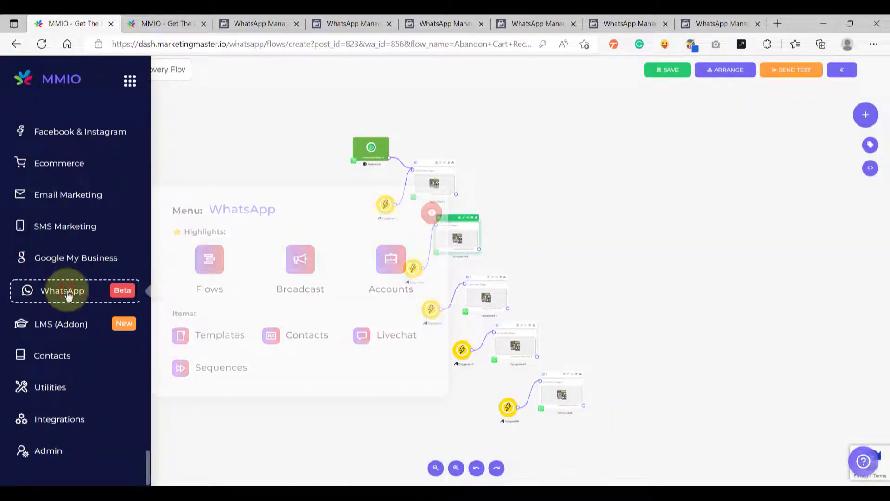
click(220, 368)
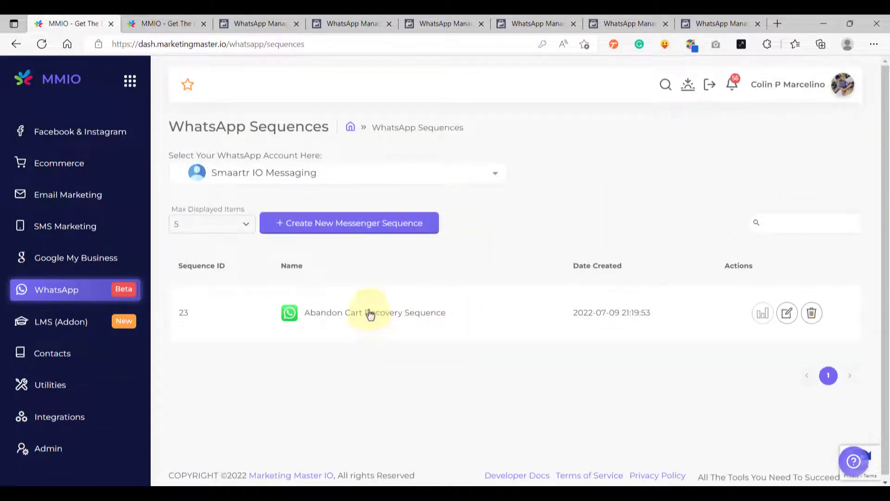
click(341, 230)
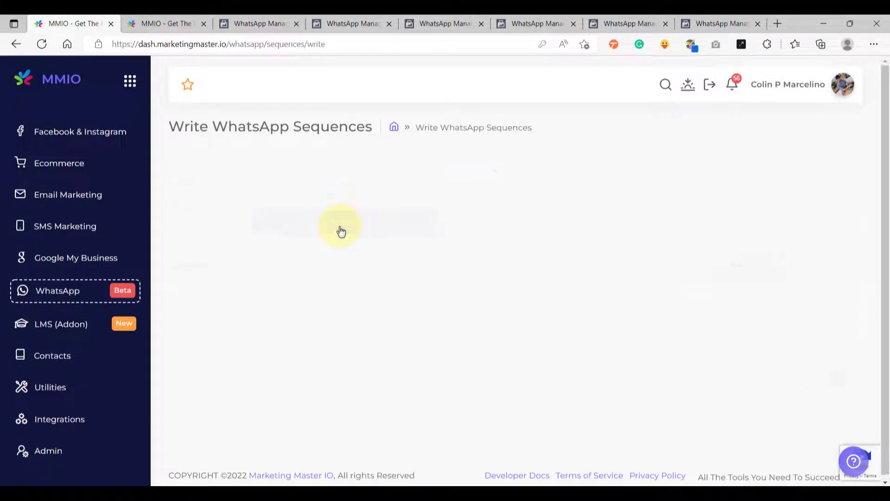
Assign the flow Abandon Cart Recovery Flow Demo 2 and postback ID 1 to Sequence 1
scroll(371, 282, down, 3)
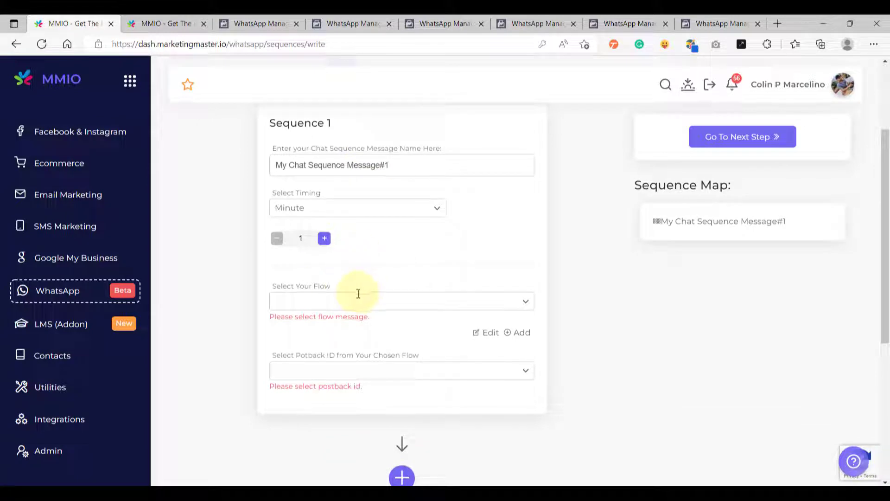
click(357, 294)
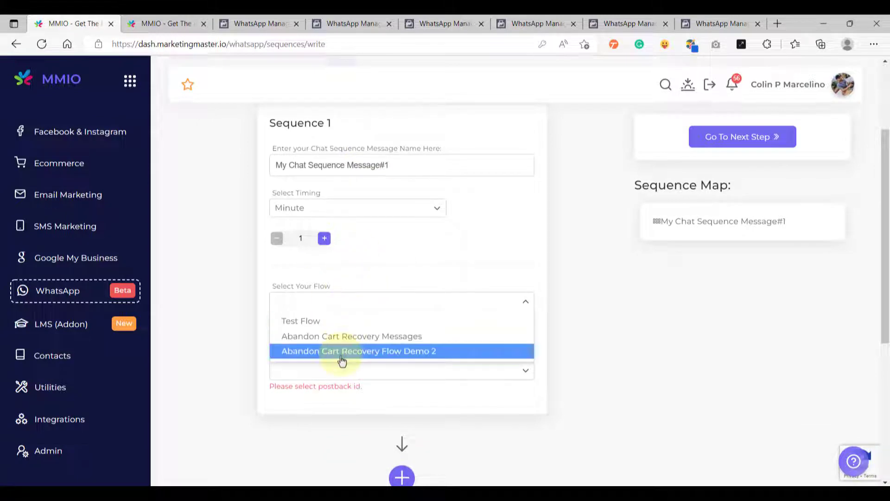
click(431, 355)
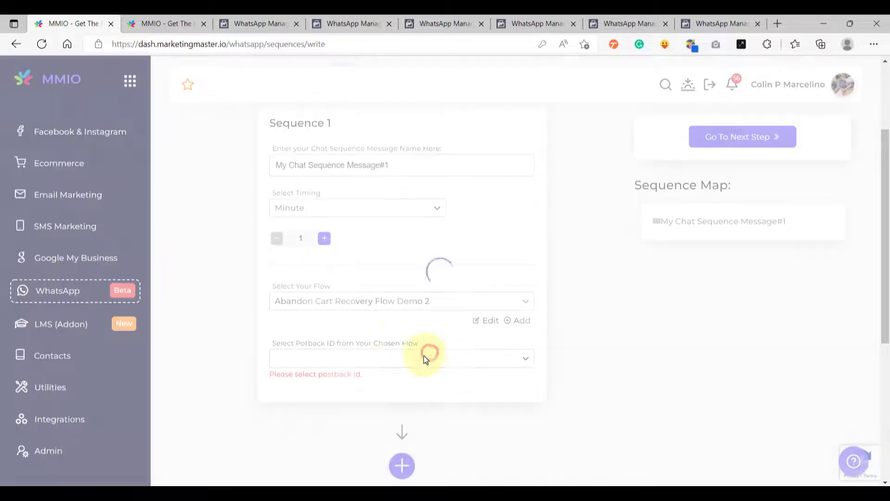
scroll(371, 315, up, 3)
scroll(369, 311, down, 1)
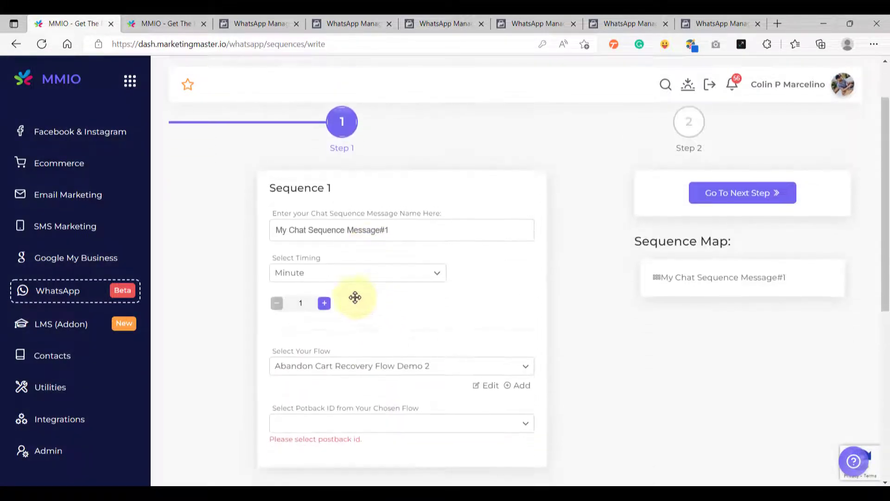
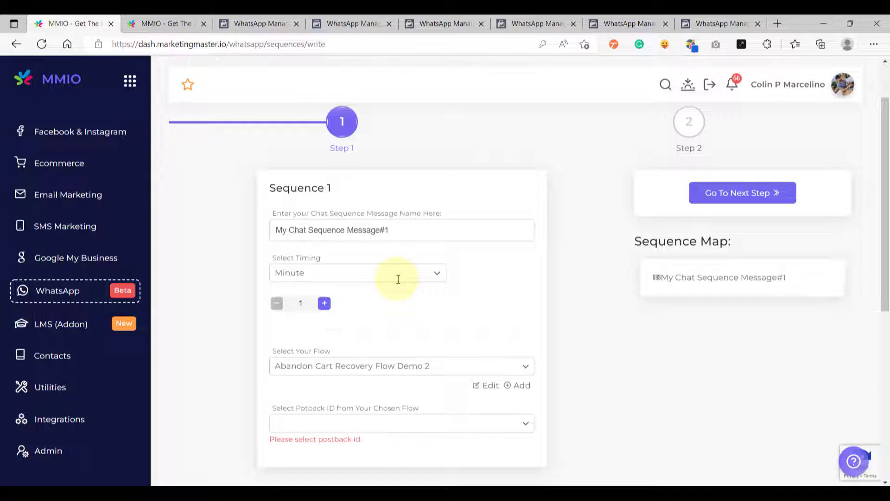
scroll(399, 279, down, 3)
click(366, 290)
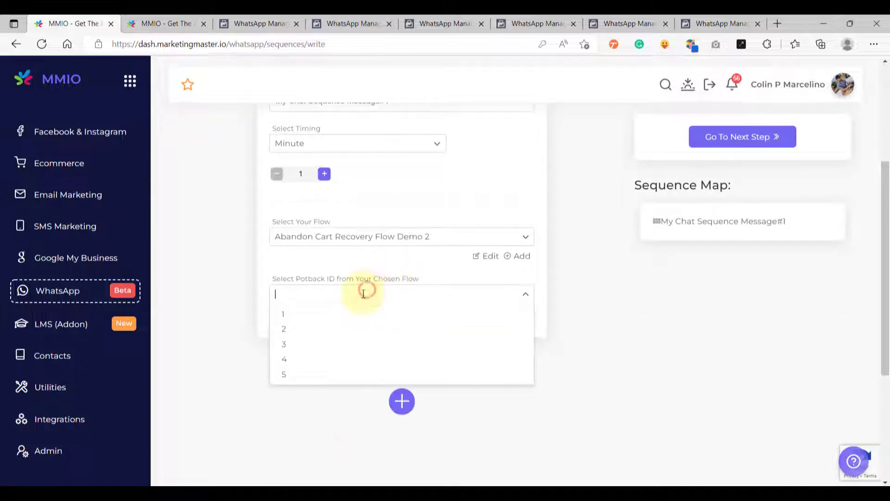
click(326, 319)
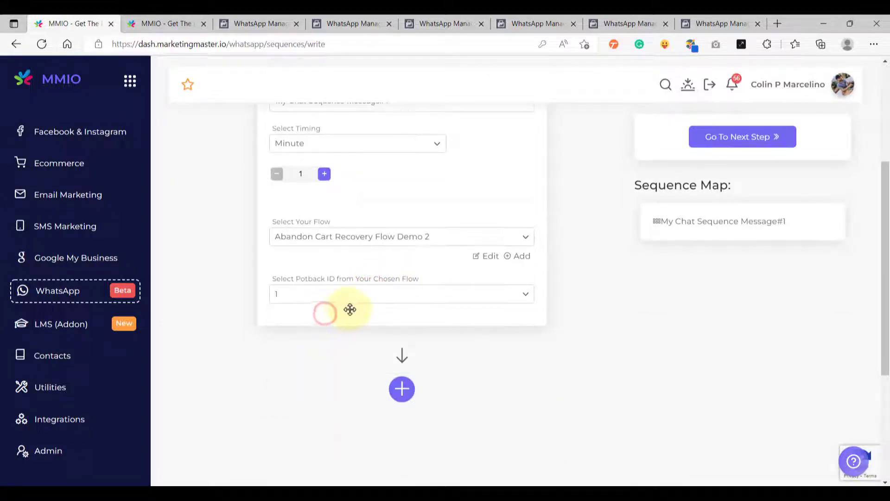
Add a second sequence message using Abandon Cart Recovery Flow Demo 2 with postback ID 2
scroll(377, 308, down, 7)
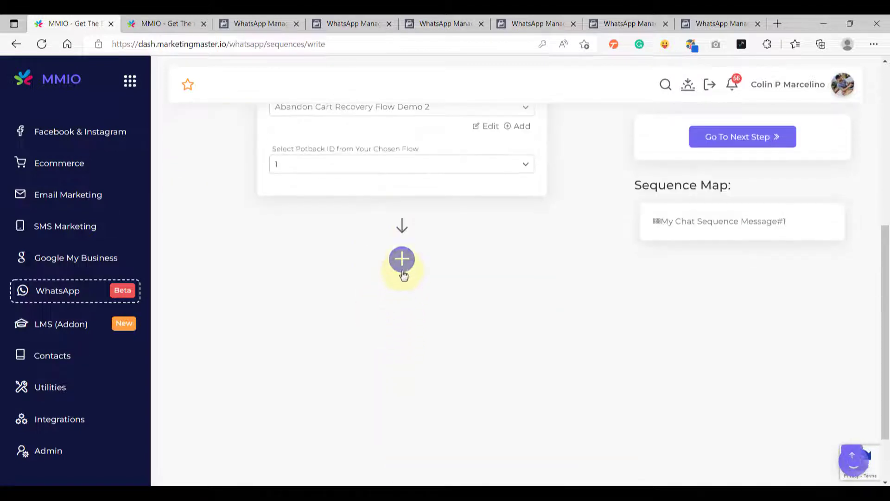
click(401, 265)
scroll(392, 287, down, 3)
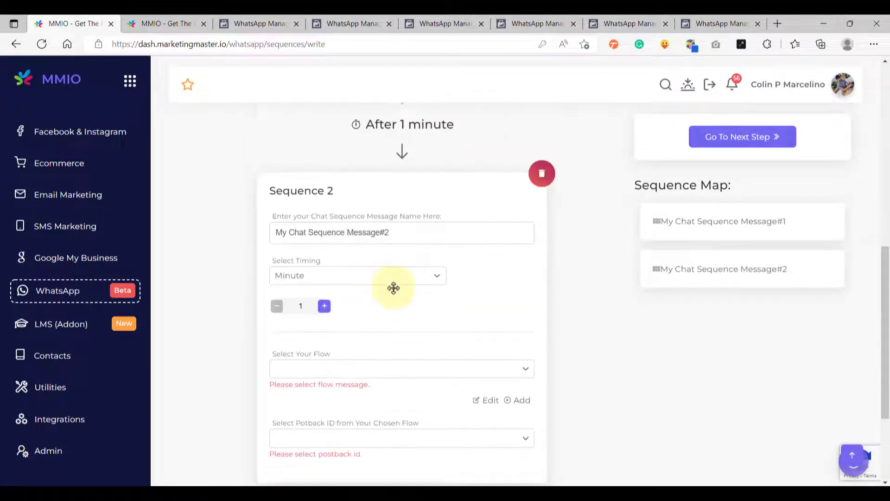
scroll(398, 284, up, 3)
scroll(401, 257, down, 5)
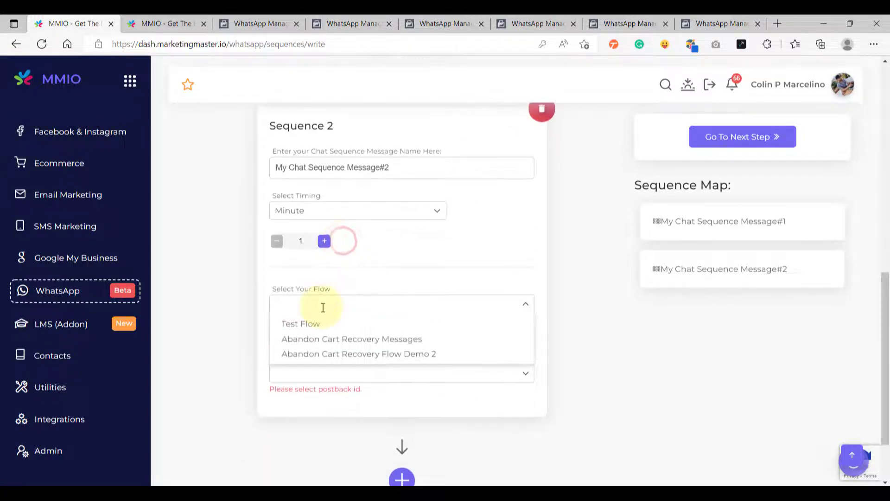
click(378, 357)
scroll(368, 348, down, 2)
click(362, 297)
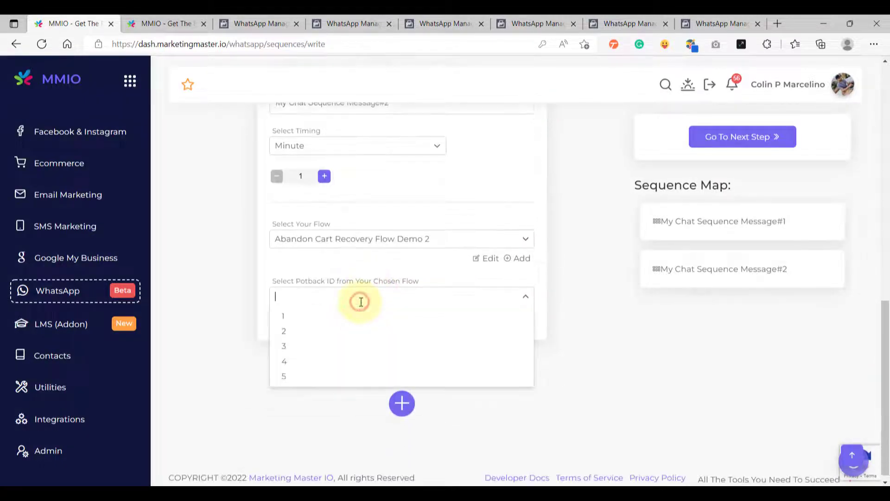
click(341, 331)
scroll(355, 303, up, 8)
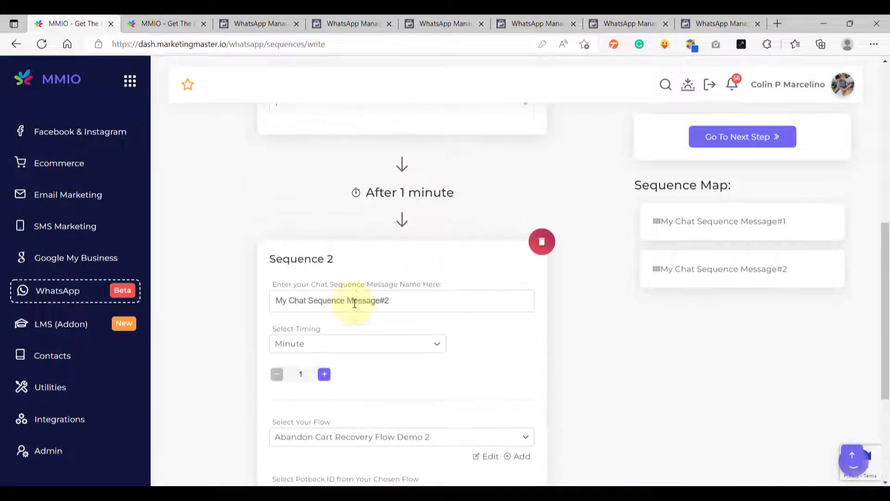
scroll(354, 303, down, 7)
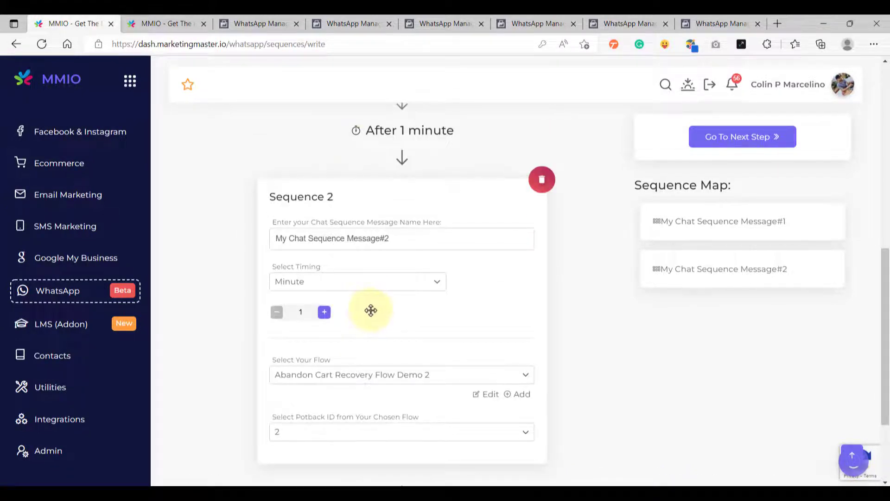
Add a third message to the sequence below Sequence 2
scroll(371, 310, down, 3)
click(400, 396)
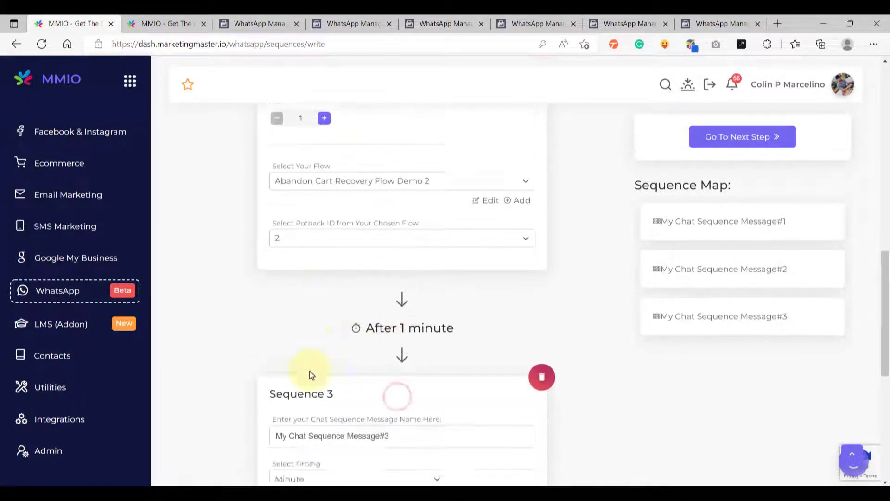
scroll(354, 232, down, 4)
scroll(250, 235, down, 3)
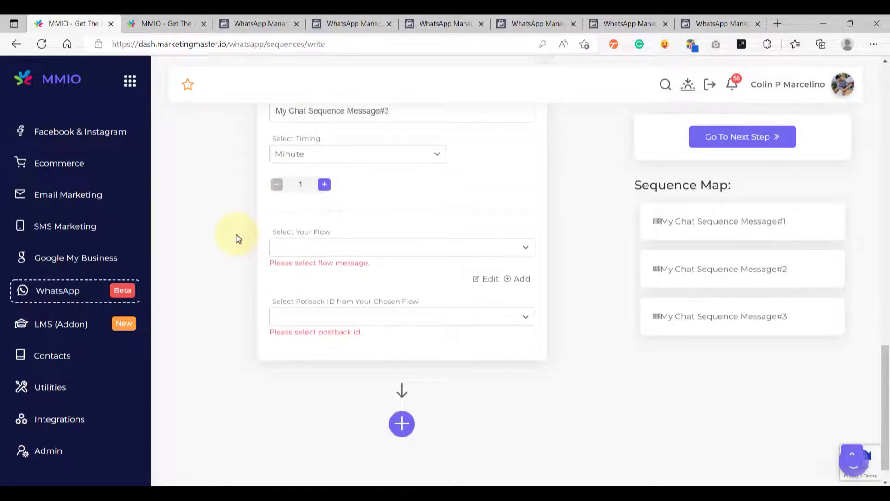
Assign the flow Abandon Cart Recovery Flow Demo 2 and postback ID 3 to Sequence 3
scroll(237, 238, up, 1)
scroll(236, 237, down, 1)
click(313, 241)
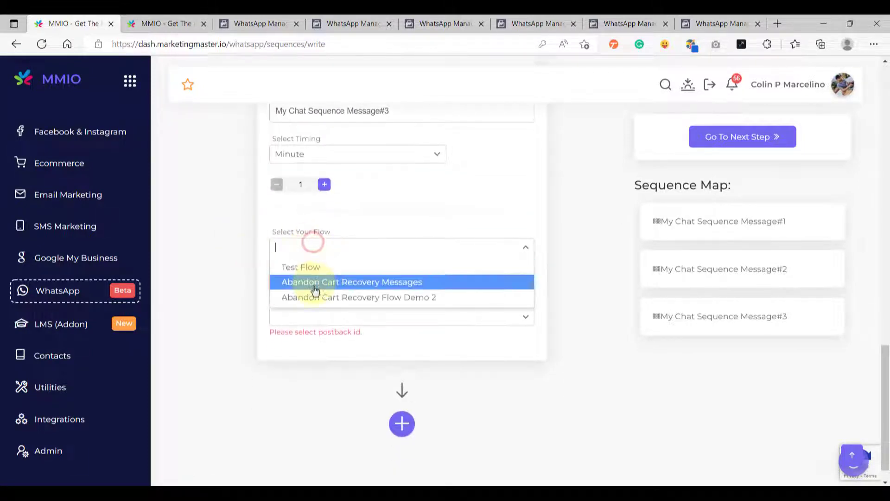
click(315, 297)
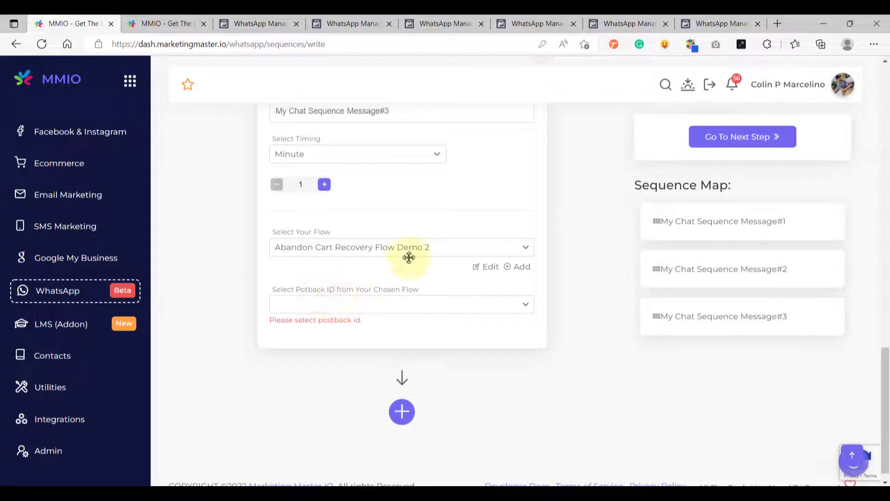
click(369, 311)
click(331, 355)
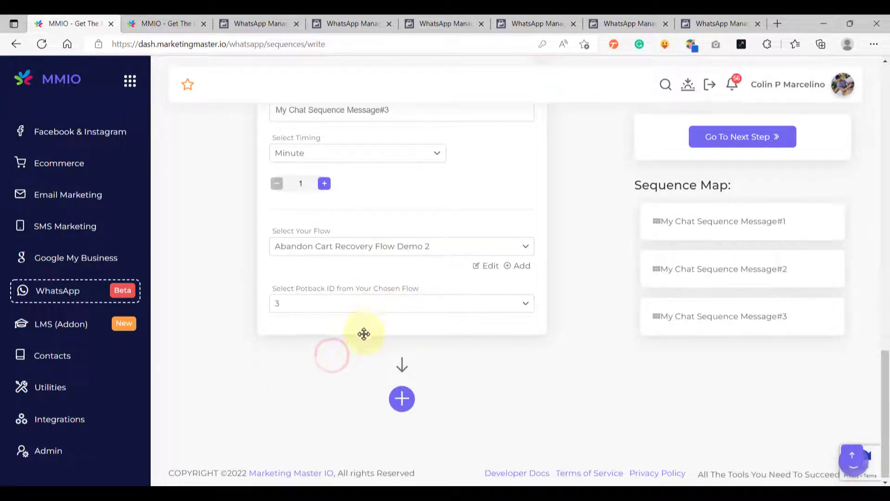
Add a fourth sequence message using Abandon Cart Recovery Flow Demo 2 with postback ID 4
click(400, 398)
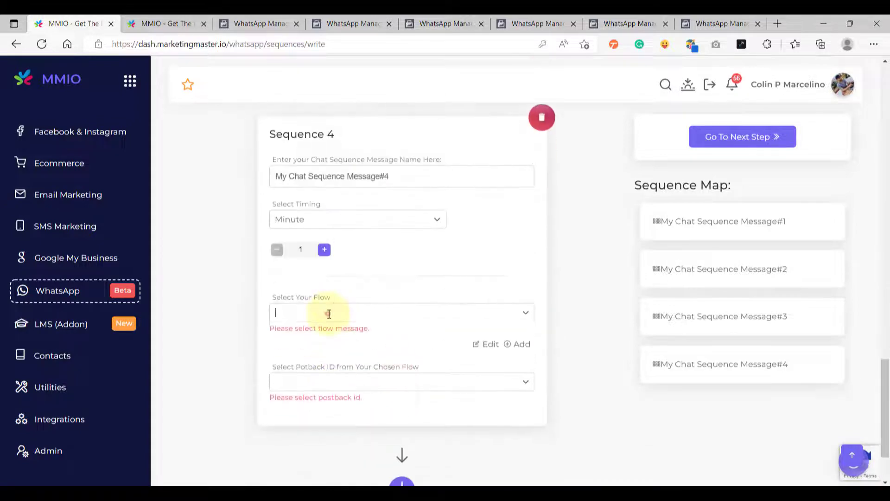
click(328, 314)
click(337, 362)
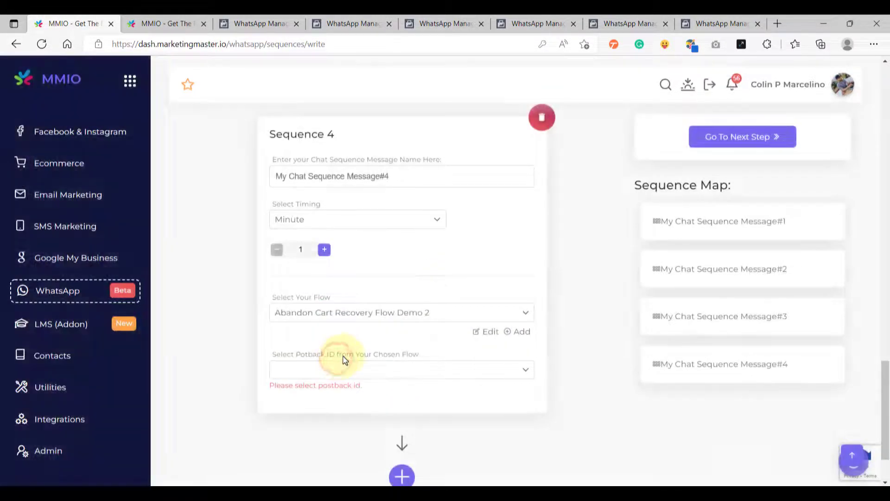
scroll(343, 360, down, 2)
click(338, 291)
click(323, 356)
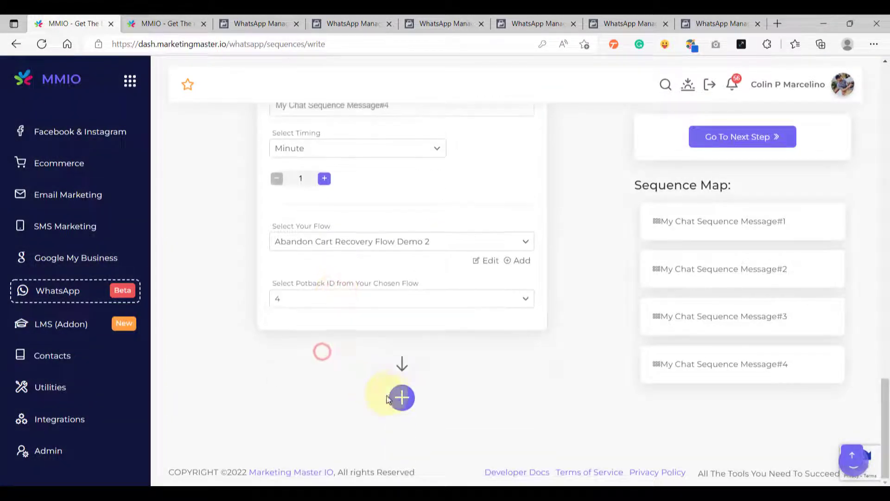
Add a fifth sequence message using Abandon Cart Recovery Flow Demo 2 with postback ID 5
click(389, 399)
click(341, 222)
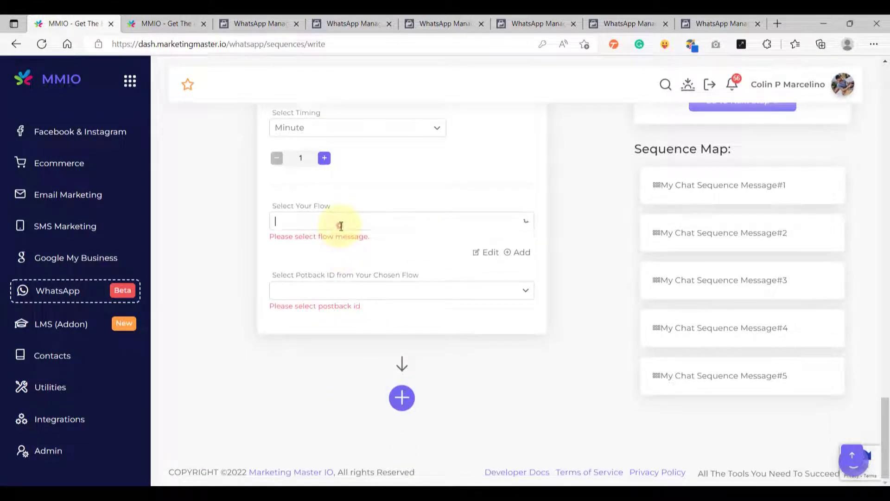
click(335, 273)
click(345, 290)
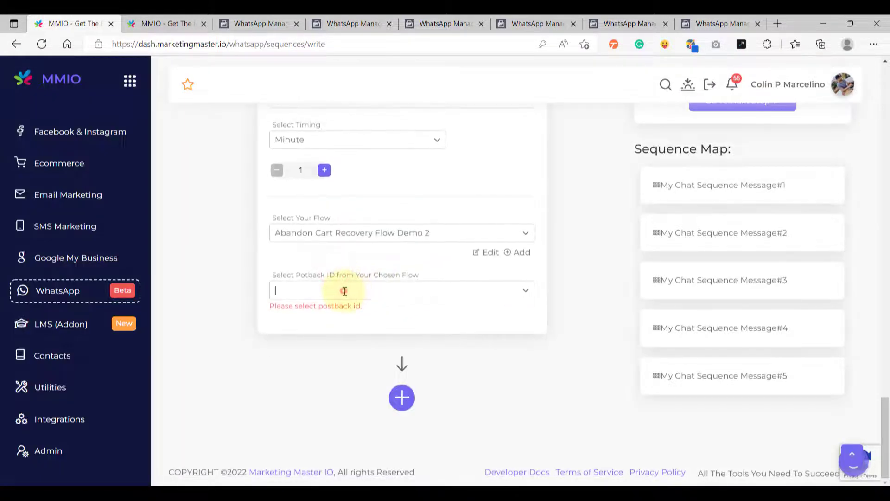
click(304, 370)
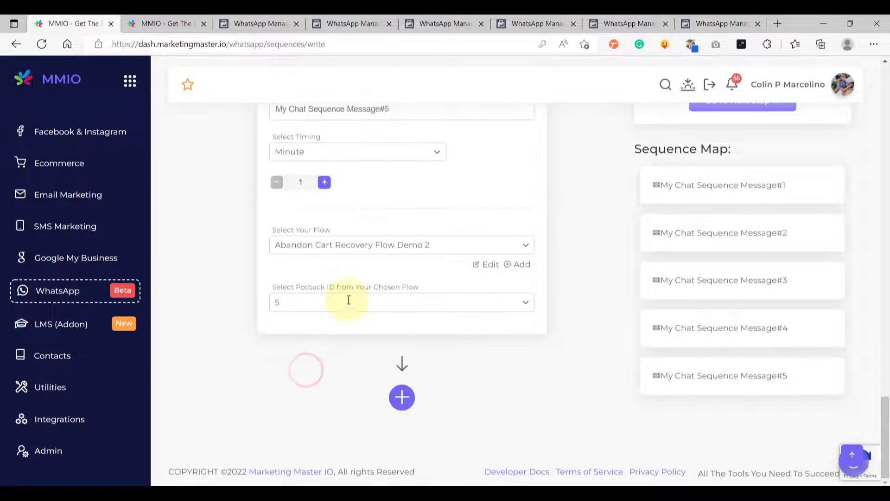
Review the timing, flow and postback ID of every message from Sequence 1 through Sequence 5
scroll(348, 300, up, 20)
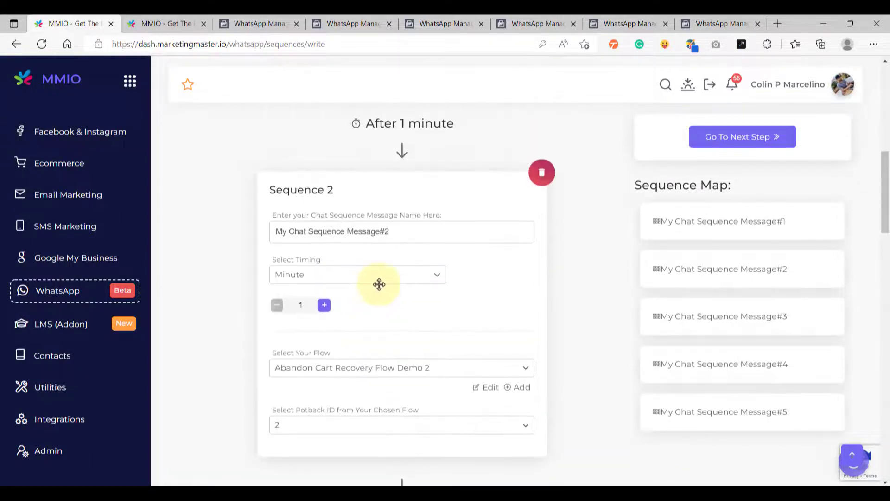
scroll(379, 284, up, 5)
scroll(375, 280, up, 6)
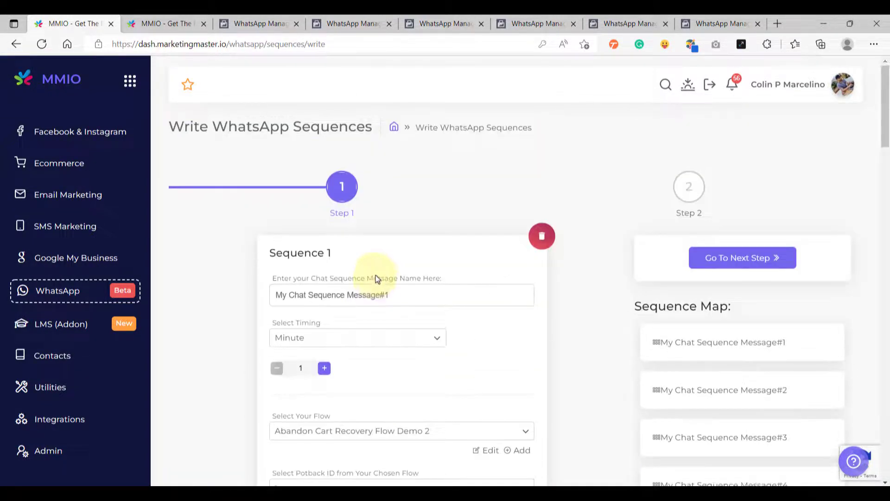
scroll(376, 284, down, 3)
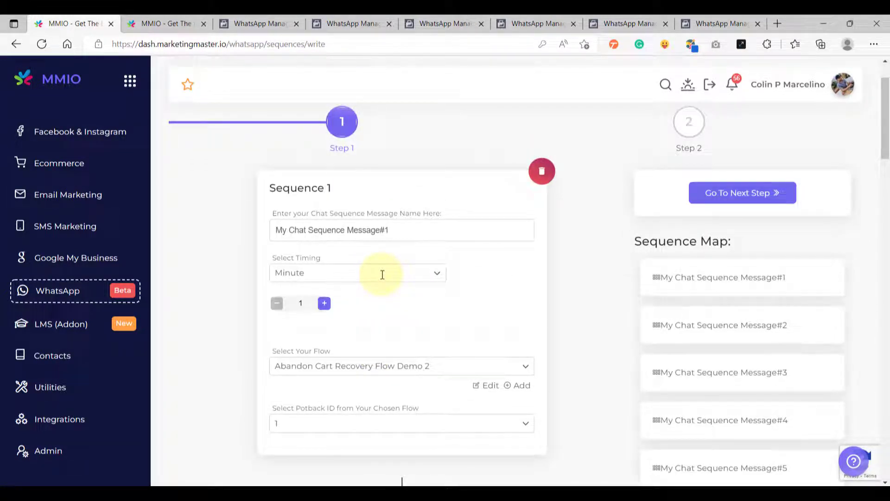
scroll(395, 276, down, 6)
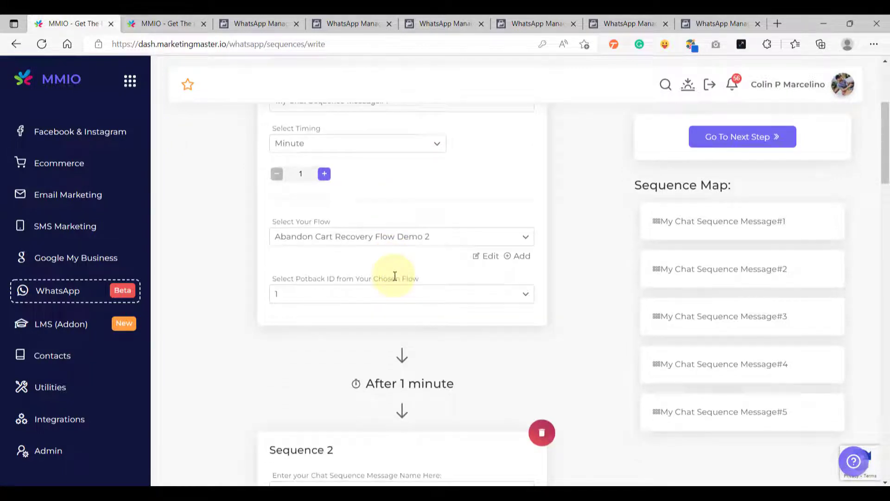
scroll(395, 278, up, 3)
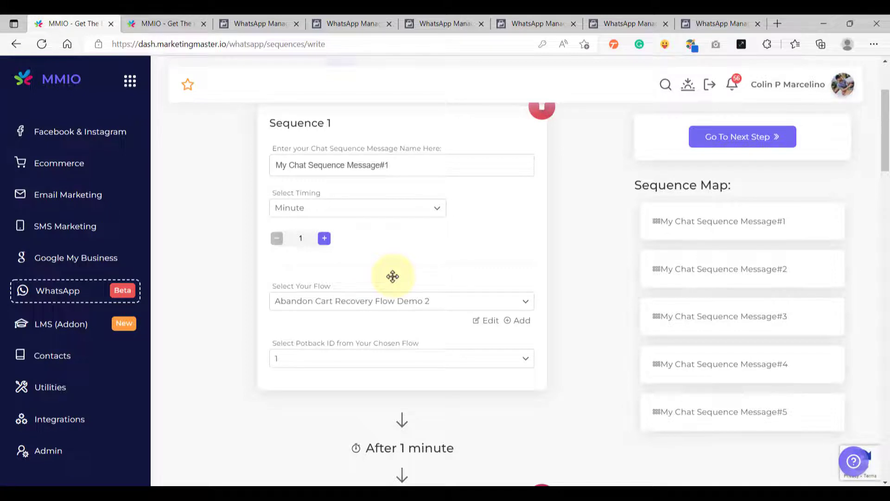
scroll(393, 276, down, 10)
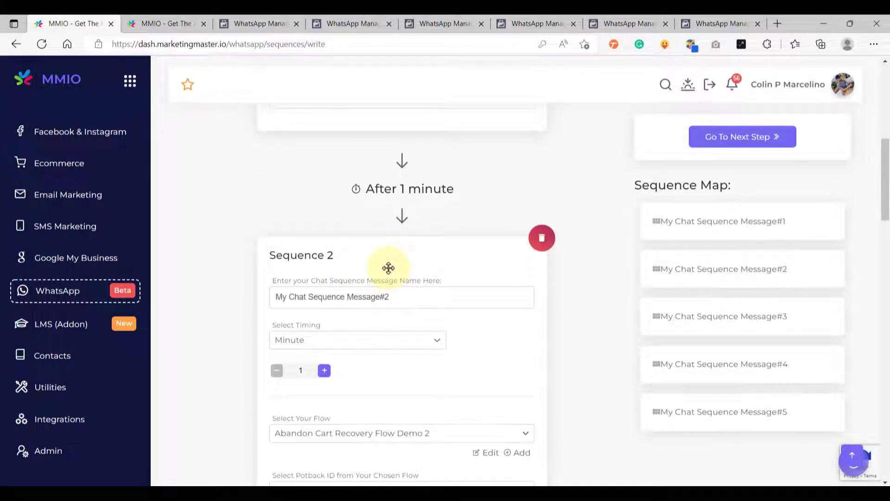
scroll(390, 268, down, 17)
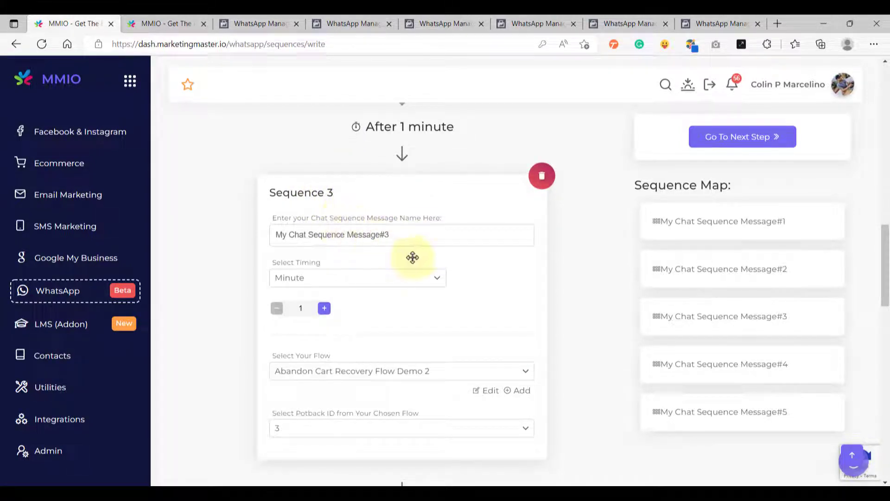
scroll(408, 252, down, 14)
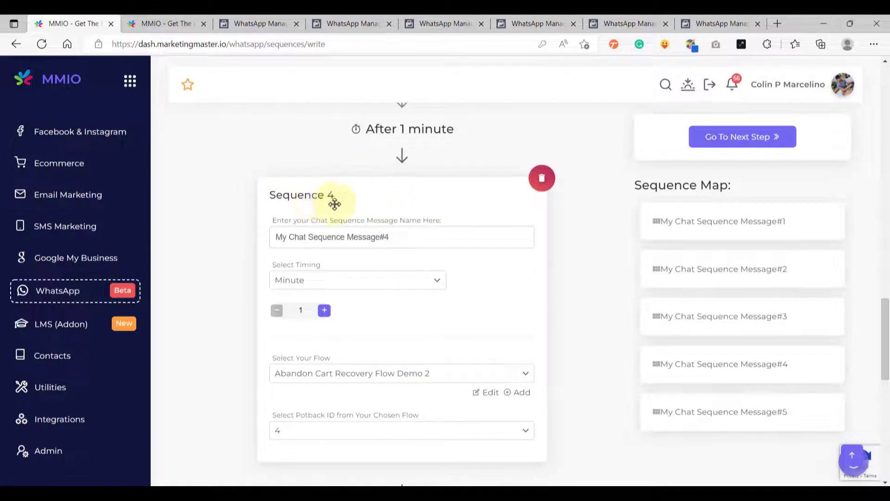
scroll(379, 232, down, 14)
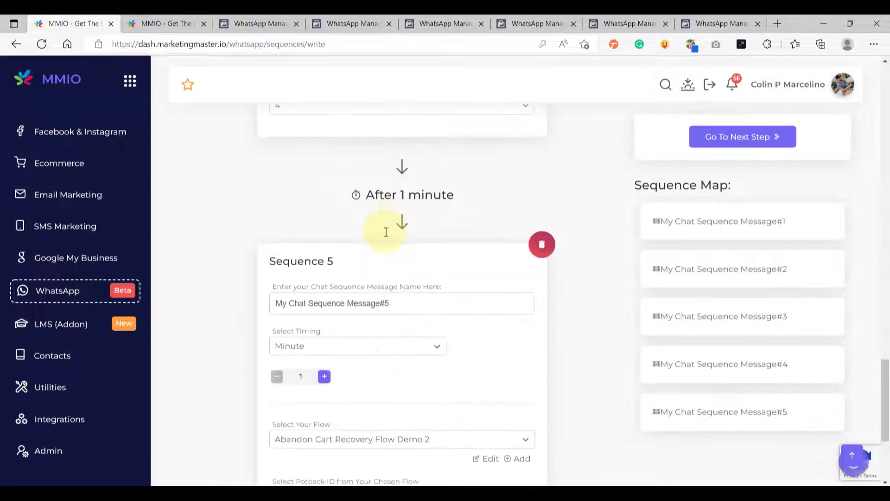
scroll(389, 228, up, 3)
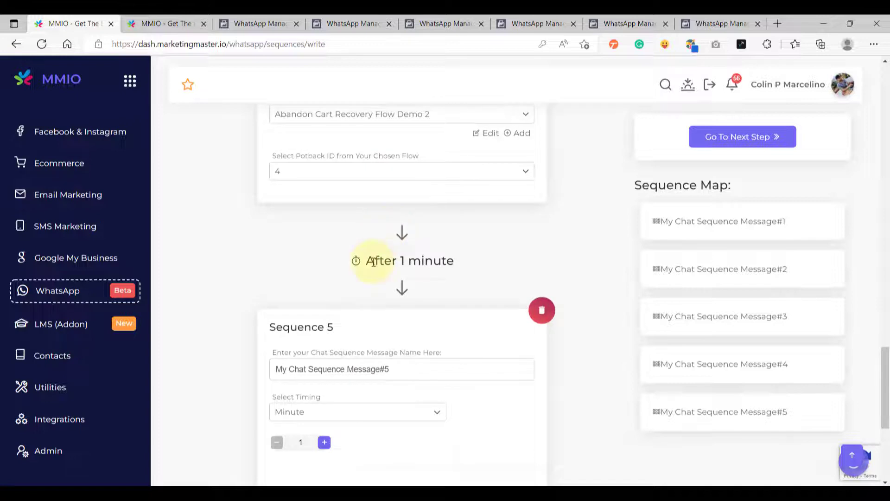
scroll(359, 259, down, 3)
scroll(362, 260, down, 2)
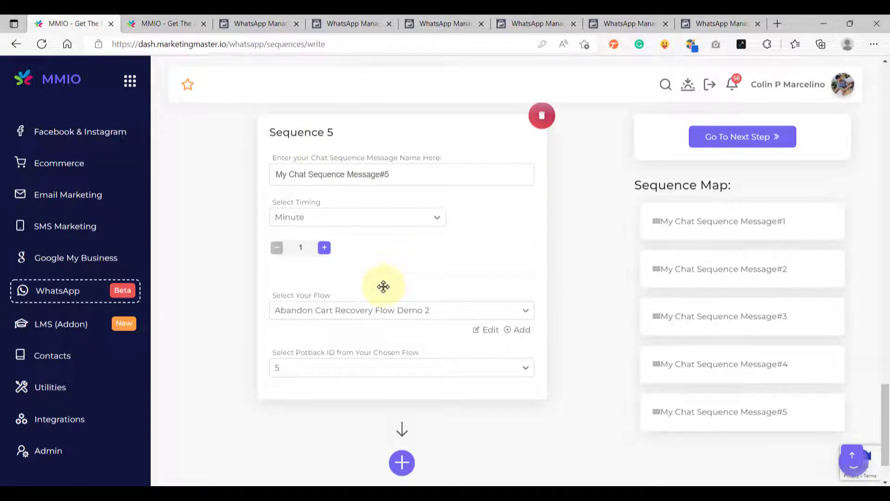
scroll(383, 286, up, 2)
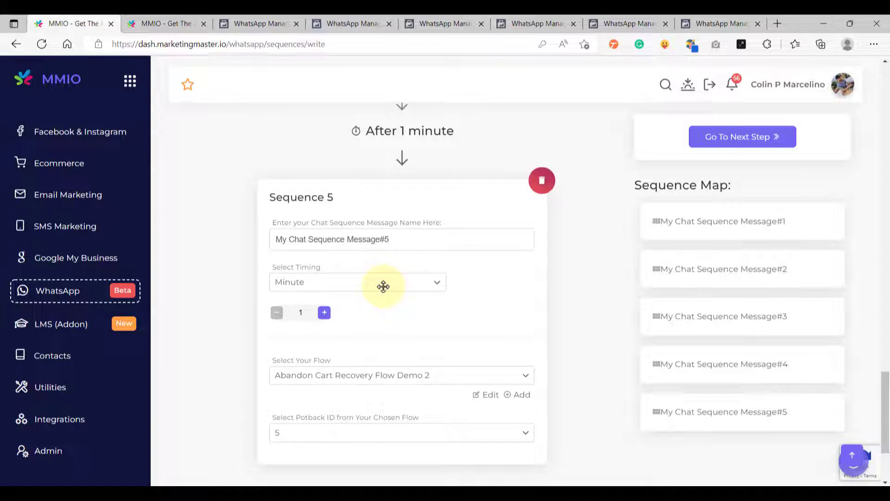
Return to Sequence 1 and examine the delays between consecutive messages down to Sequence 5
scroll(383, 286, up, 20)
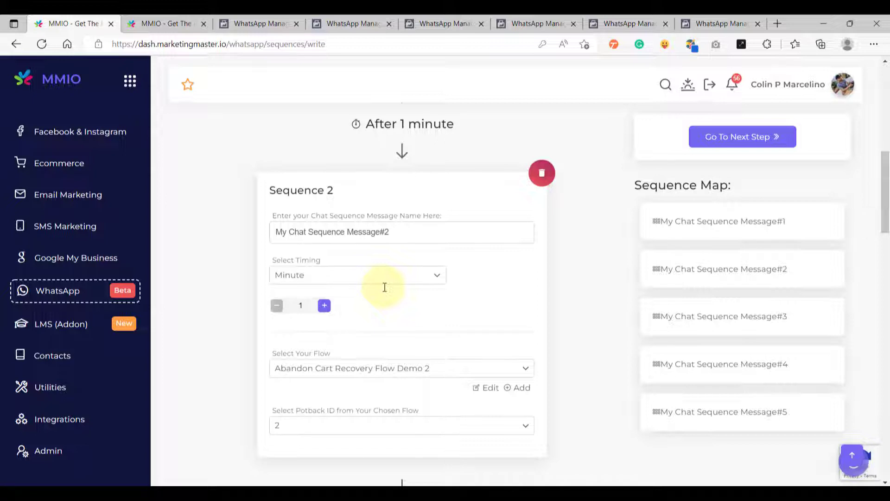
scroll(385, 287, up, 8)
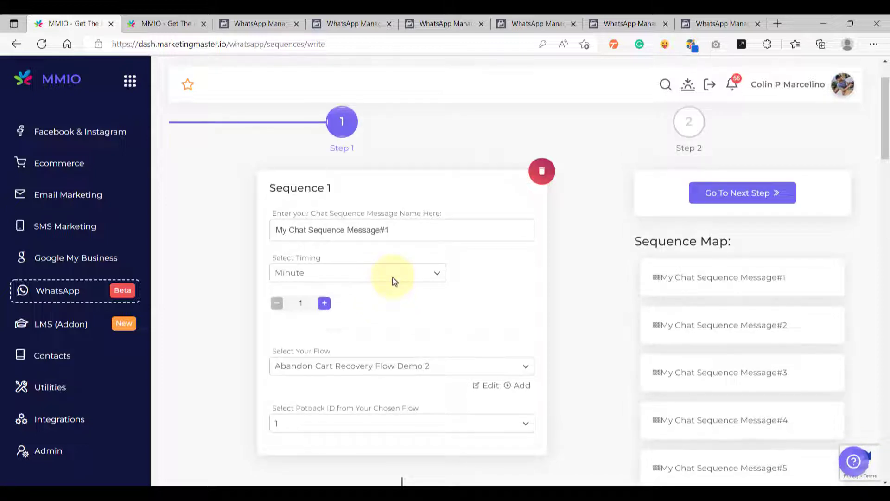
scroll(394, 280, down, 5)
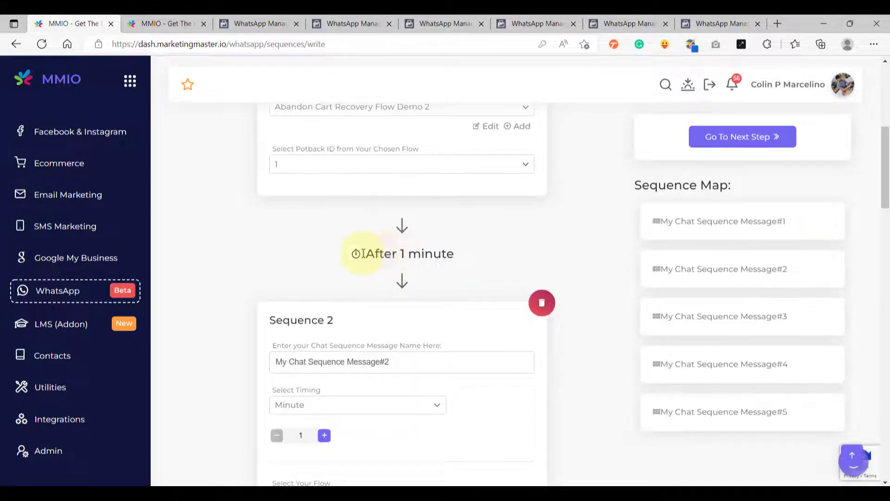
click(361, 254)
scroll(388, 264, down, 3)
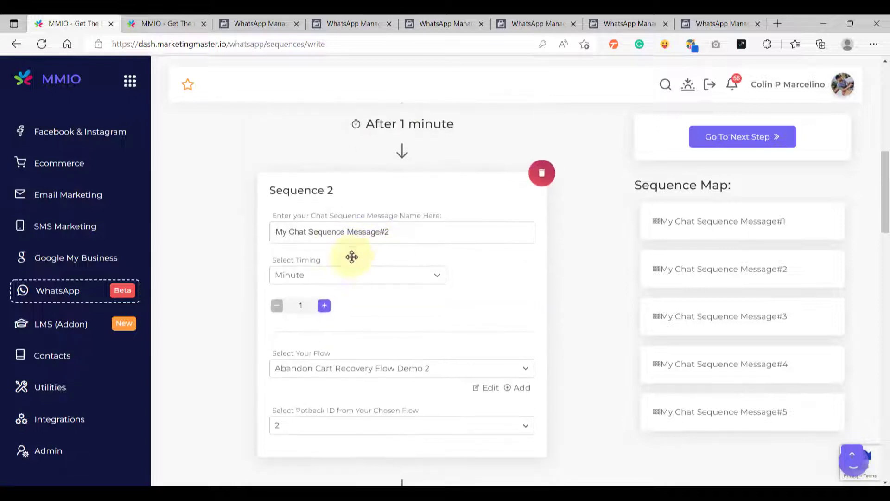
scroll(427, 222, up, 7)
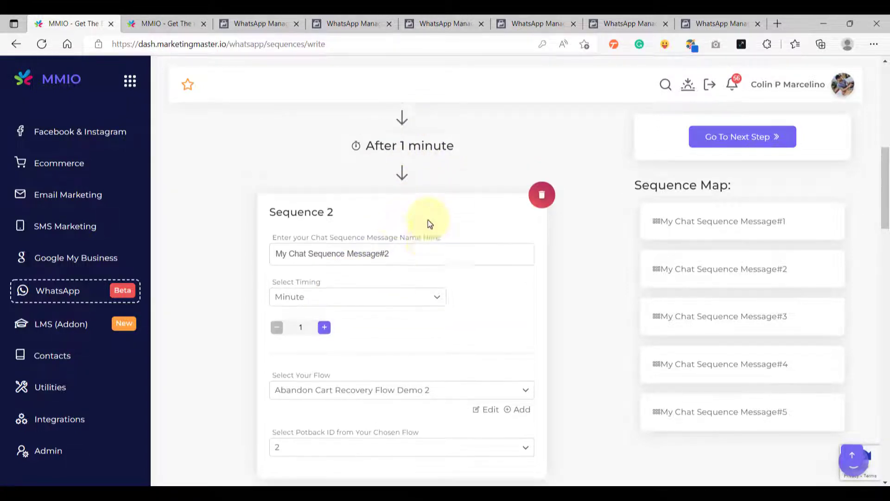
scroll(413, 208, up, 2)
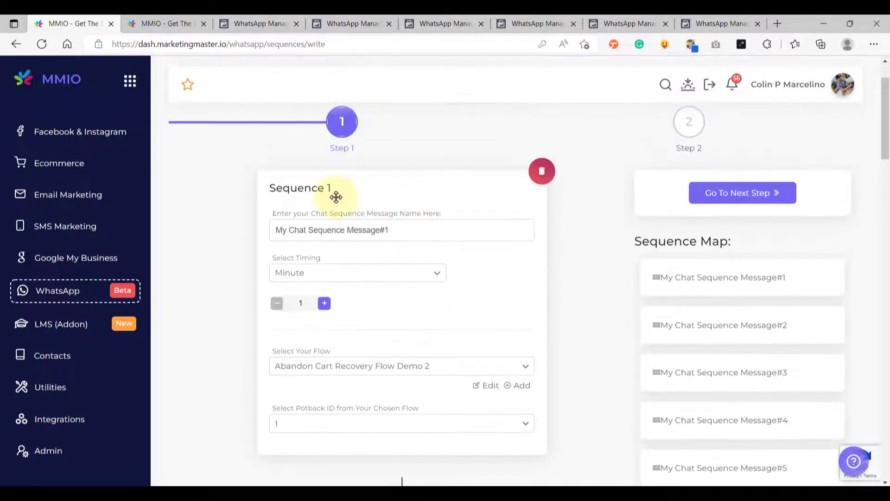
scroll(371, 208, down, 5)
scroll(397, 217, down, 3)
scroll(414, 231, down, 4)
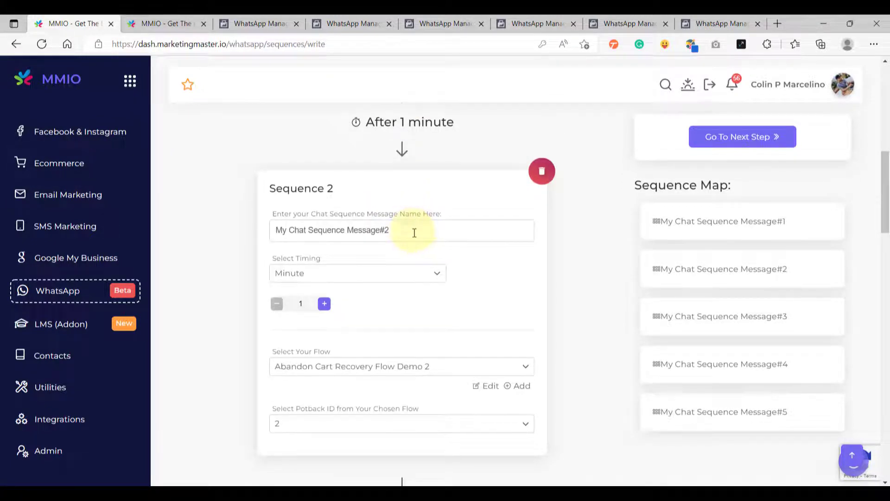
scroll(414, 232, down, 4)
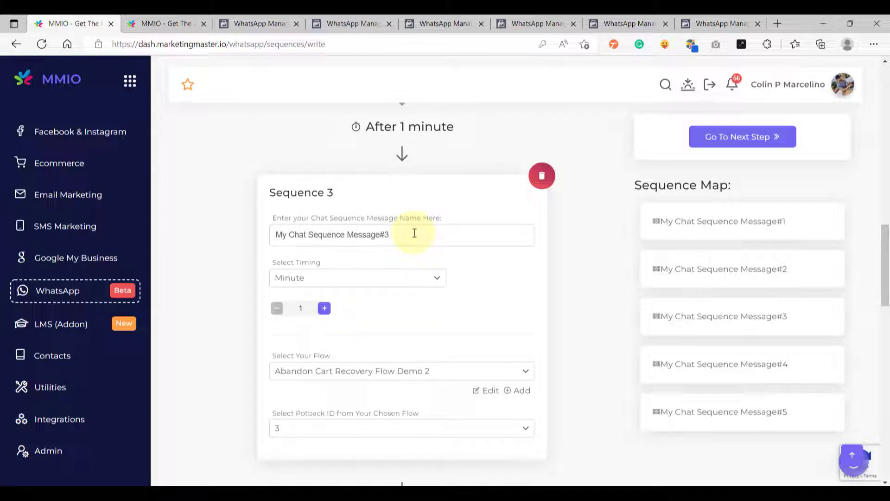
scroll(410, 238, up, 4)
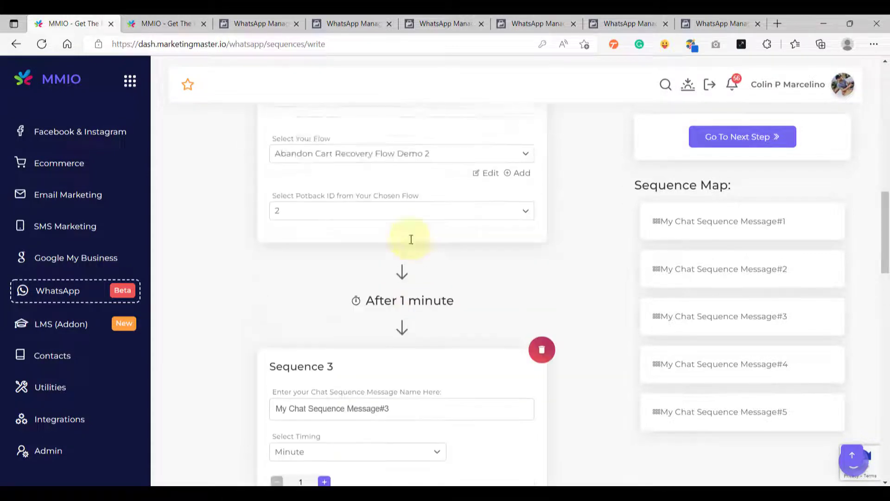
scroll(401, 245, down, 4)
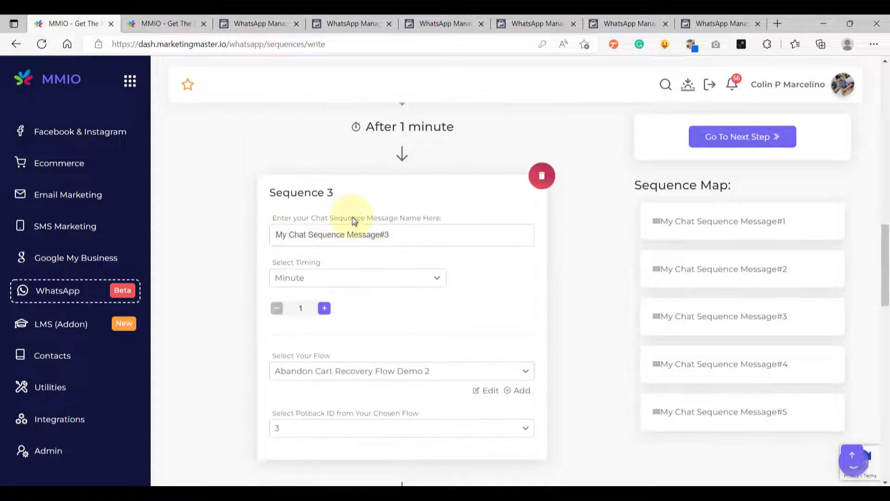
scroll(355, 219, down, 2)
scroll(364, 224, up, 2)
scroll(391, 250, down, 5)
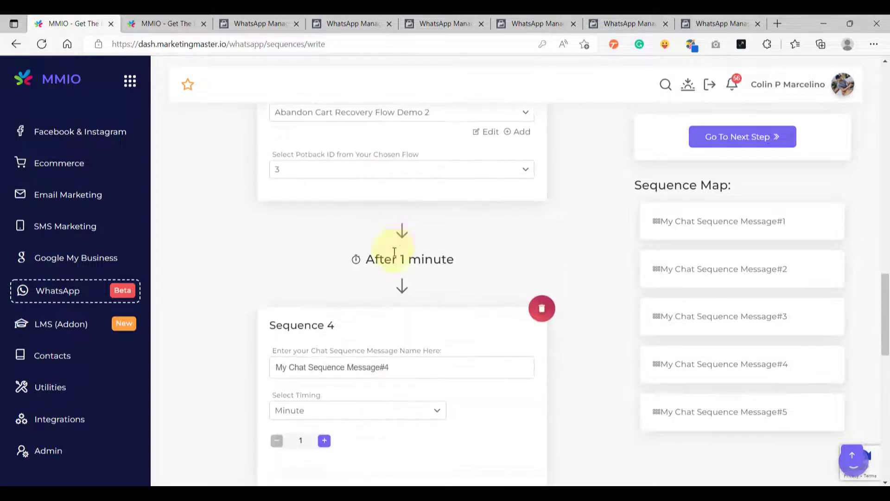
scroll(394, 252, down, 3)
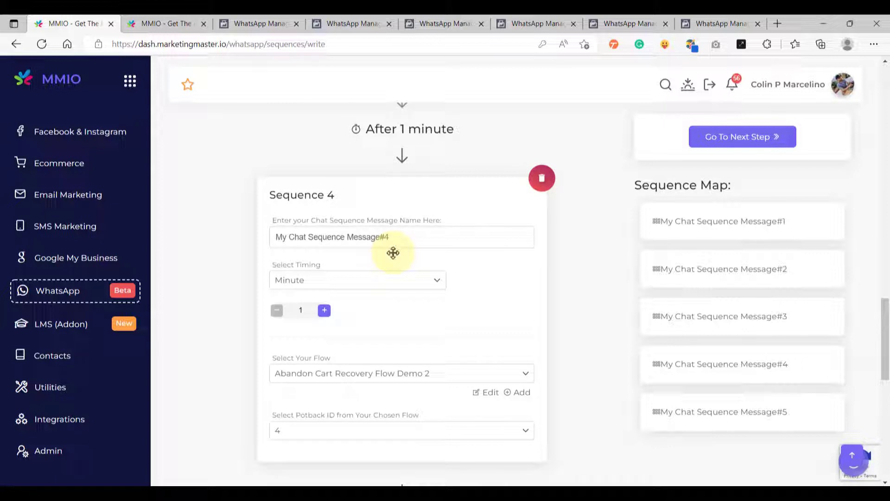
scroll(393, 253, down, 8)
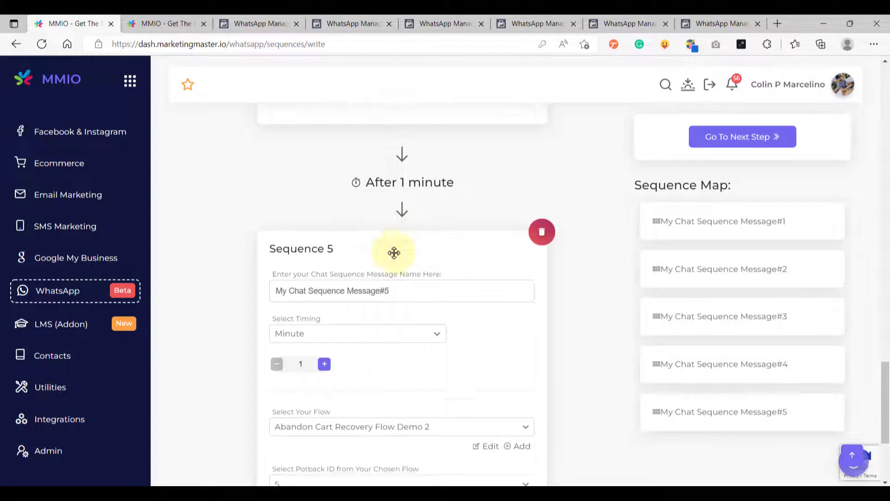
scroll(394, 252, down, 1)
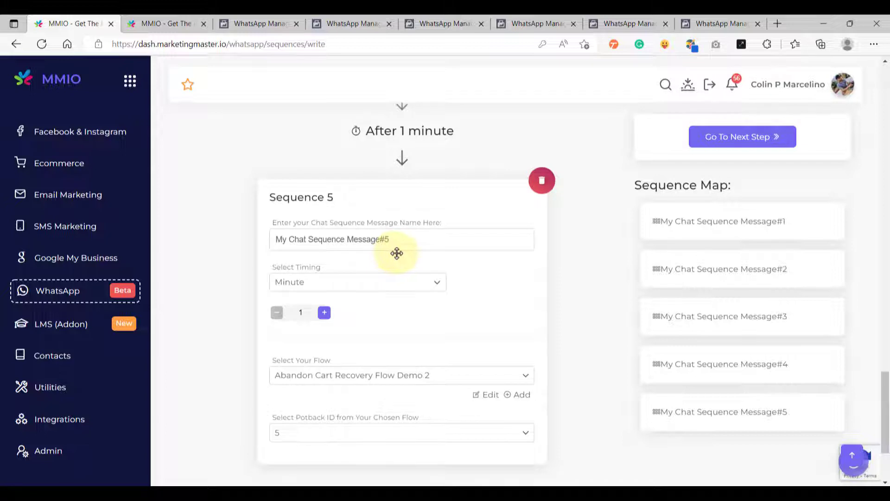
Recheck each sequence message's delay and postback ID, going from Sequence 5 up to Sequence 1 and back down
scroll(396, 253, down, 3)
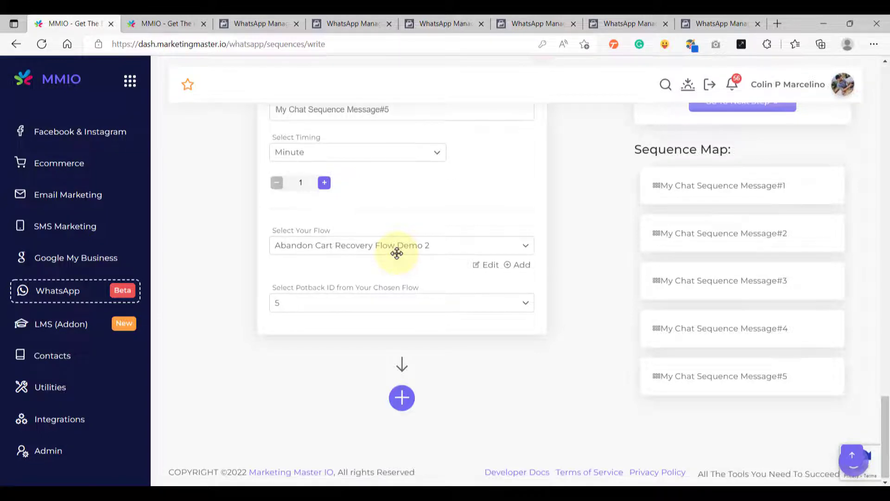
scroll(398, 252, up, 6)
scroll(438, 258, up, 10)
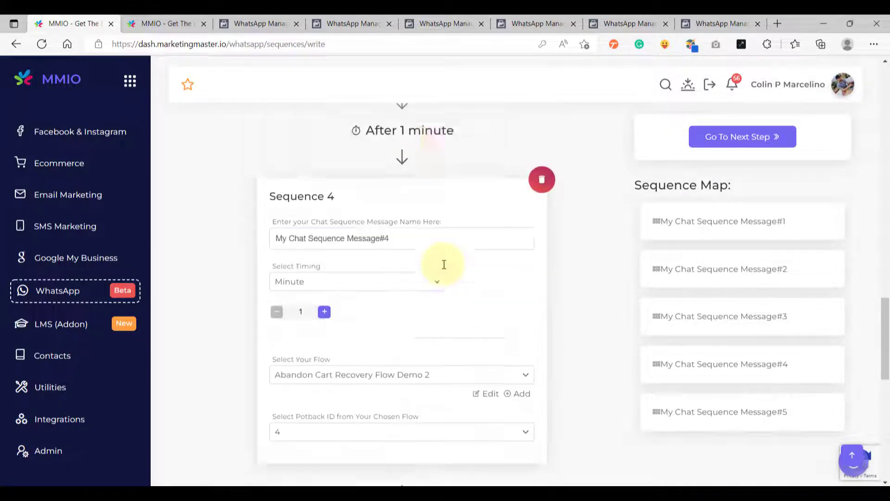
scroll(444, 264, up, 15)
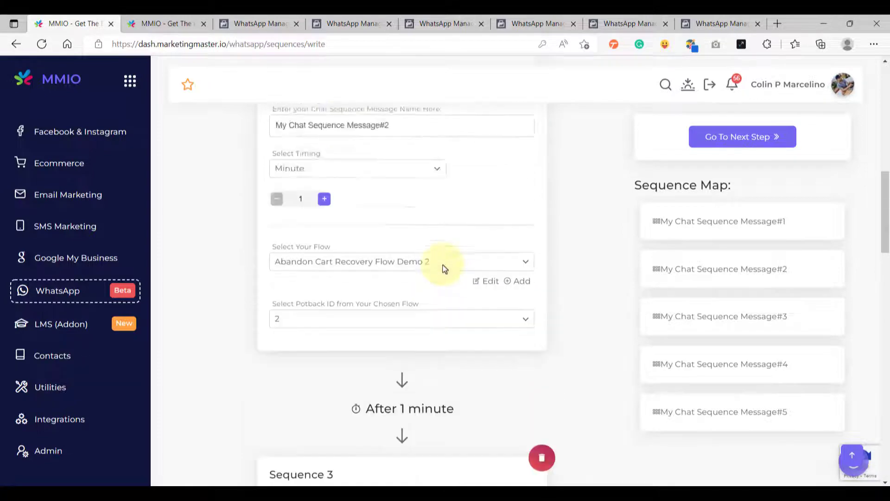
scroll(445, 266, up, 6)
scroll(441, 264, down, 5)
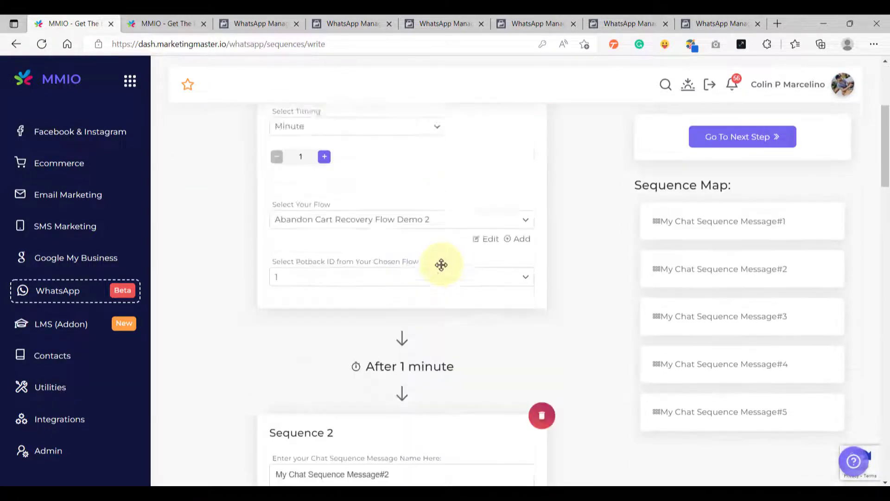
scroll(426, 308, down, 20)
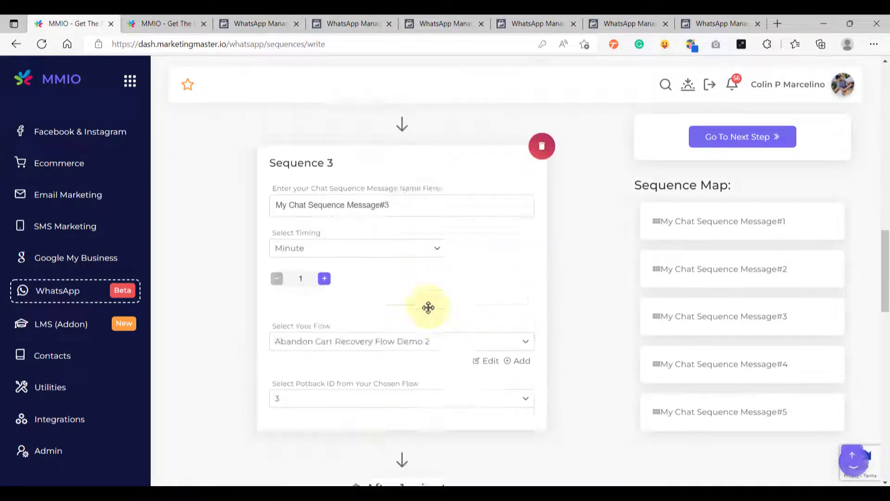
scroll(428, 307, down, 10)
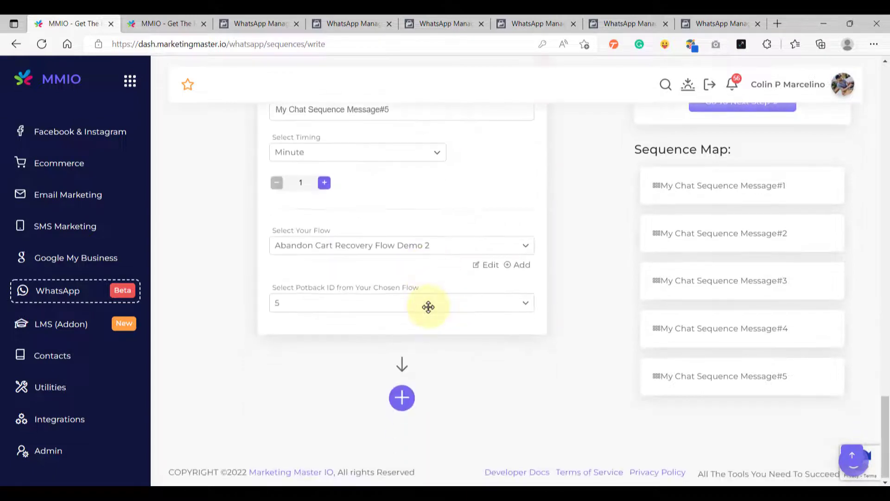
Proceed to the chat sequence settings, name the sequence "WhatsApp Chat Sequence Abandon Cart Recovery Demo 2" and save it
scroll(429, 306, up, 4)
scroll(429, 304, up, 20)
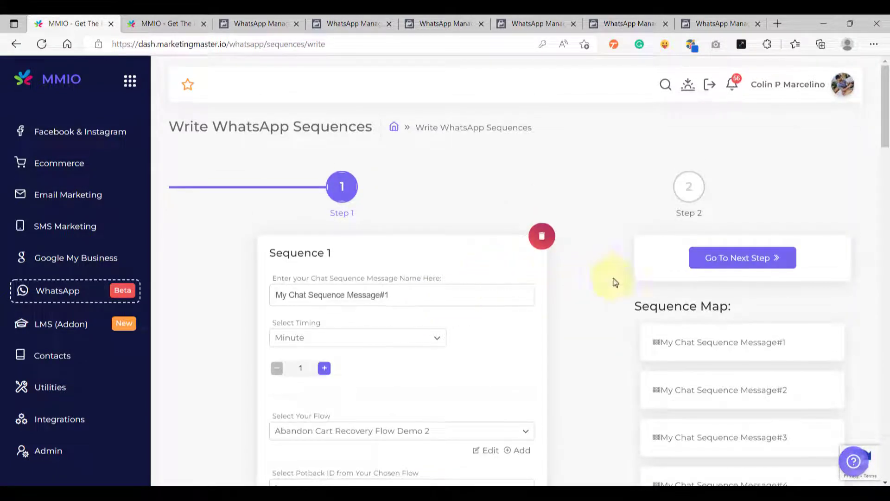
click(741, 268)
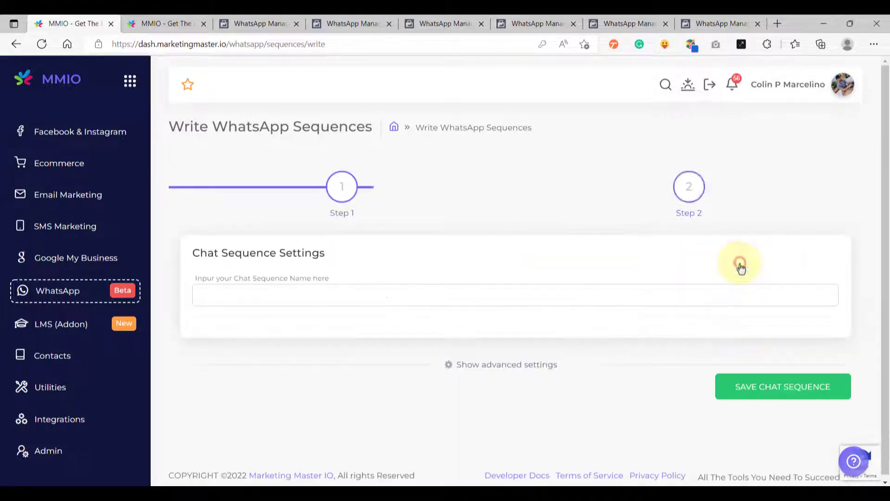
click(258, 294)
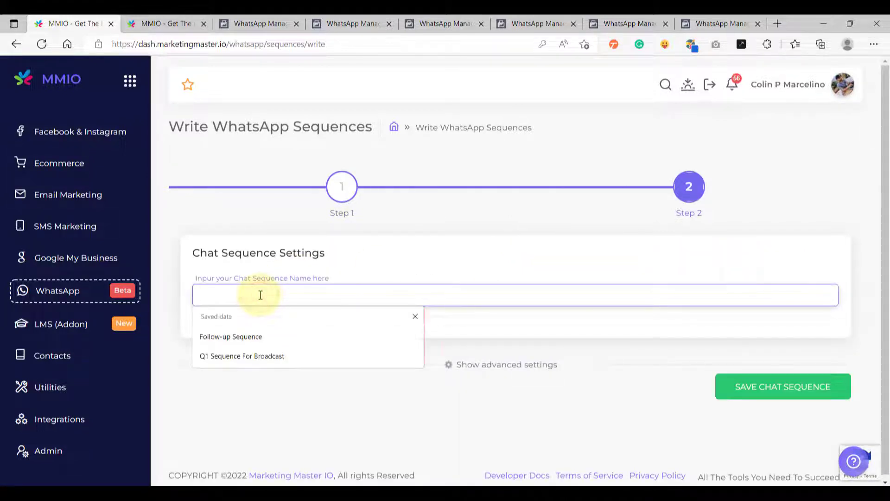
text(WhatsApp Chat Sequence Abandon Cart Recovery Demo 2)
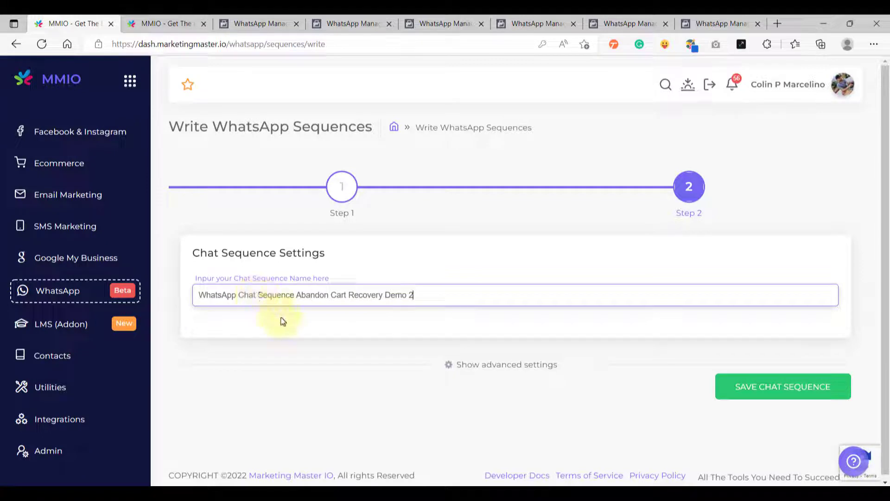
click(780, 392)
click(447, 350)
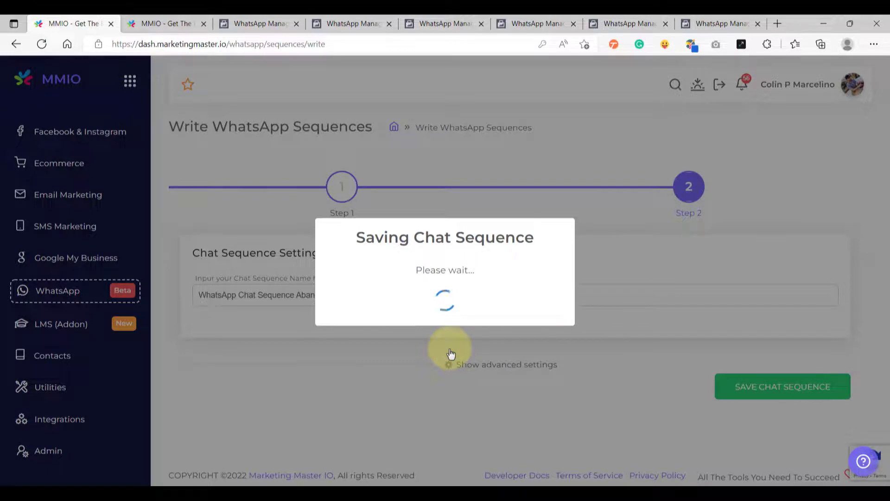
click(445, 335)
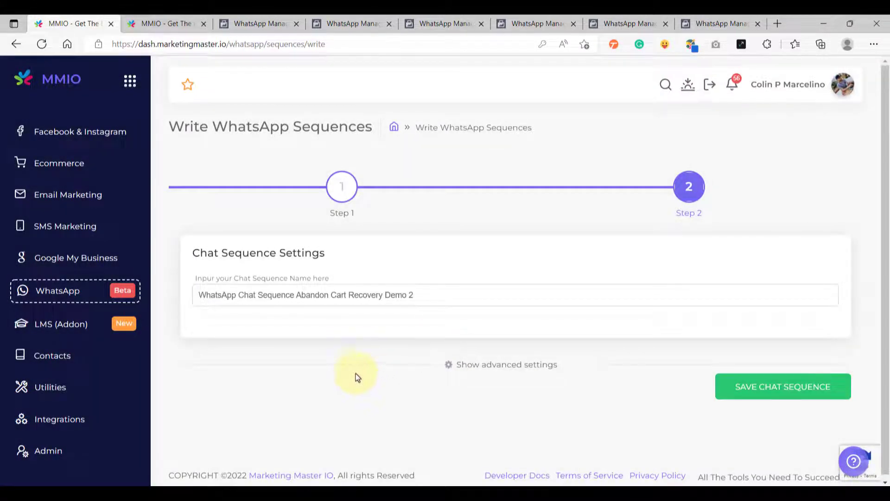
Open the ecommerce shop notifications and select Mock Ecom Store as the store
scroll(140, 317, up, 3)
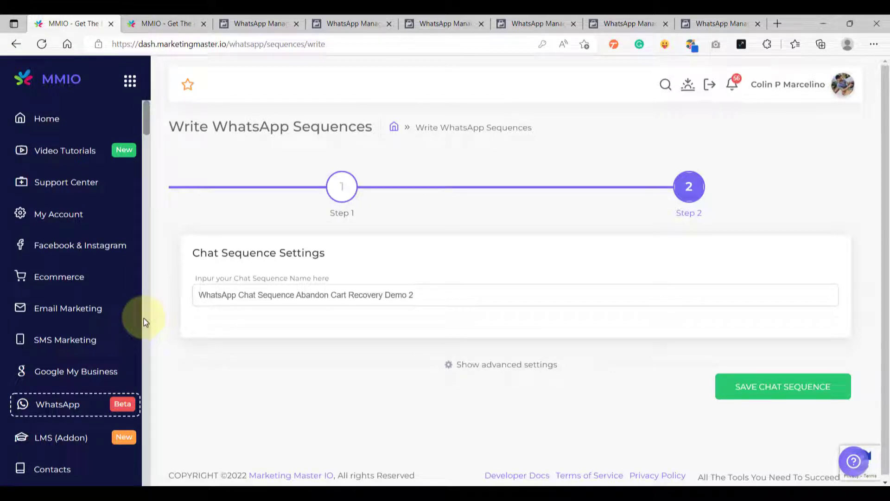
click(69, 278)
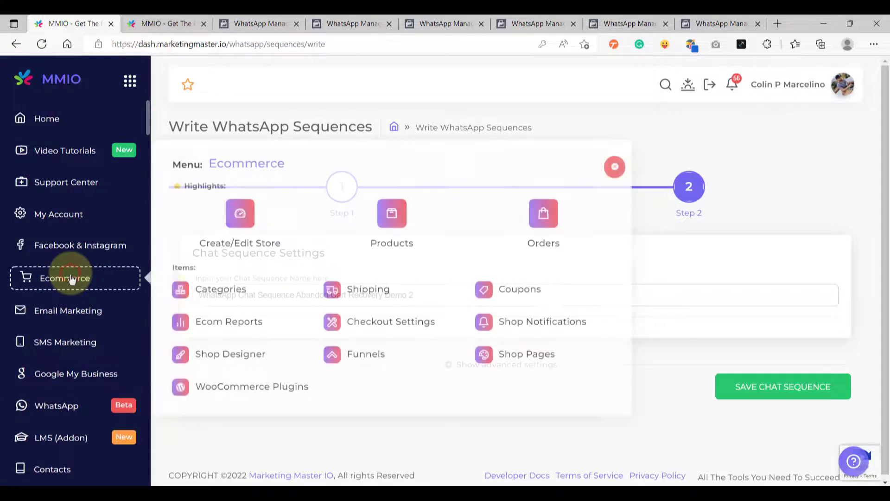
click(548, 328)
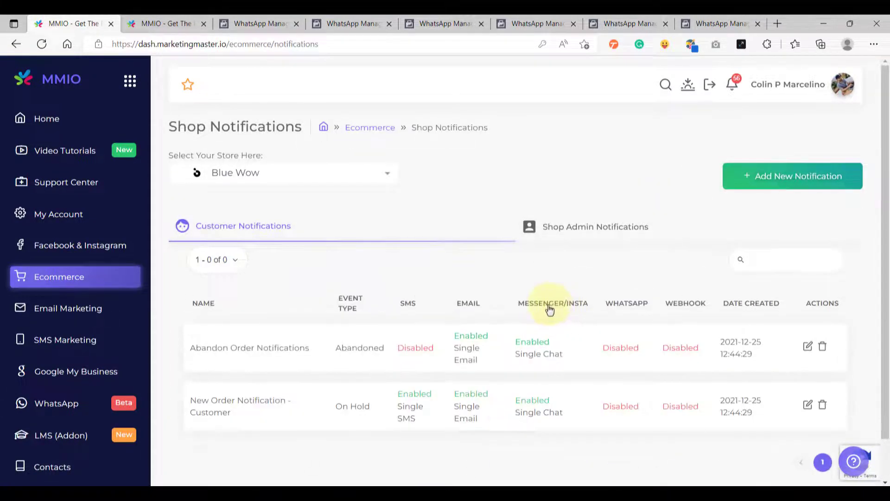
click(331, 171)
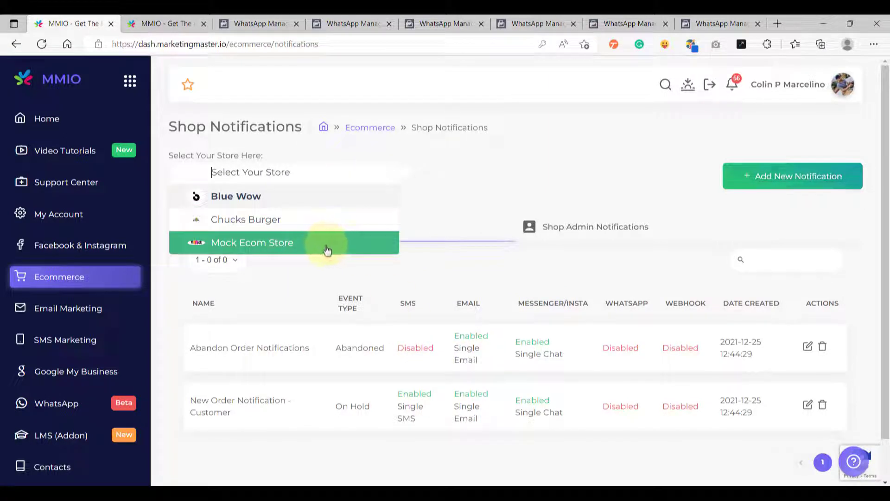
click(301, 243)
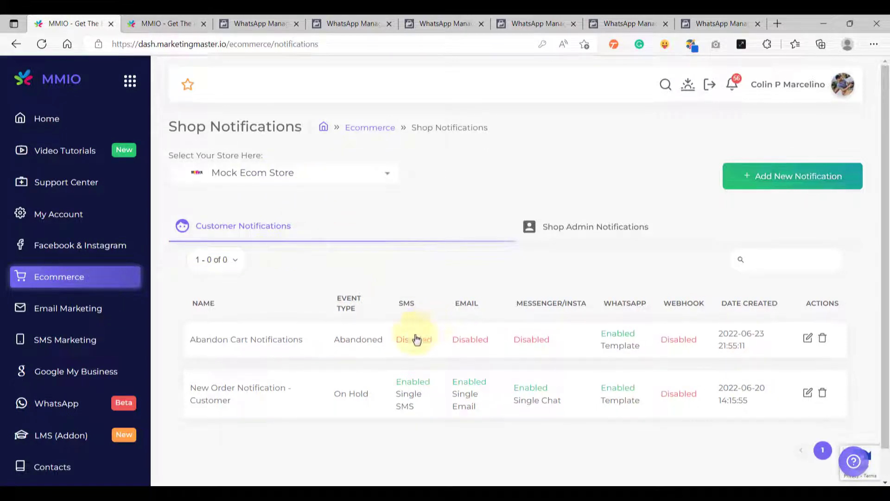
Delete the Abandon Cart Notifications entry with the Abandoned event type from the customer notifications
drag(322, 346, 383, 348)
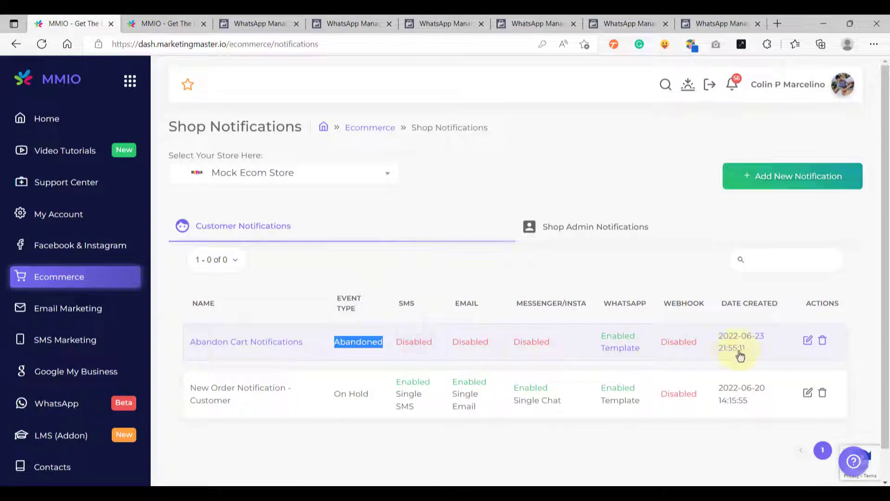
click(822, 343)
click(445, 345)
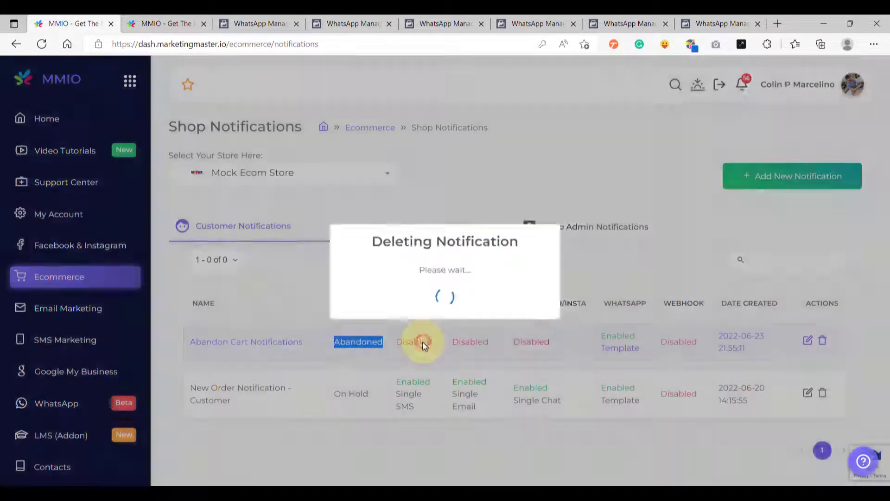
click(444, 336)
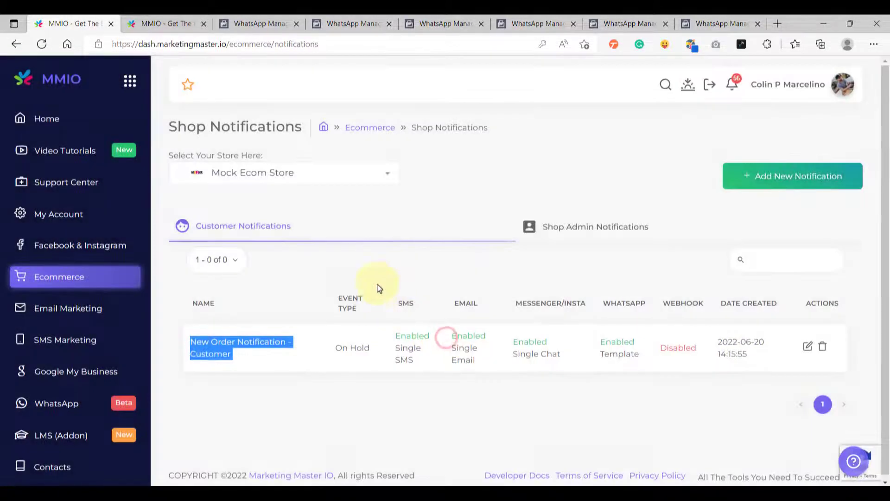
Create a new shop notification named "Abandon Cart Notif WhatsApp Demo" with the event type Abandoned
click(804, 179)
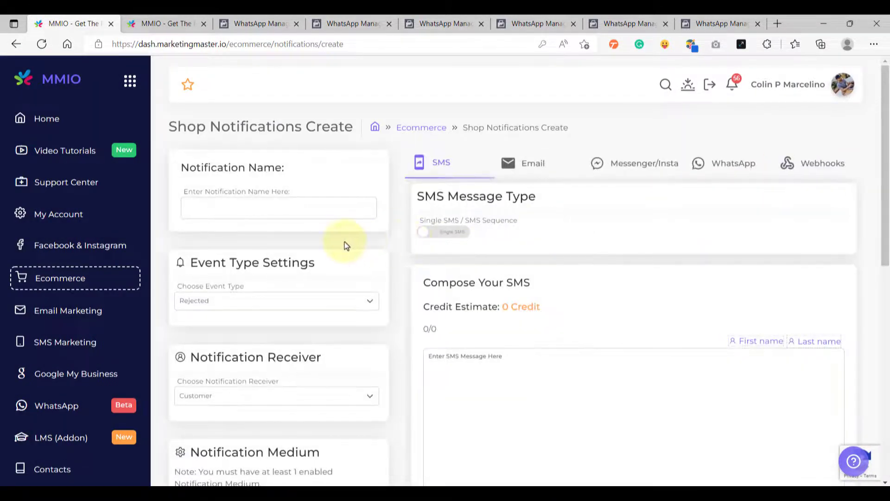
click(302, 207)
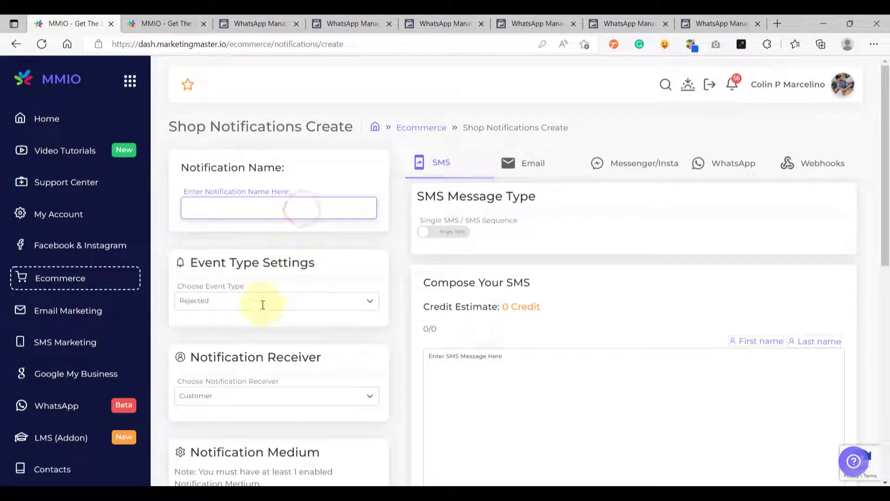
click(245, 298)
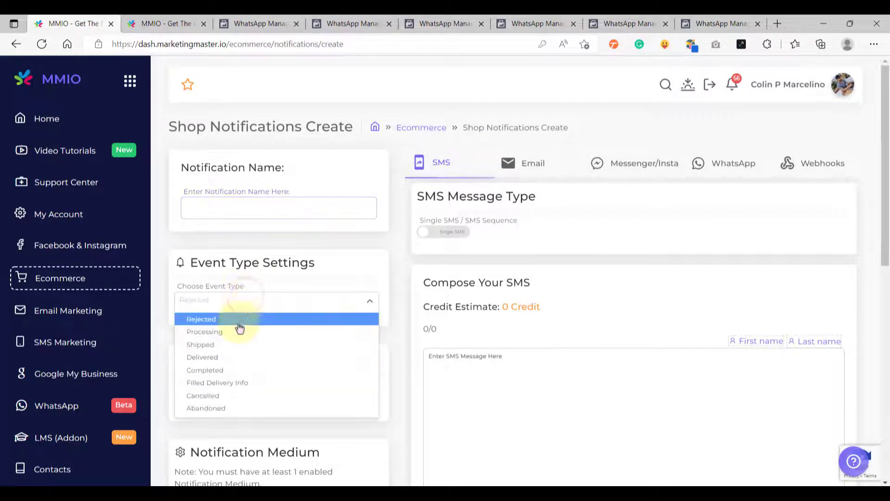
click(221, 409)
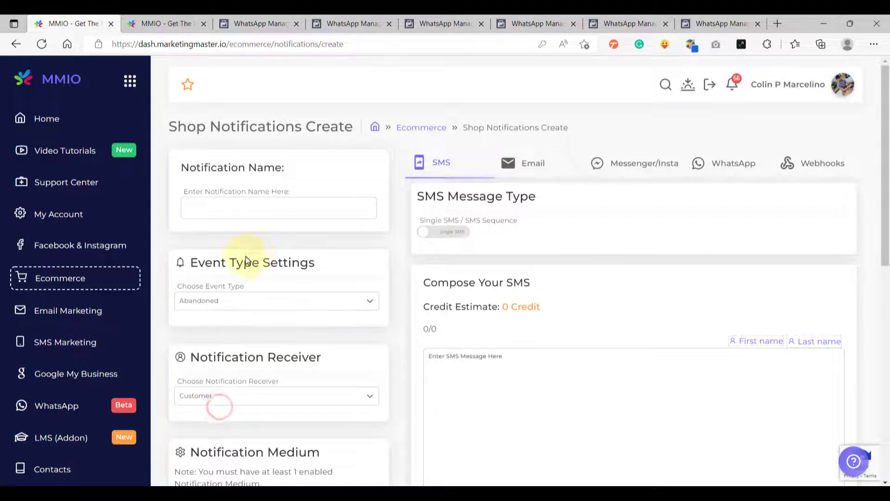
click(243, 209)
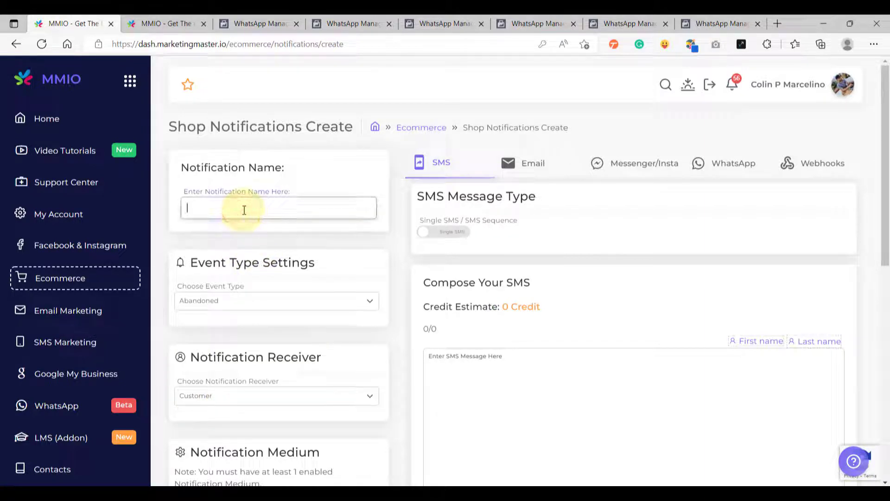
text(A)
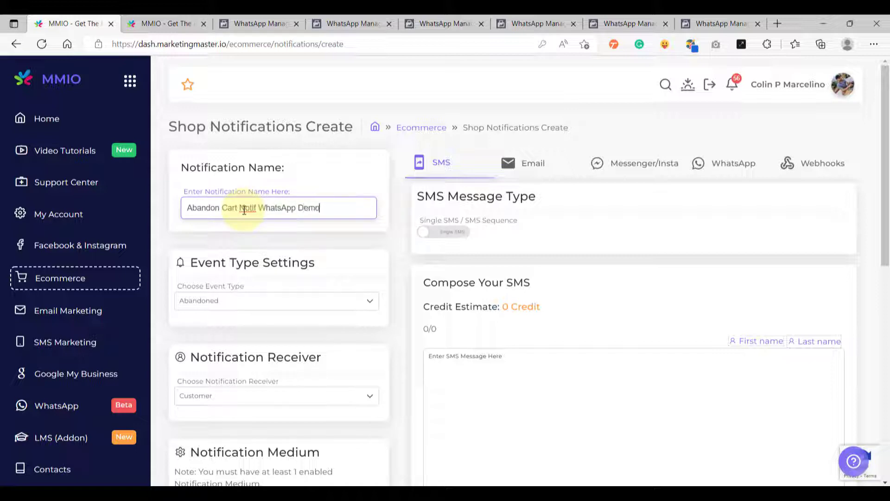
click(244, 237)
Examine the notification receiver options, leaving Customer selected
scroll(262, 265, down, 3)
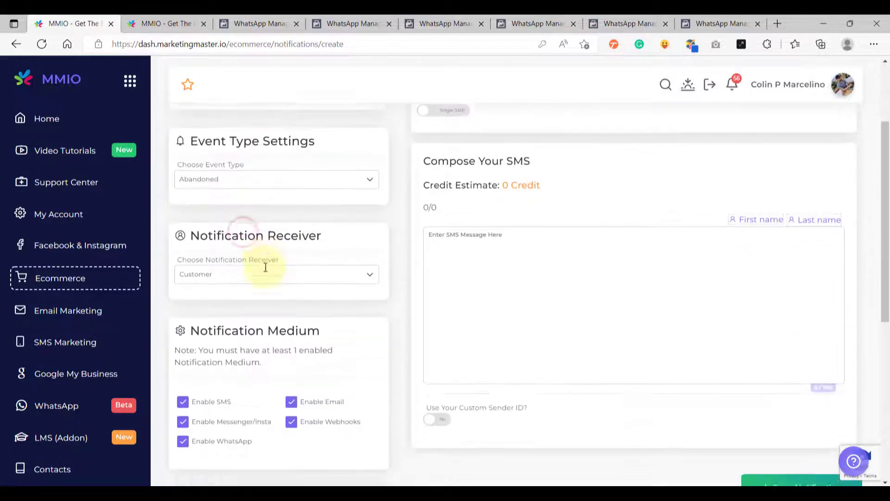
scroll(250, 291, up, 1)
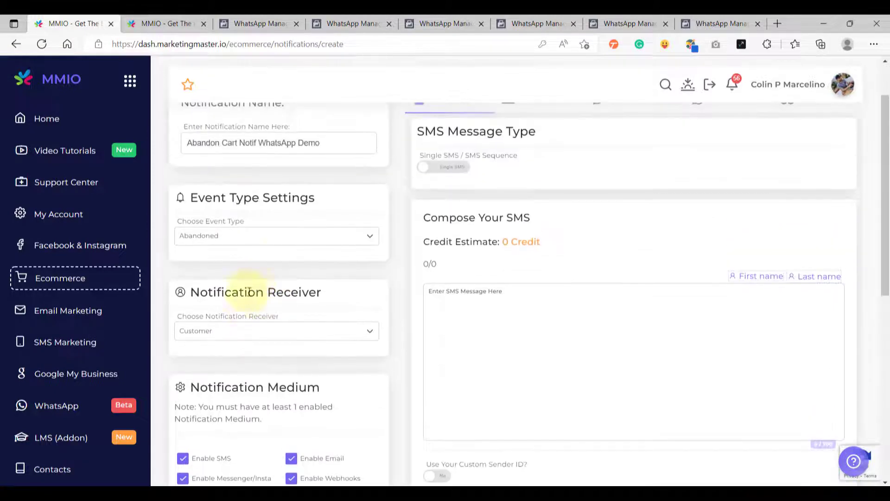
click(241, 332)
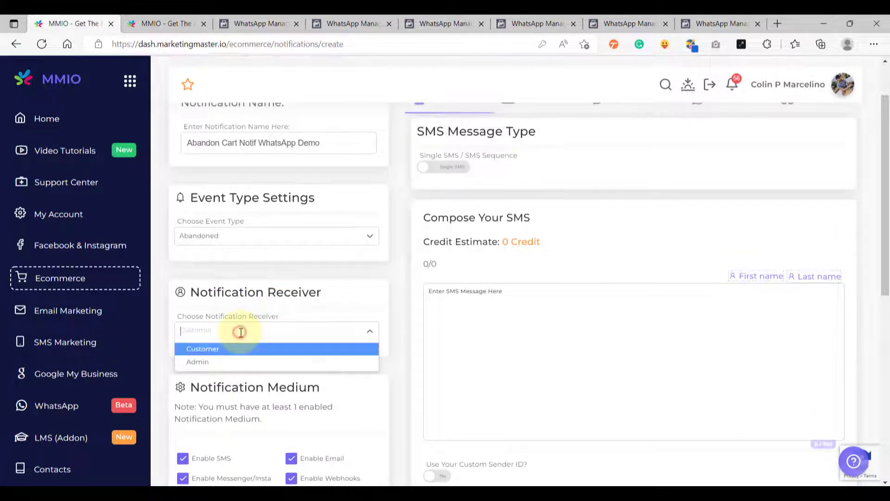
click(401, 326)
Disable SMS, Email, Messenger/Insta and Webhooks as notification mediums, leaving only WhatsApp enabled
scroll(402, 326, down, 3)
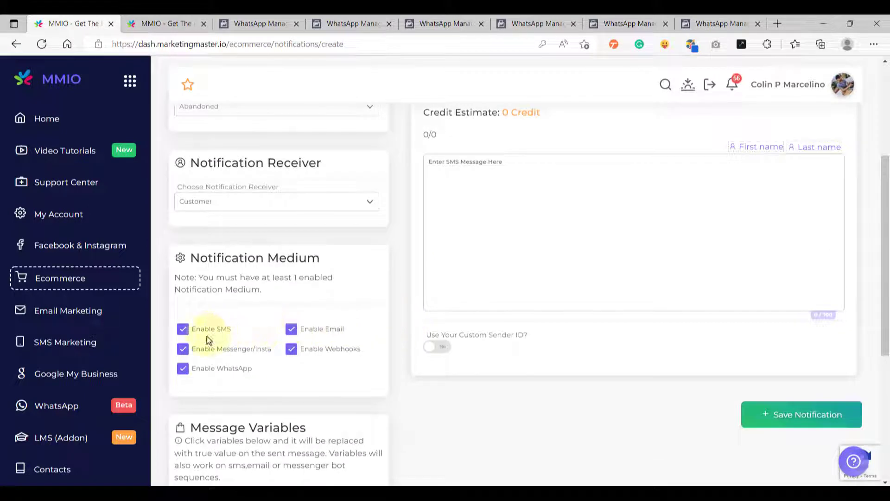
click(182, 330)
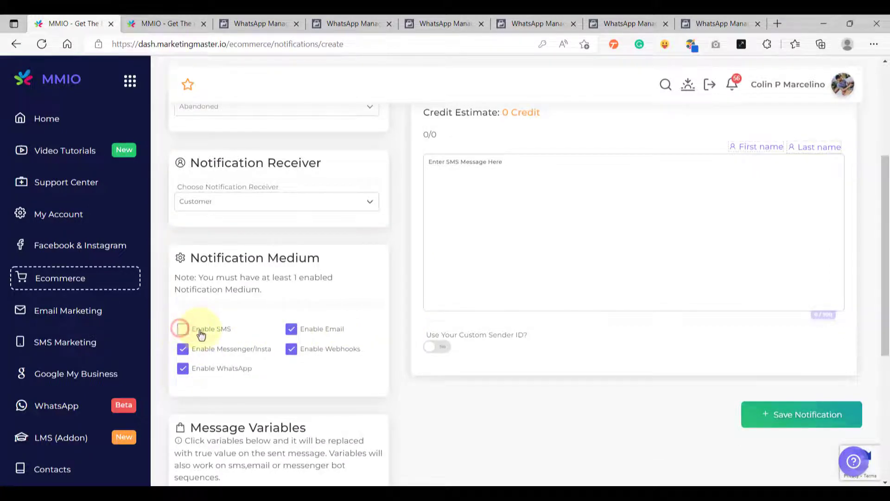
click(291, 329)
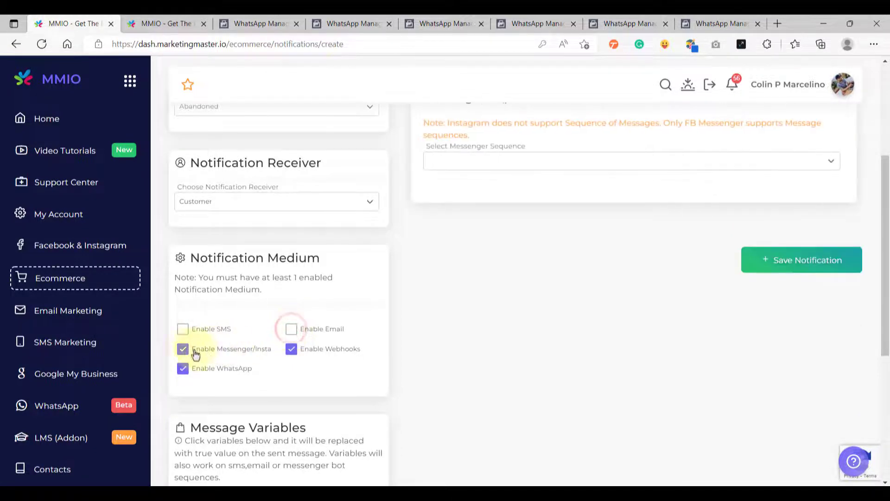
click(183, 349)
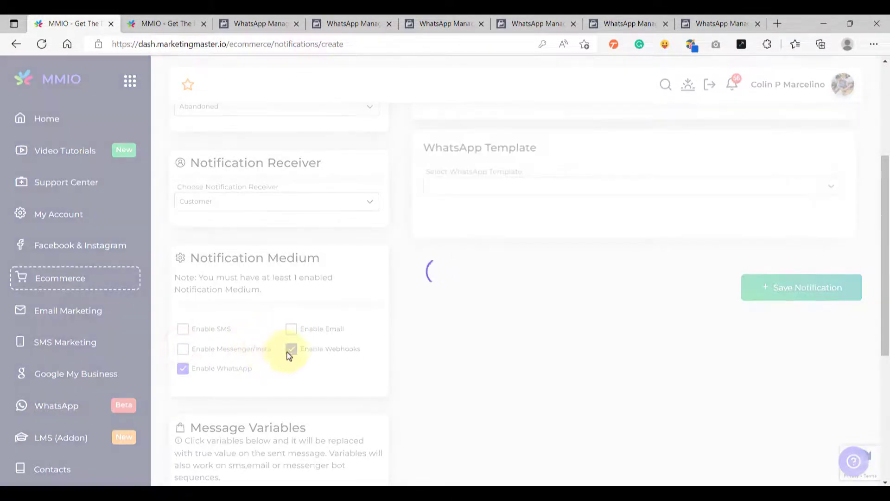
click(291, 352)
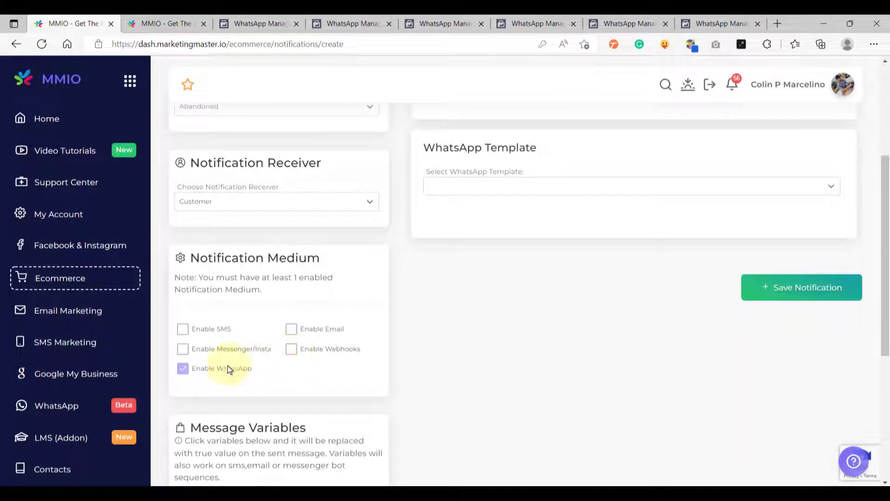
scroll(369, 333, up, 4)
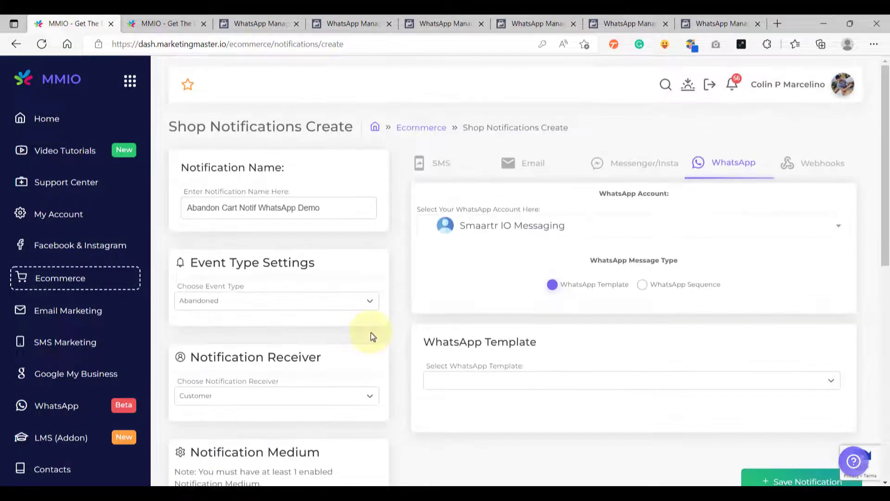
Set the notification's WhatsApp message type to WhatsApp Sequence for the Smaartr IO Messaging account
scroll(371, 334, down, 10)
scroll(404, 336, up, 10)
scroll(620, 241, down, 1)
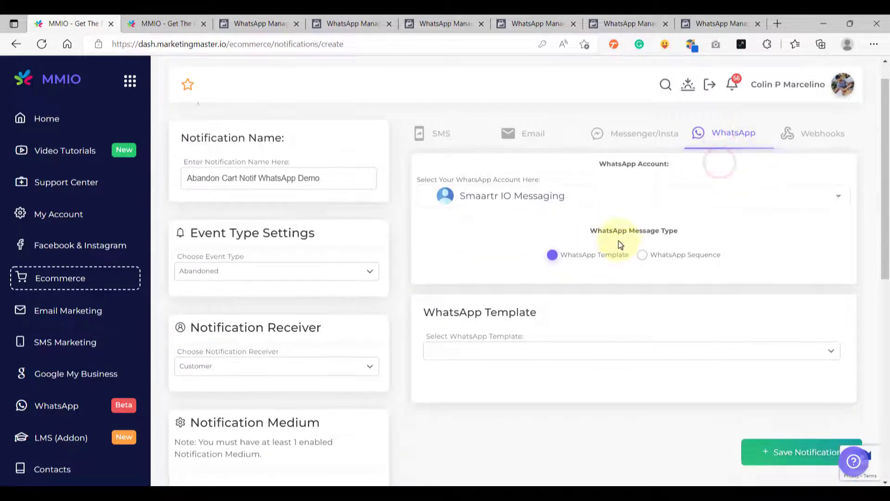
drag(675, 195, 575, 195)
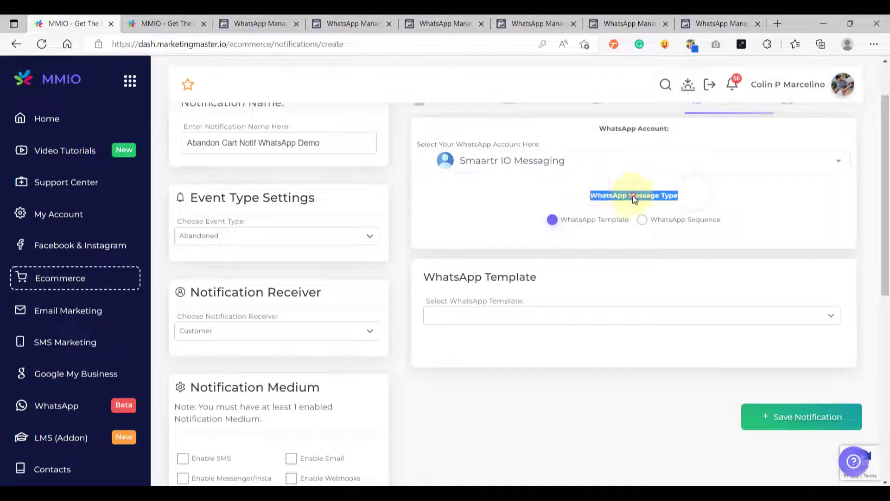
click(670, 226)
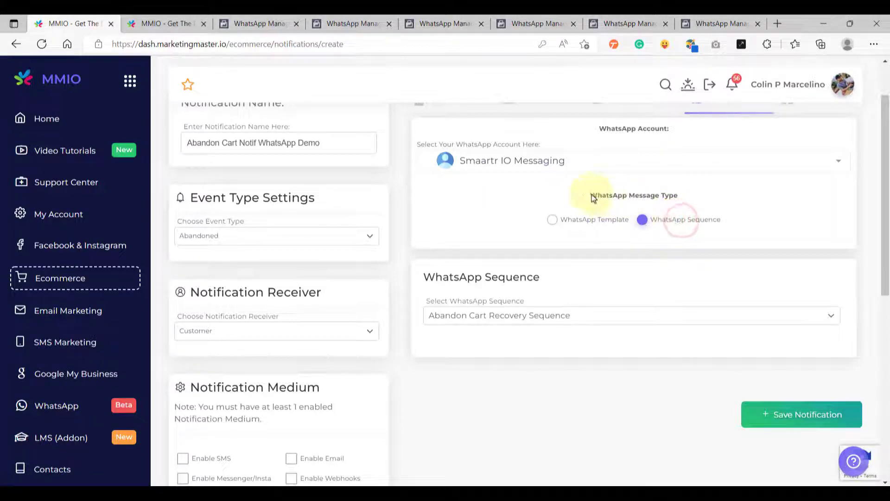
drag(585, 193, 689, 207)
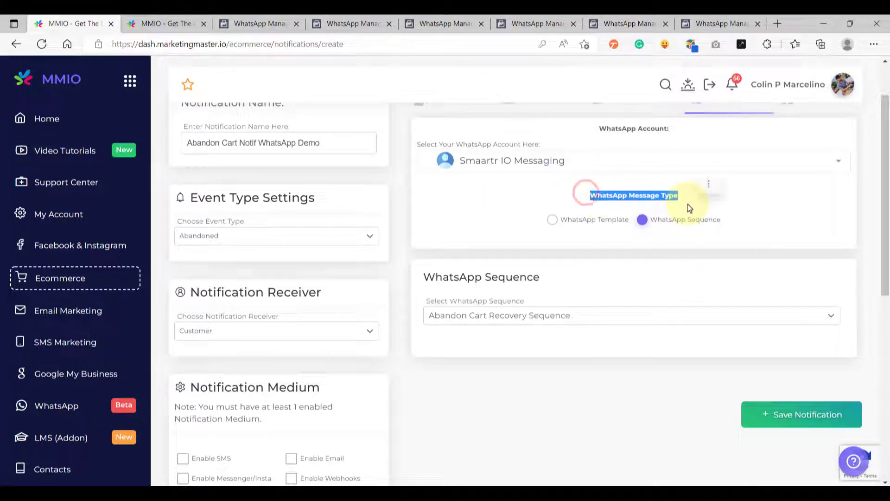
Choose "WhatsApp Chat Sequence Abandon Cart Recovery Demo 2" as the notification's sequence and save the notification
click(593, 282)
click(544, 319)
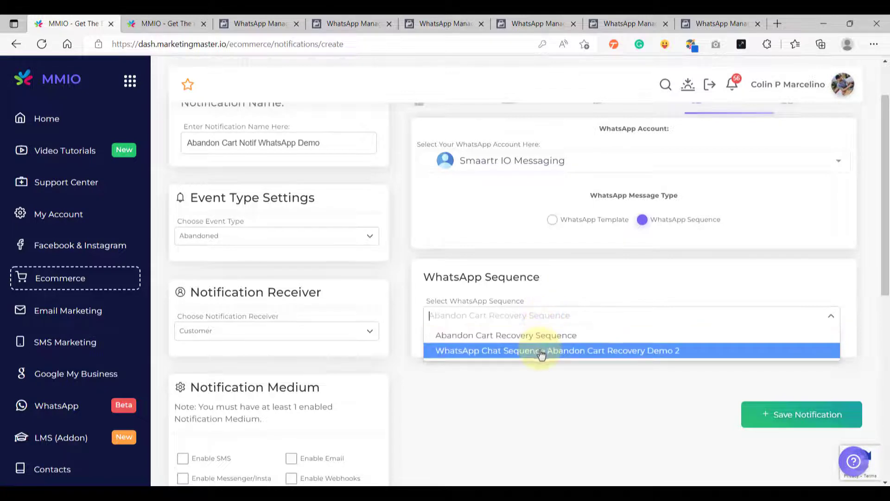
click(608, 356)
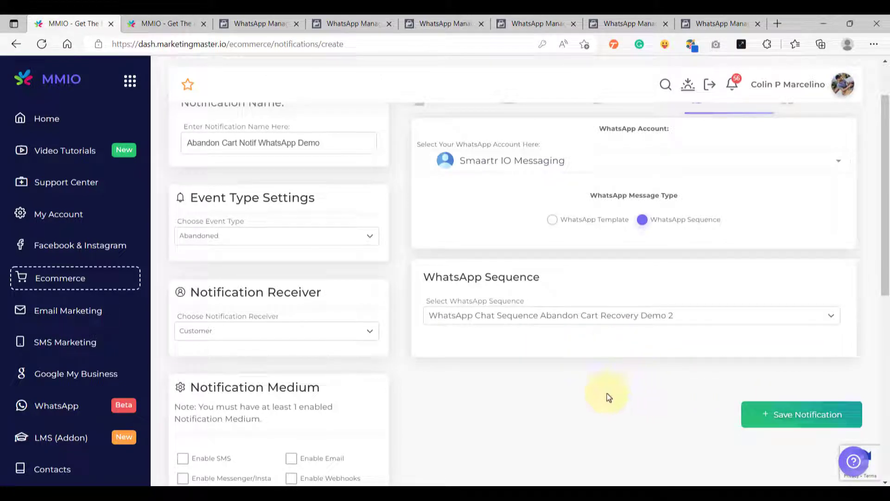
click(801, 421)
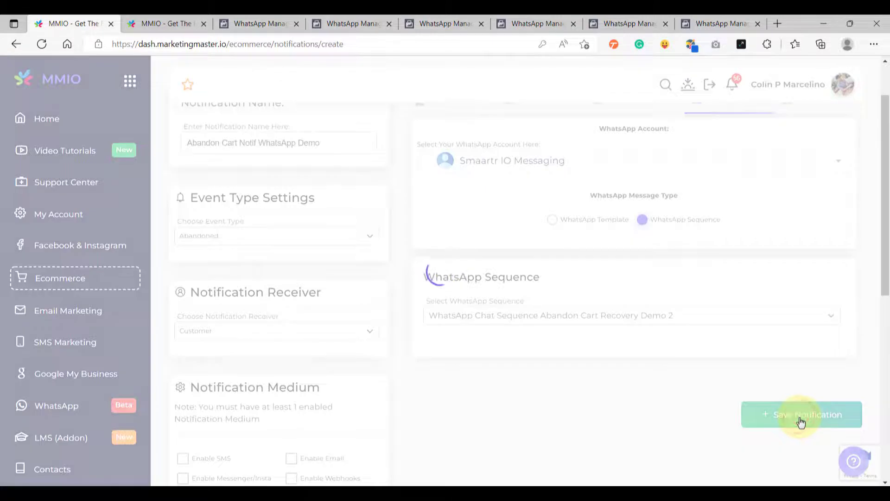
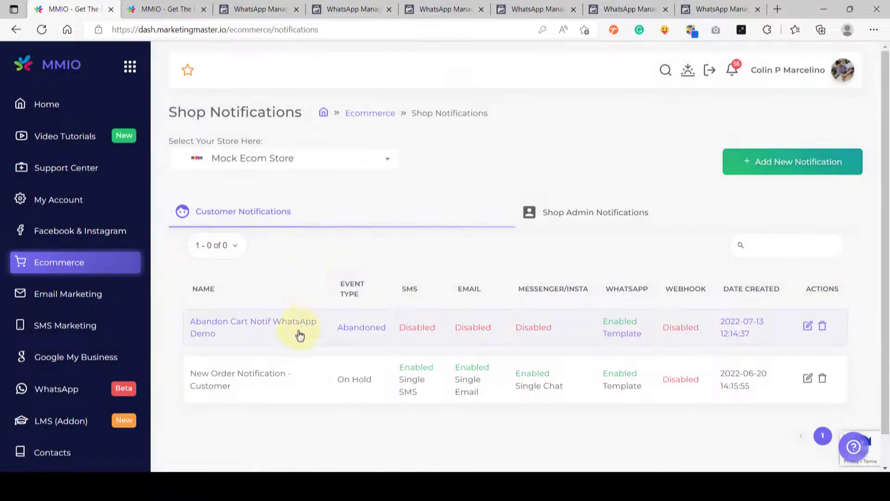
drag(229, 339, 185, 321)
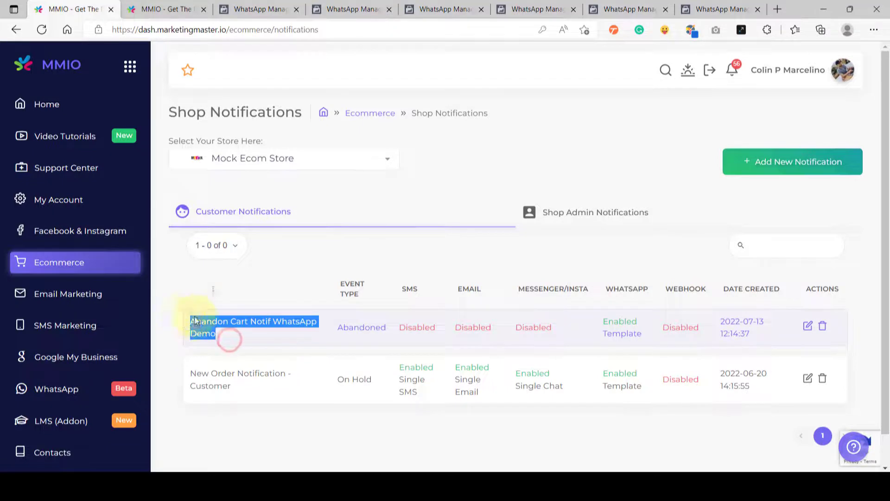
click(314, 244)
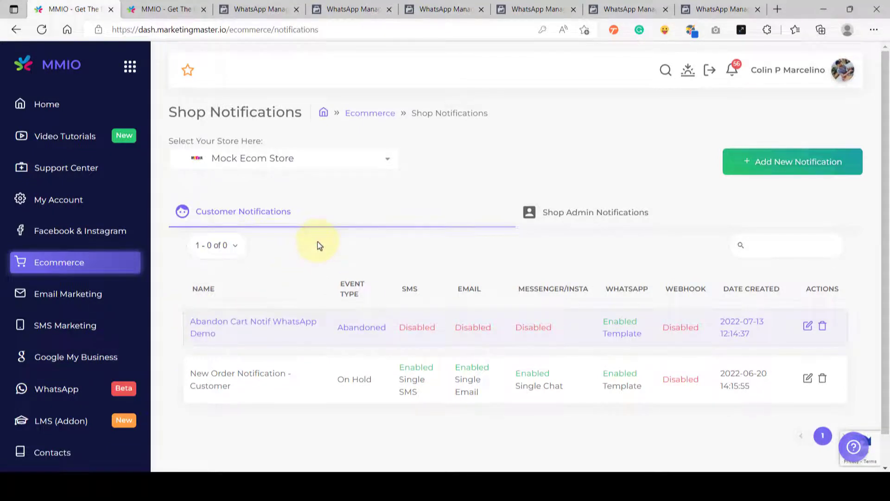
Go to the store management page of Mock Ecom Store and open its public shop page
click(68, 267)
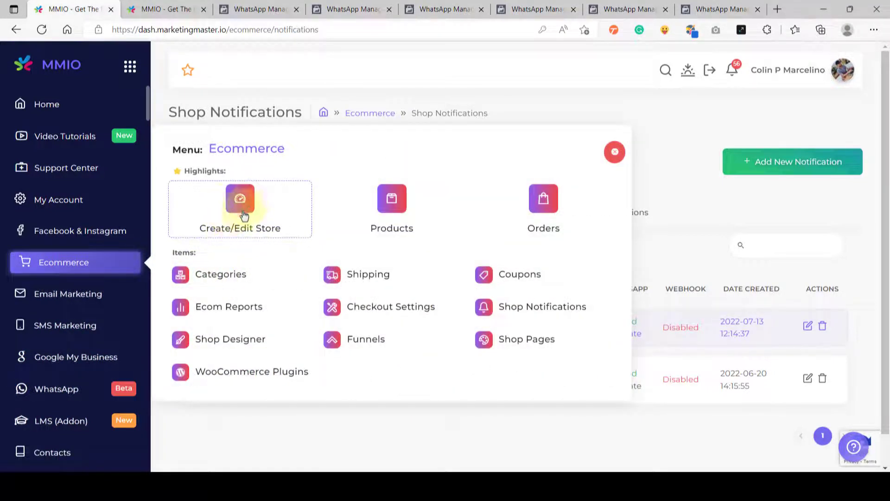
click(267, 218)
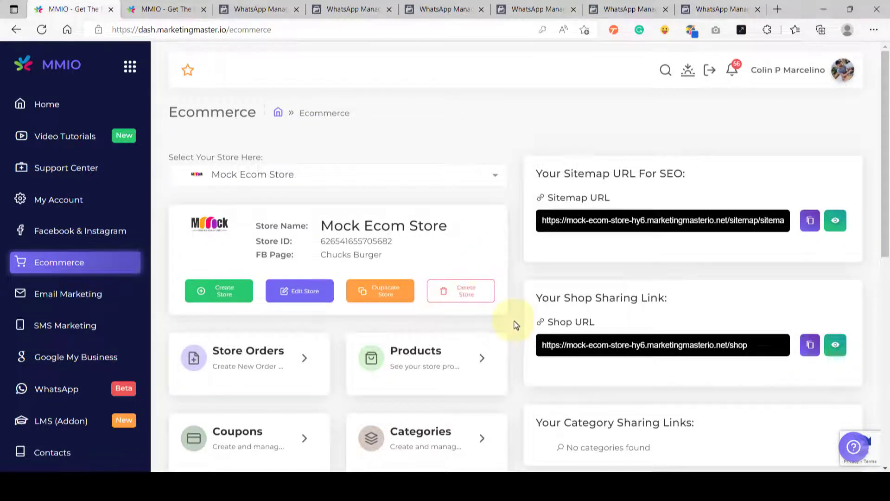
click(836, 348)
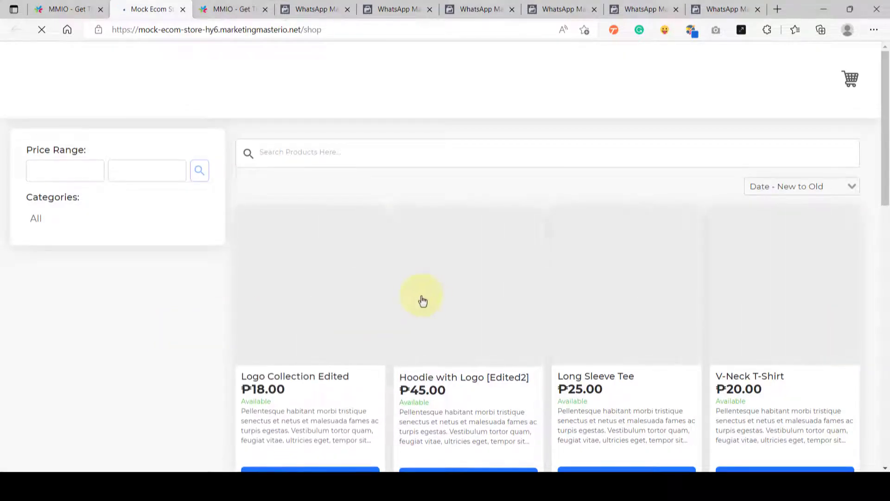
Buy the Logo Collection Edited product directly from the shop page to reach the checkout
scroll(393, 301, down, 5)
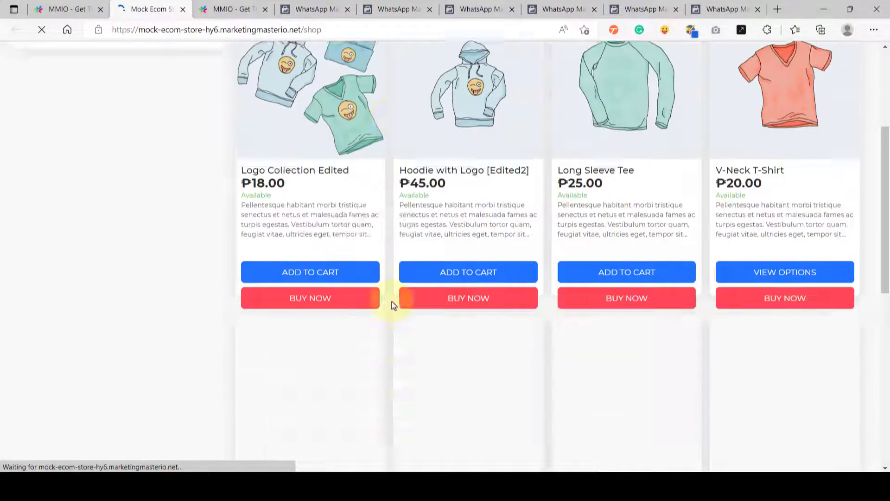
scroll(392, 301, up, 5)
scroll(300, 260, down, 1)
click(321, 410)
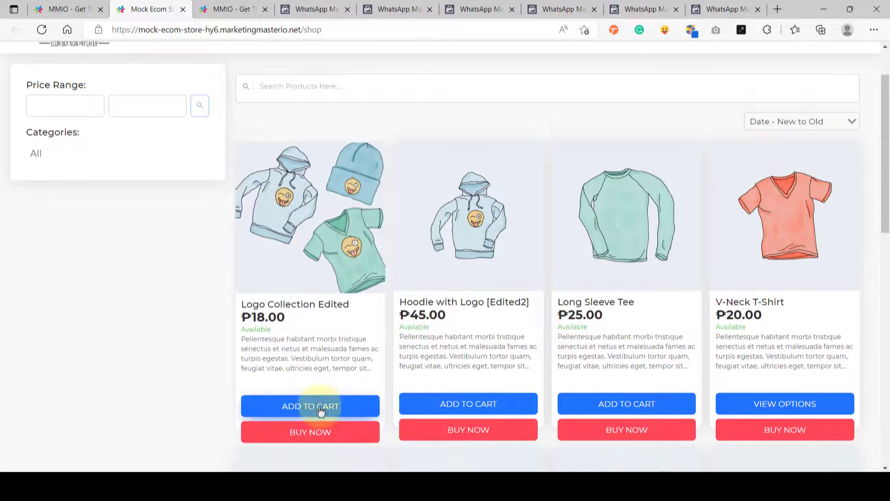
click(311, 436)
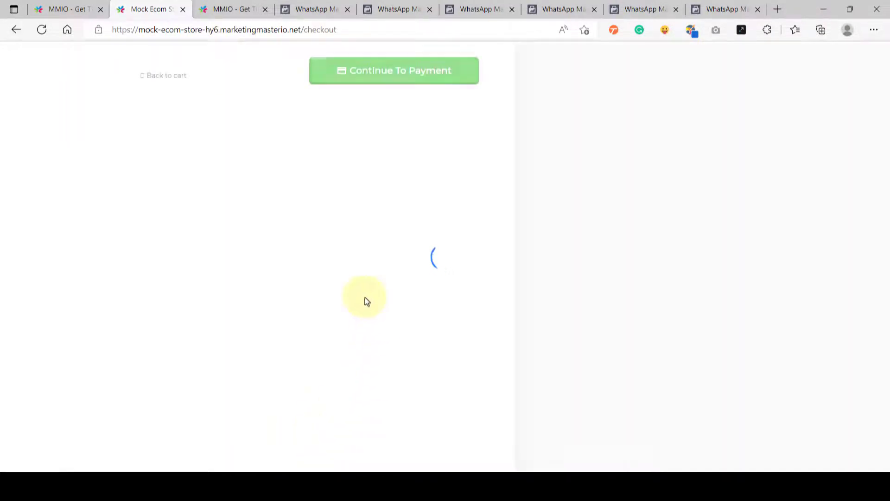
Fill in the checkout form with the saved customer details, including mobile number, e-mail, full name and address
click(191, 109)
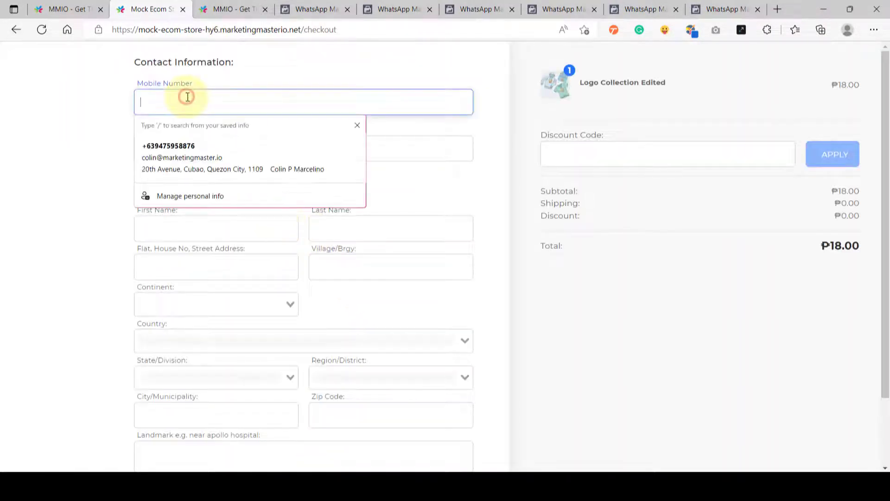
click(187, 151)
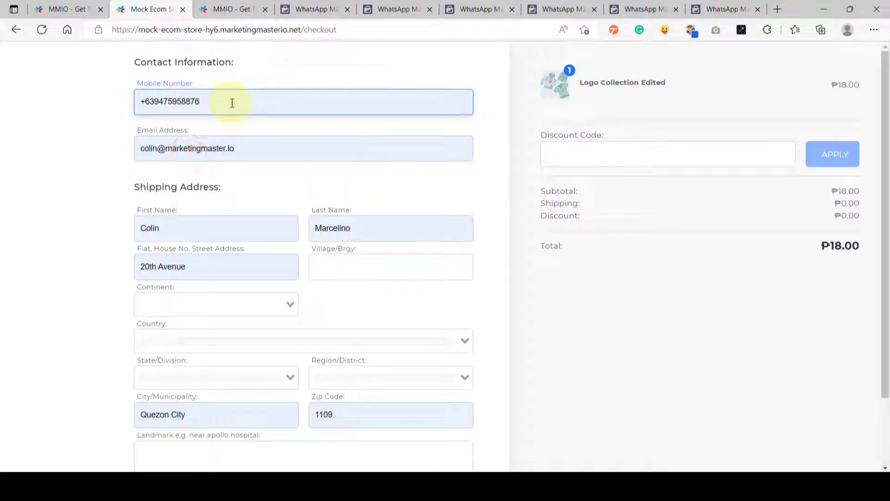
click(227, 103)
click(56, 140)
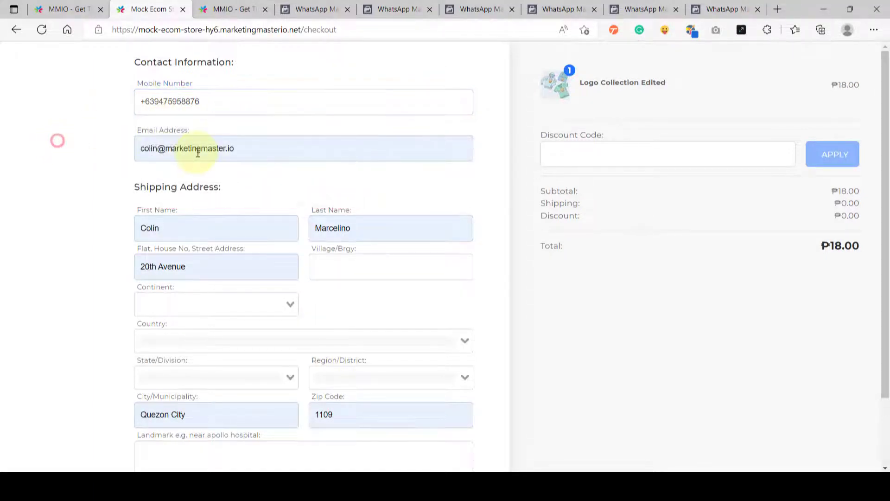
click(269, 150)
click(466, 196)
click(405, 230)
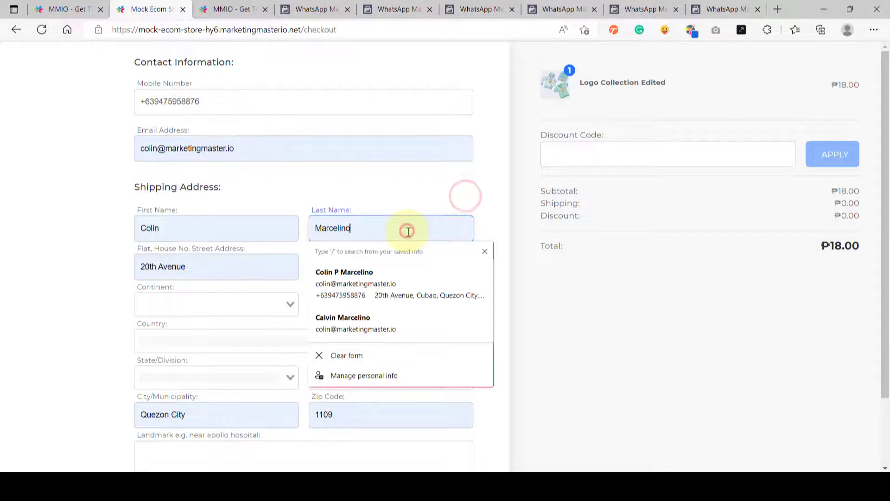
Complete the shipping address with "Village/Brgy:" as the village, Asia as the continent and Philippines as the country
click(259, 267)
click(385, 271)
click(362, 308)
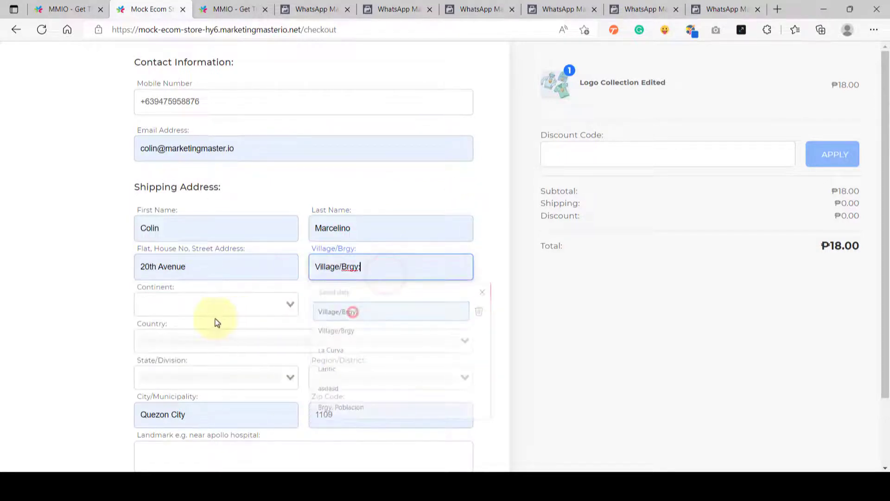
click(237, 307)
click(188, 357)
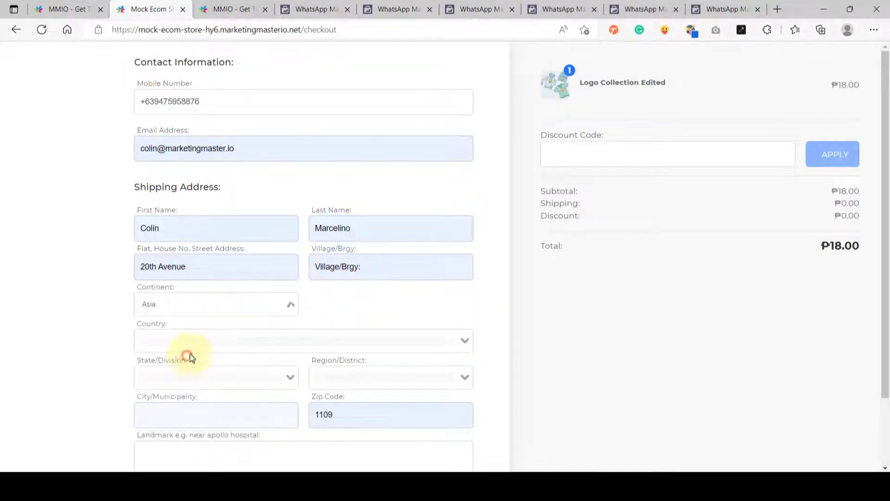
click(261, 341)
text(ph)
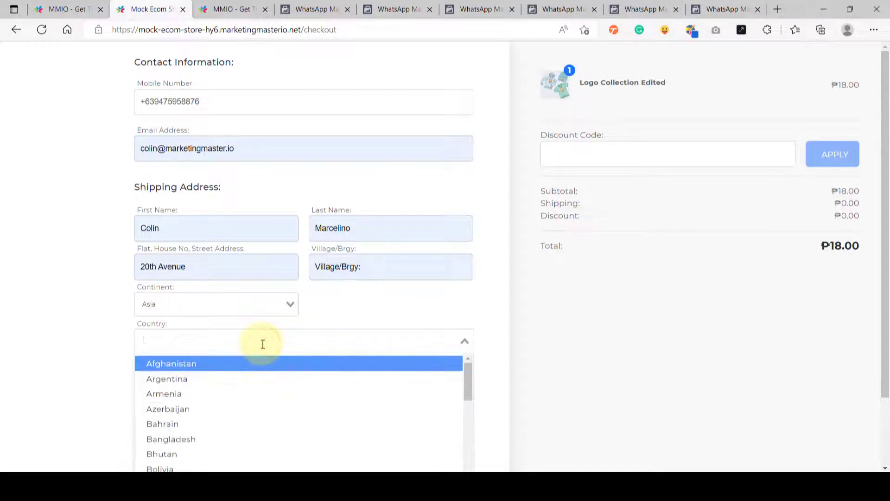
click(272, 363)
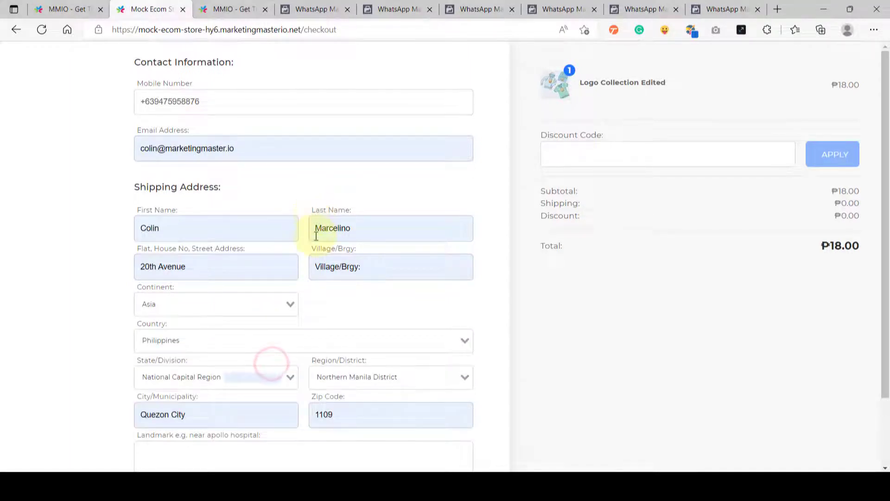
Abandon the checkout without continuing to payment by closing the shop page, and open the store orders of Mock Ecom Store
scroll(316, 232, down, 2)
scroll(317, 254, up, 2)
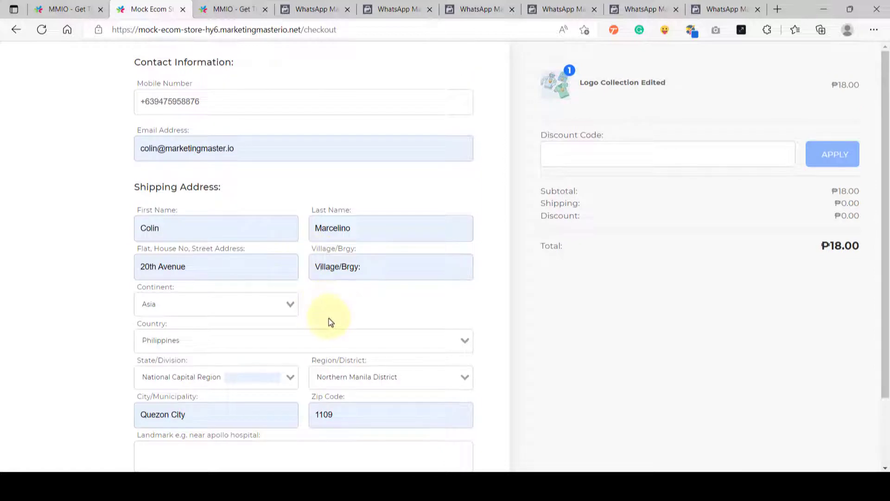
scroll(330, 319, down, 2)
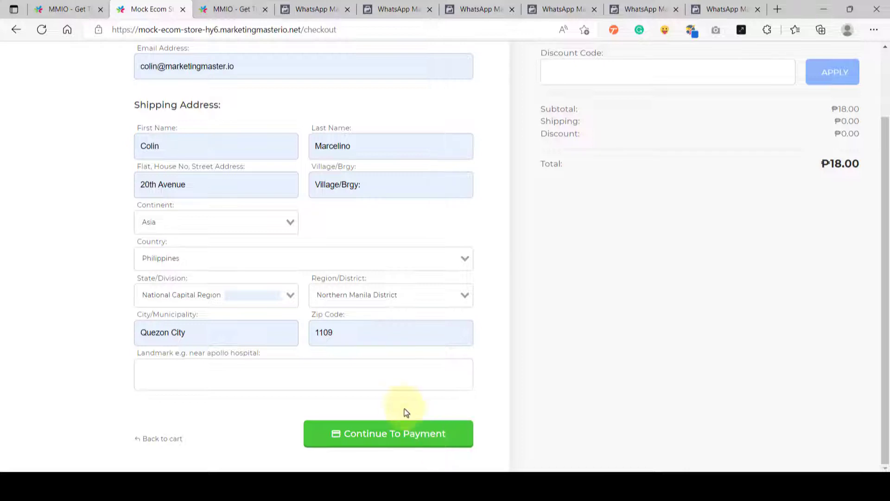
scroll(385, 388, up, 2)
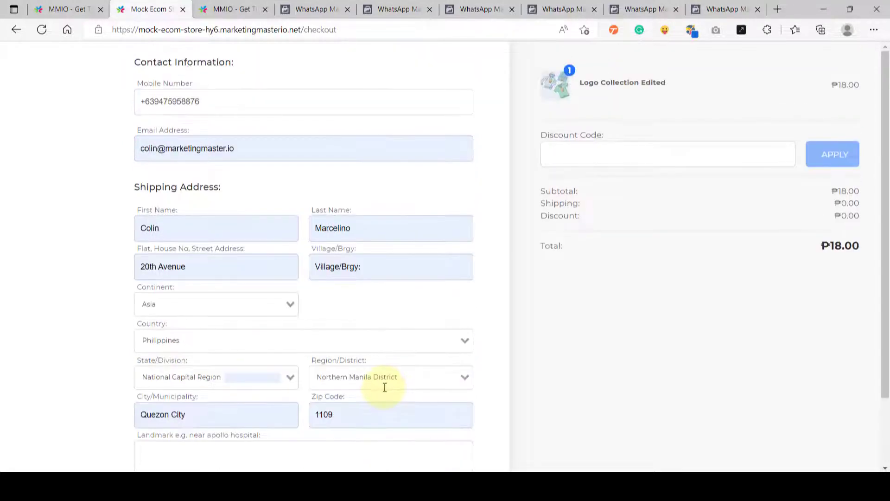
click(183, 10)
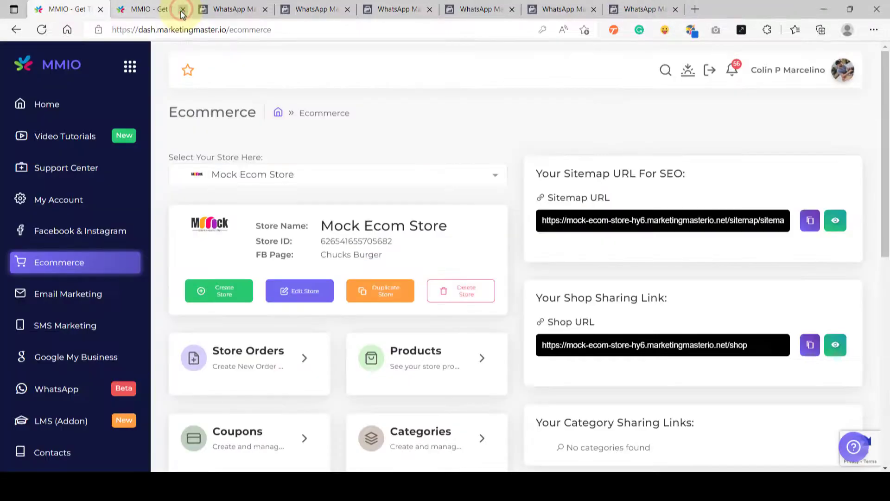
click(246, 358)
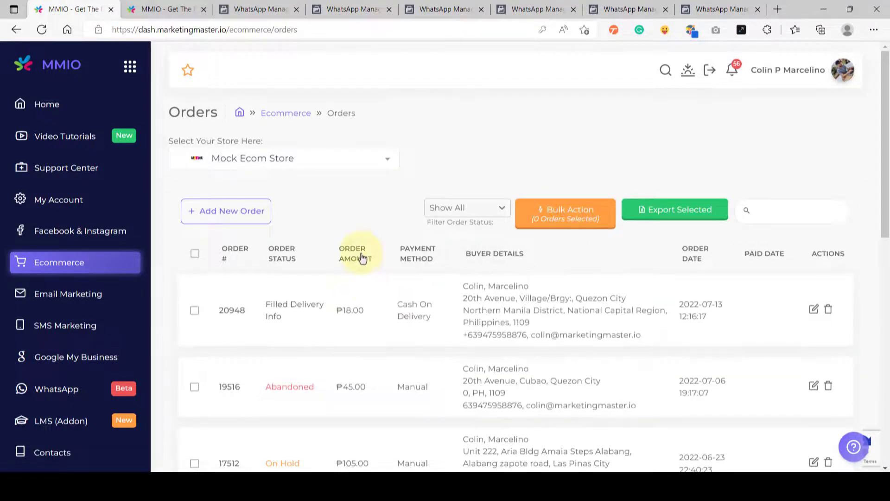
Examine the newest order's status and the buyer's mobile number in the orders list
scroll(324, 253, down, 2)
click(281, 250)
triple_click(271, 245)
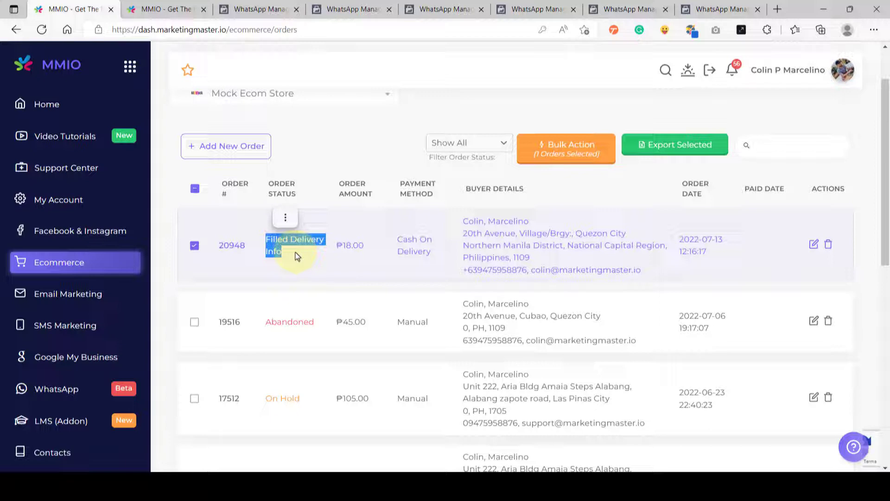
click(195, 188)
click(339, 153)
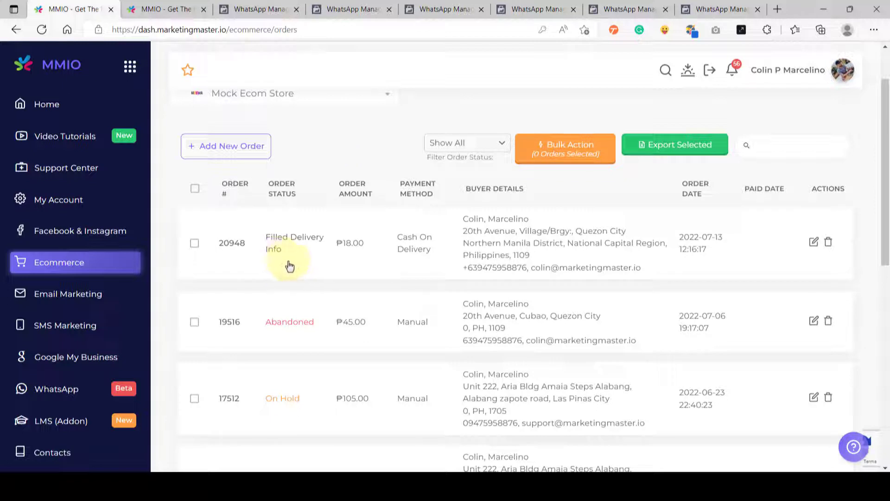
double_click(495, 270)
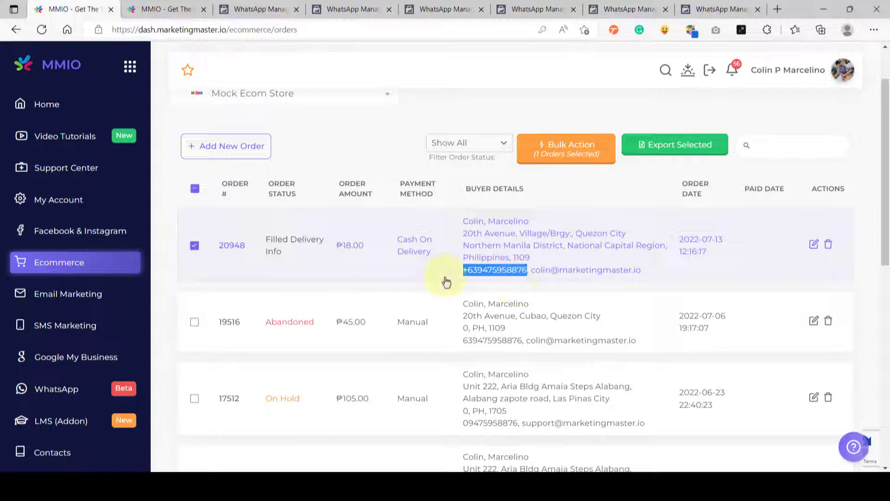
drag(291, 260, 266, 238)
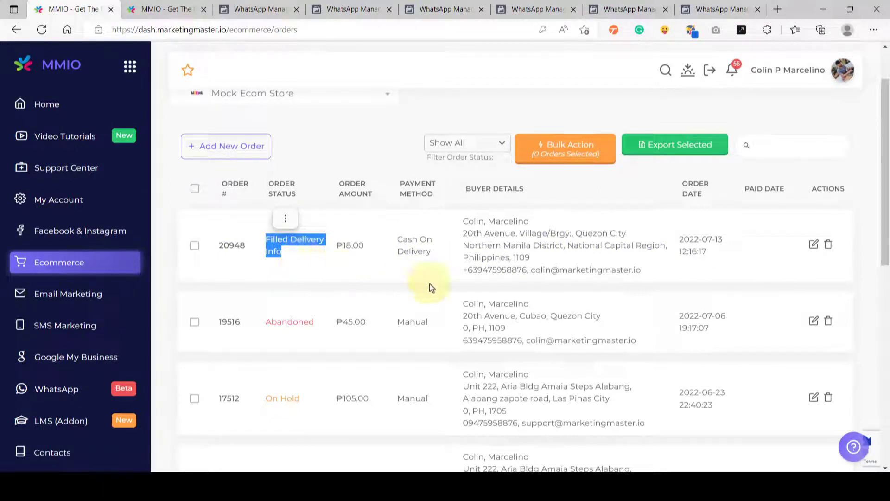
drag(463, 268, 527, 273)
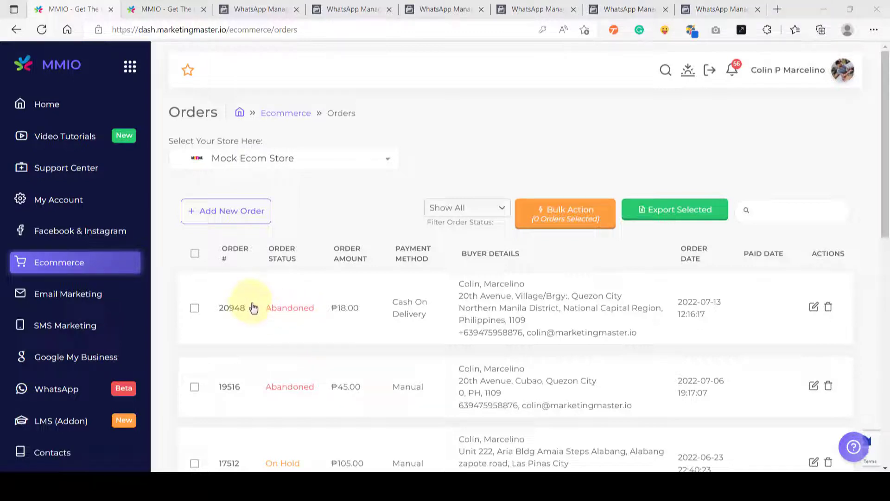
Open the WhatsApp sequences list and locate the WhatsApp Chat Sequence Abandon Cart Recovery Demo 2 entry
click(60, 393)
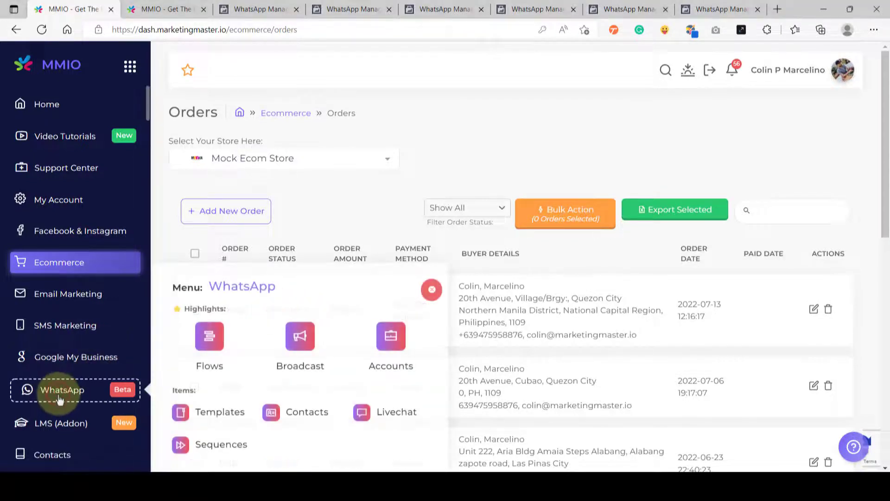
click(219, 444)
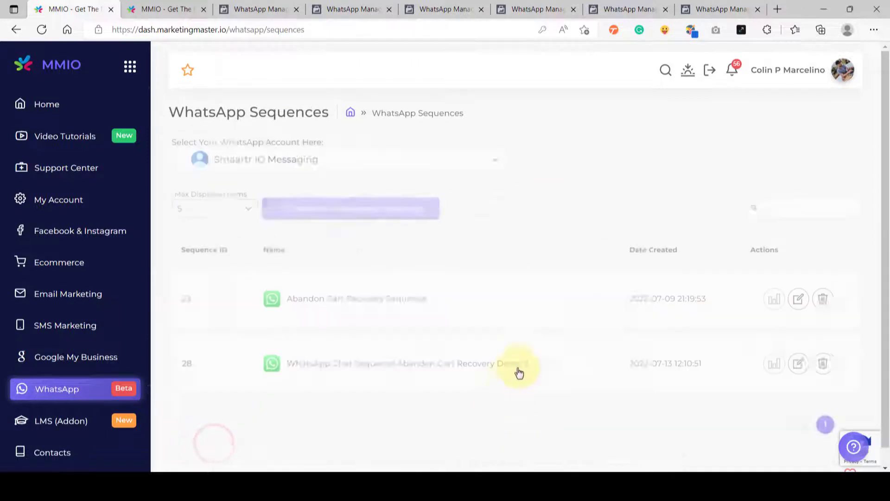
drag(532, 367, 299, 365)
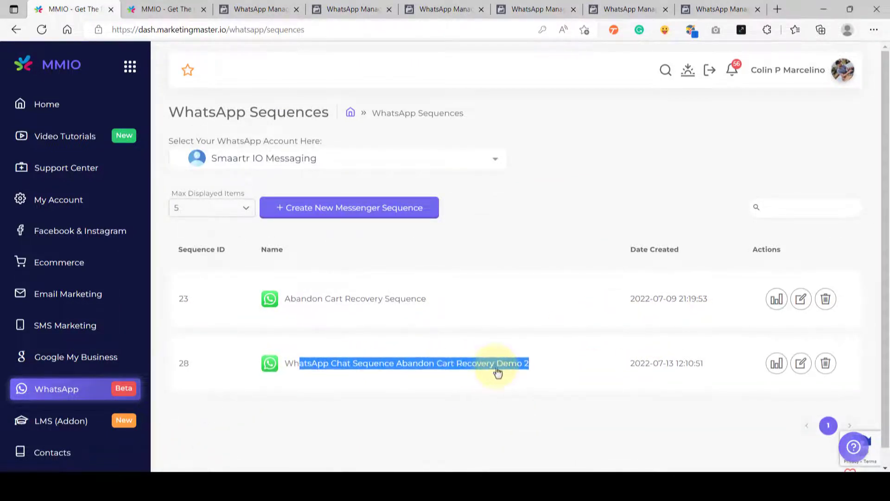
click(727, 418)
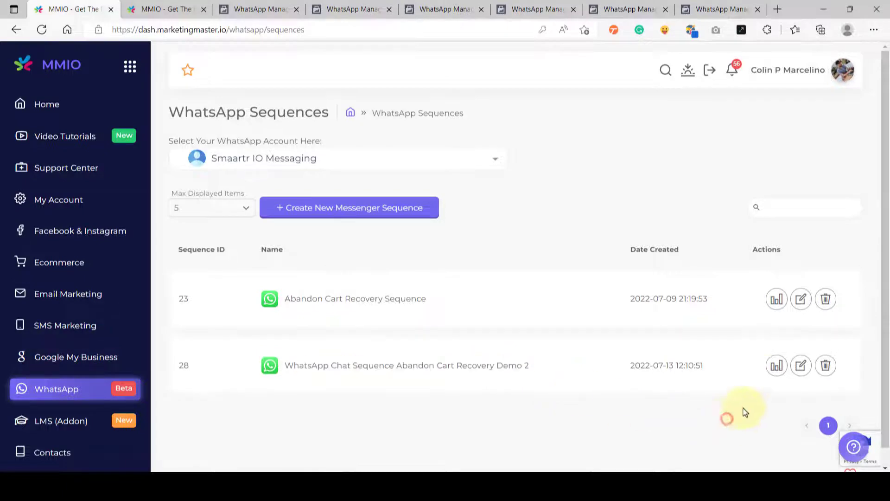
Examine the status and schedule of all messages in the Demo 2 sequence's activity report, and close the report
click(776, 364)
scroll(510, 335, down, 2)
scroll(507, 337, up, 2)
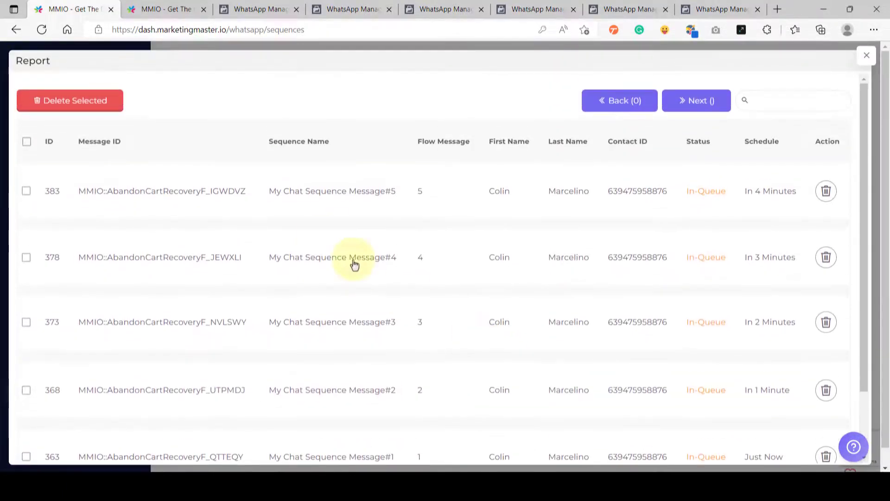
scroll(404, 246, down, 2)
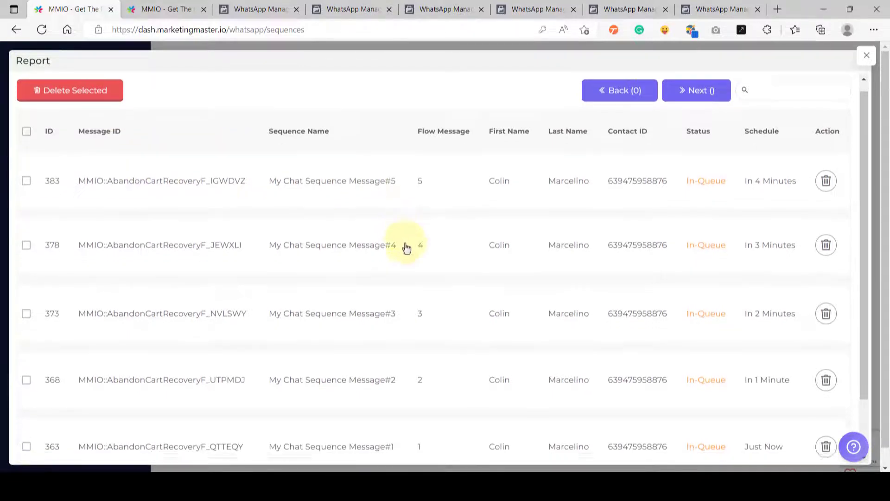
scroll(454, 273, up, 2)
scroll(507, 264, down, 2)
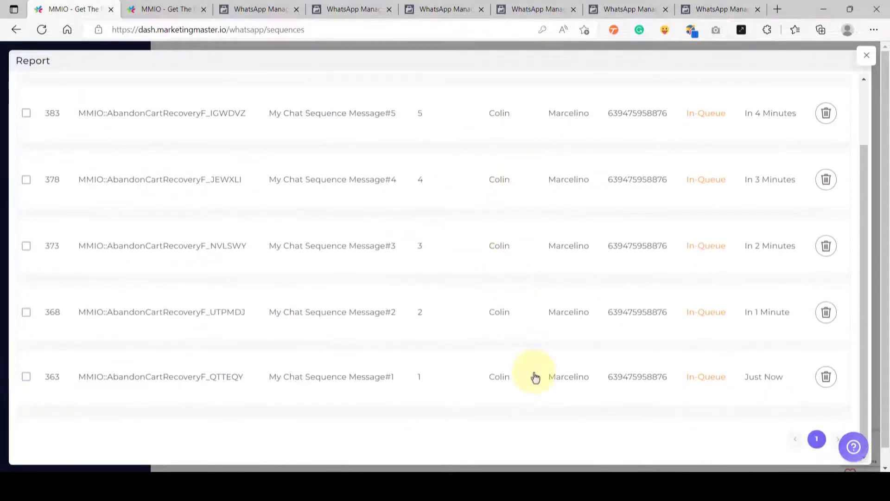
scroll(533, 378, up, 2)
scroll(536, 322, down, 2)
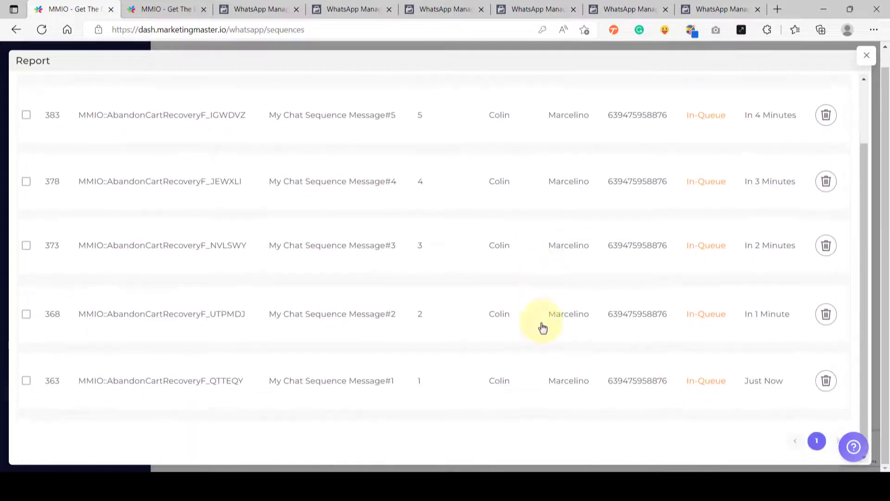
scroll(541, 360, up, 2)
scroll(541, 360, down, 2)
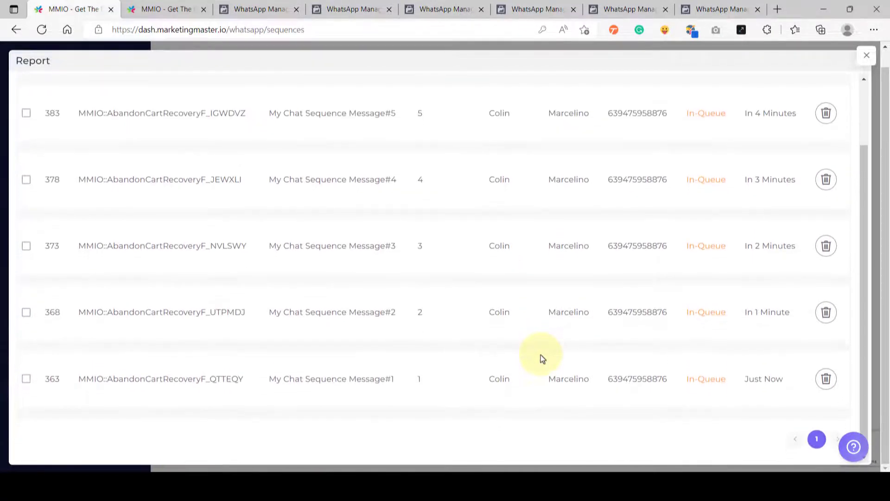
scroll(543, 360, up, 2)
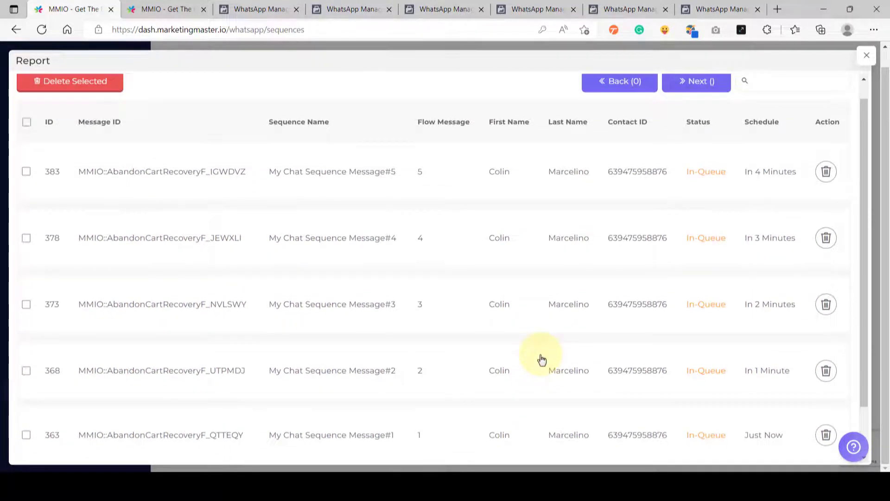
scroll(556, 363, down, 1)
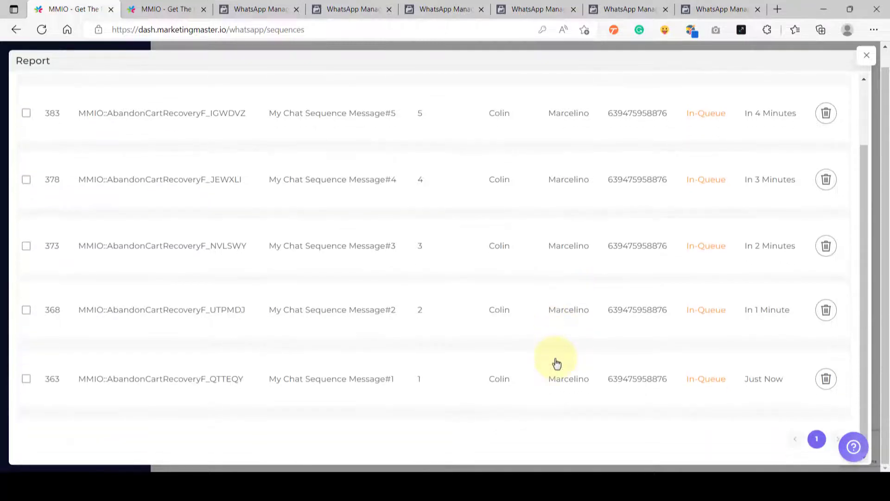
scroll(556, 362, up, 2)
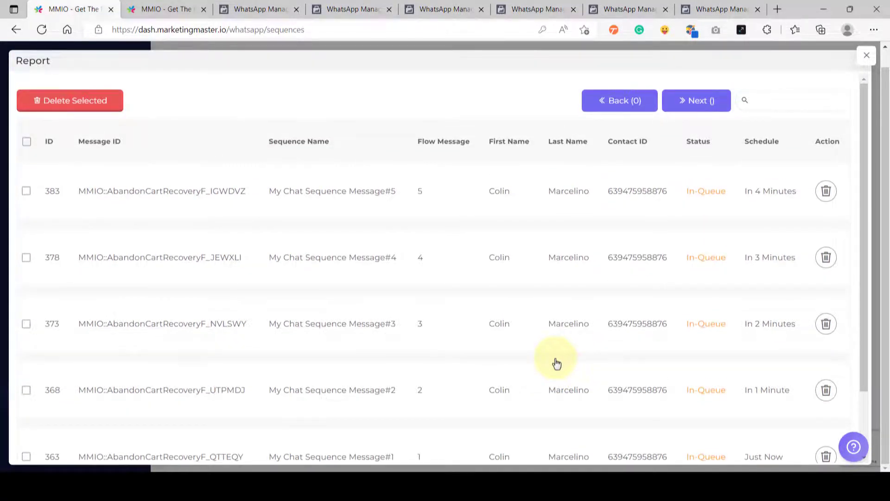
click(867, 60)
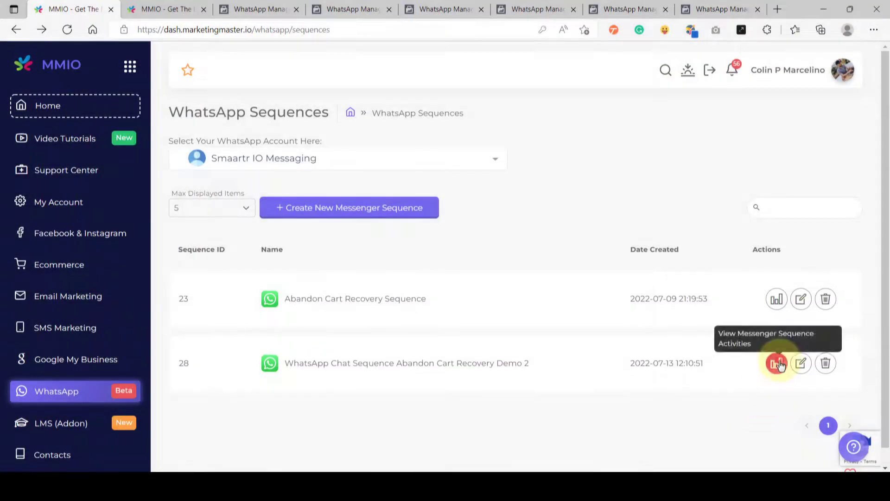
Reopen the Demo 2 sequence's activity report and check the sending status of messages #1 and #2, marking both rows
click(778, 364)
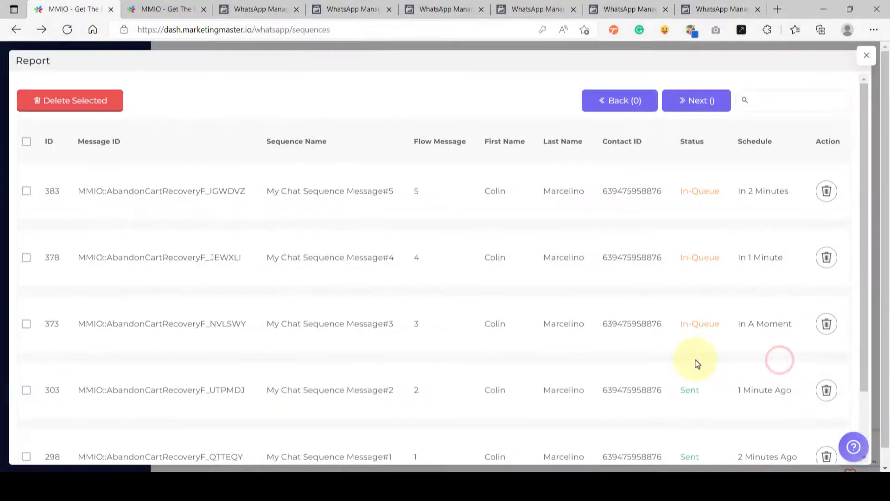
scroll(691, 362, down, 2)
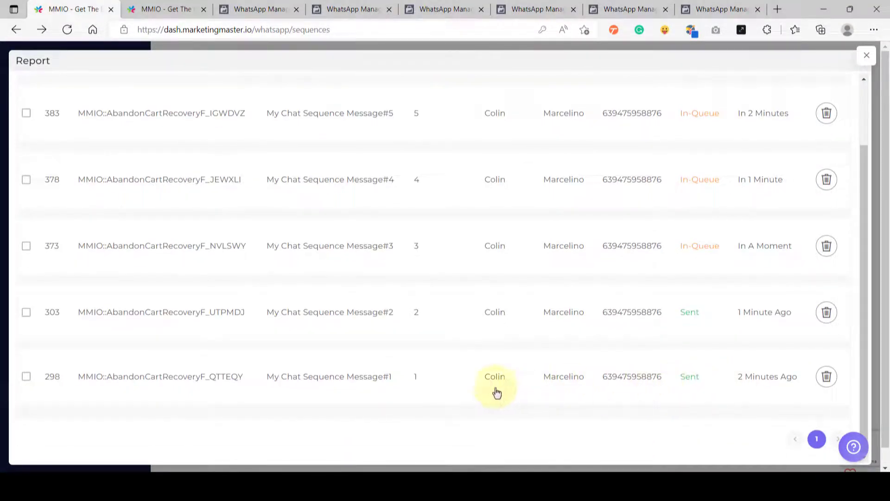
click(429, 376)
drag(434, 320, 364, 315)
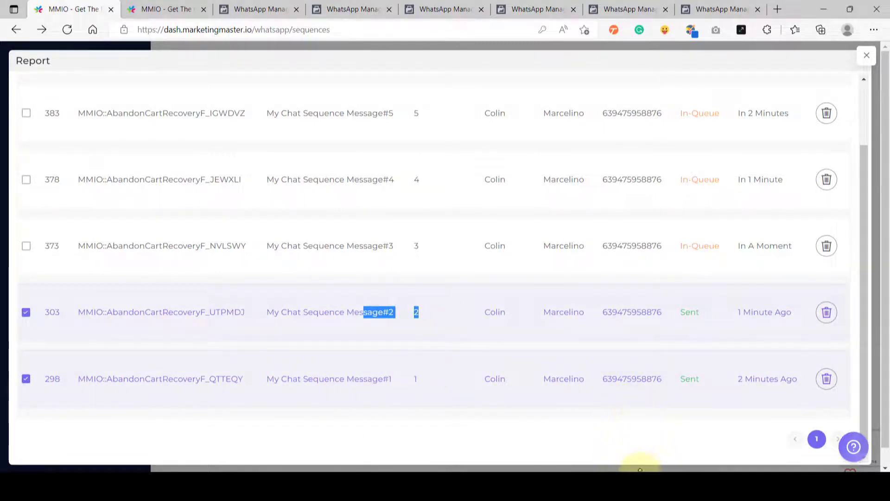
Switch to WhatsApp and check the customer name, ordered item and total amount in the "Did you forget something?" message
click(684, 469)
scroll(499, 334, down, 4)
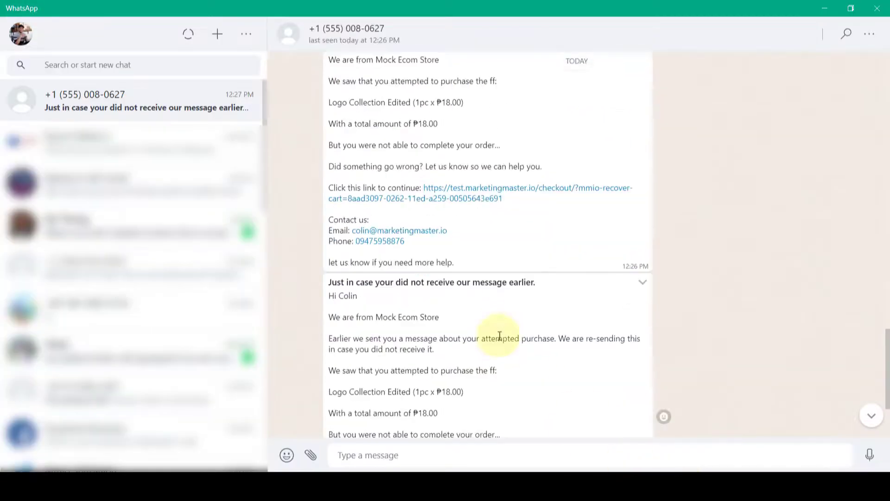
scroll(506, 335, up, 5)
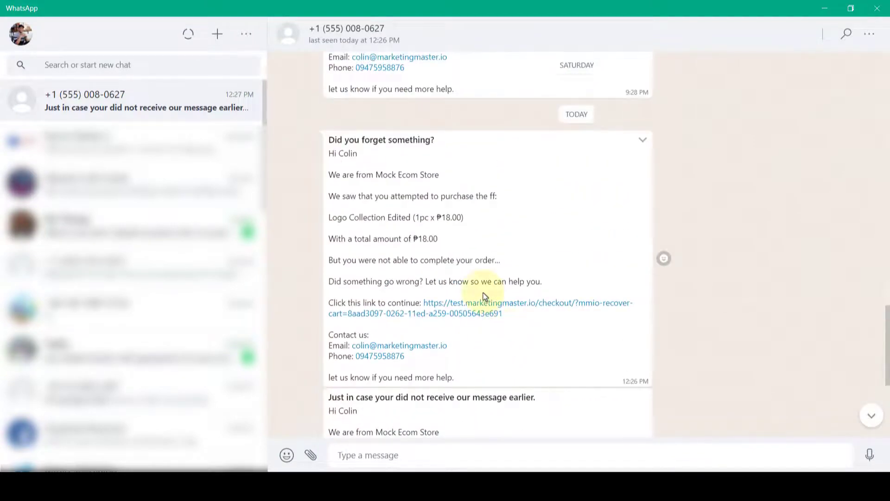
scroll(482, 288, down, 1)
drag(351, 94, 427, 83)
click(397, 113)
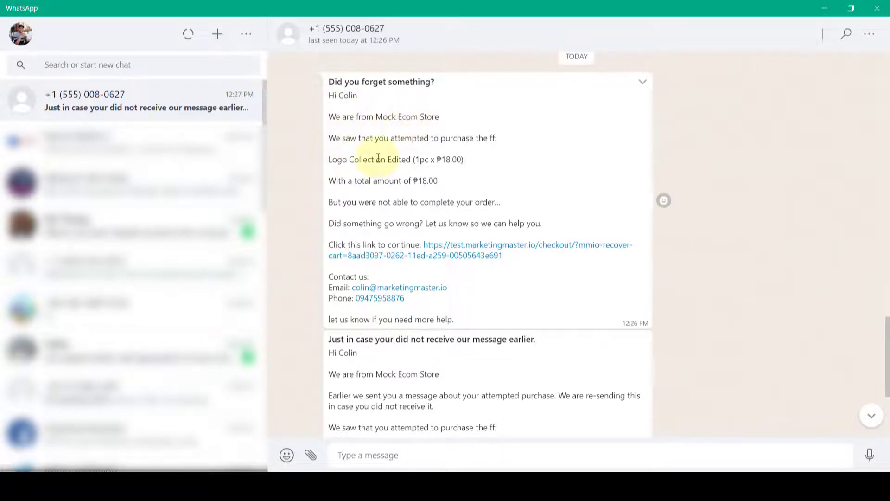
drag(476, 157, 331, 158)
drag(454, 180, 416, 181)
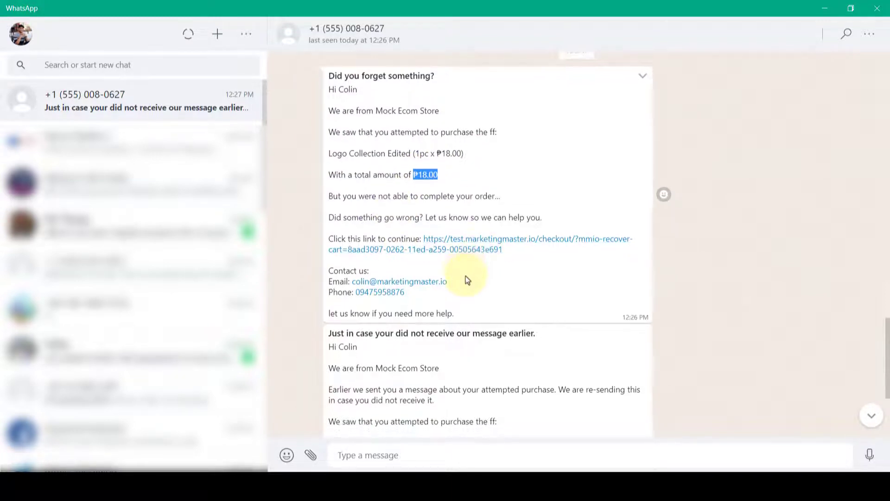
Read through the follow-up recovery messages in the chat, from "We reserved your items for you" to the last offer
scroll(468, 275, down, 4)
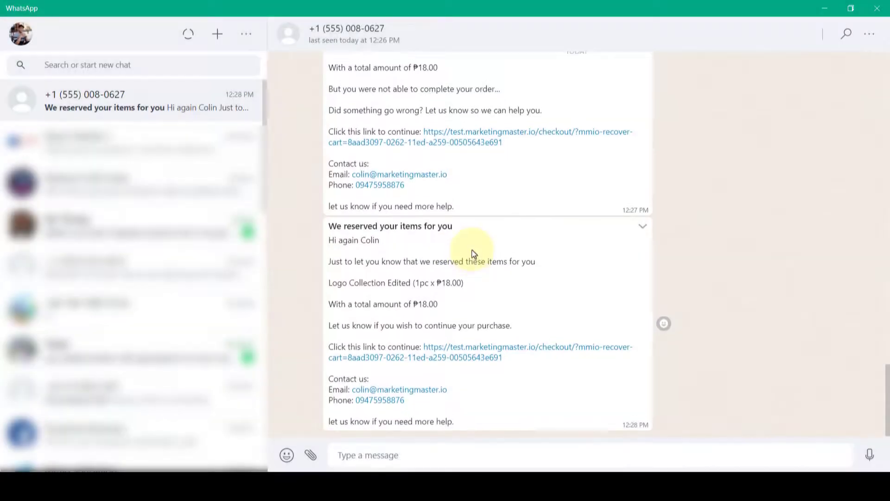
scroll(456, 251, up, 3)
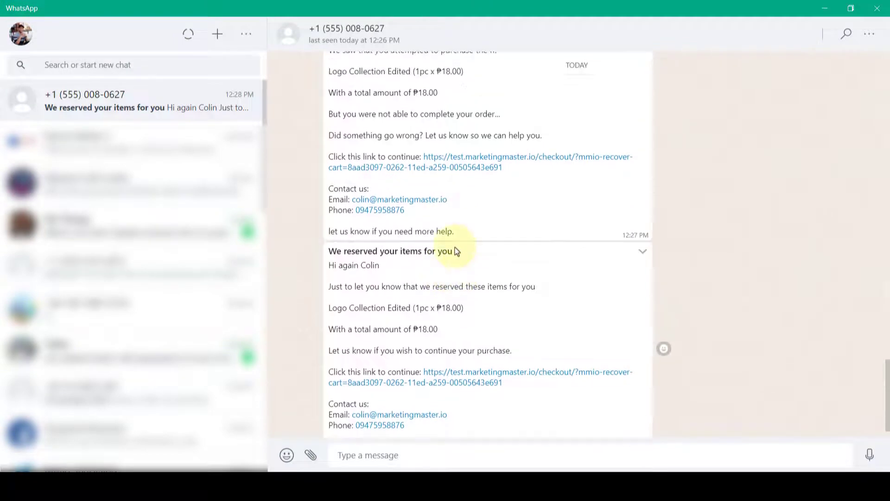
scroll(427, 269, down, 3)
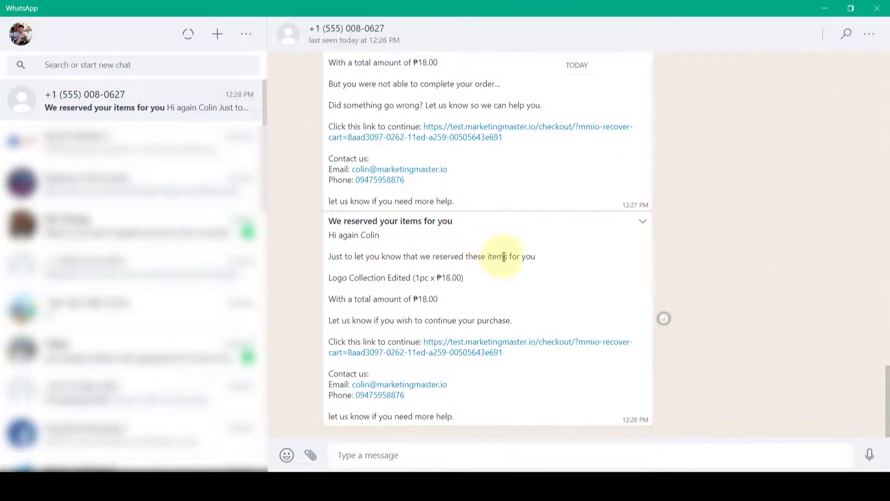
scroll(510, 262, up, 1)
scroll(512, 266, up, 9)
scroll(512, 266, down, 6)
scroll(512, 266, down, 4)
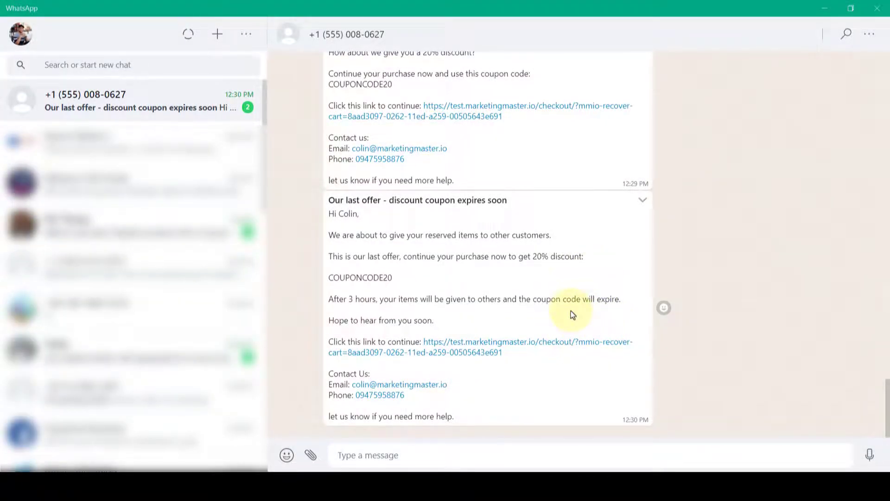
Return to the first recovery message and check the delivery times of the first three messages in order
scroll(573, 315, up, 8)
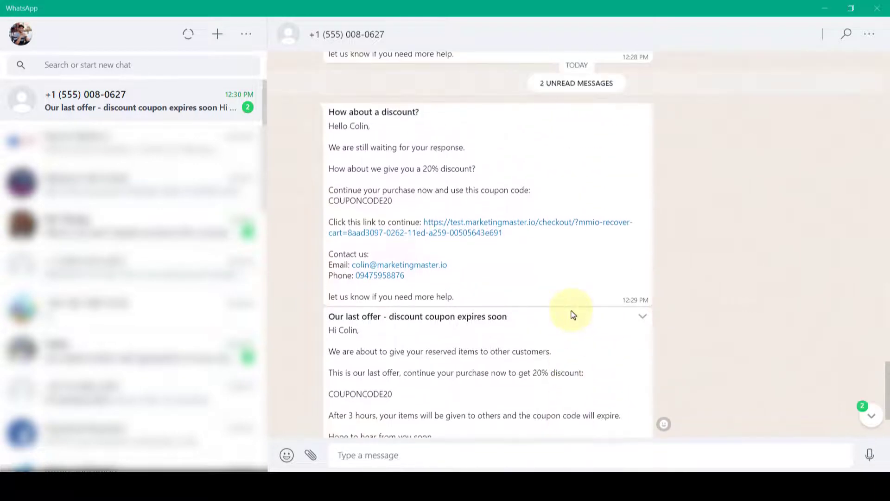
scroll(573, 315, up, 4)
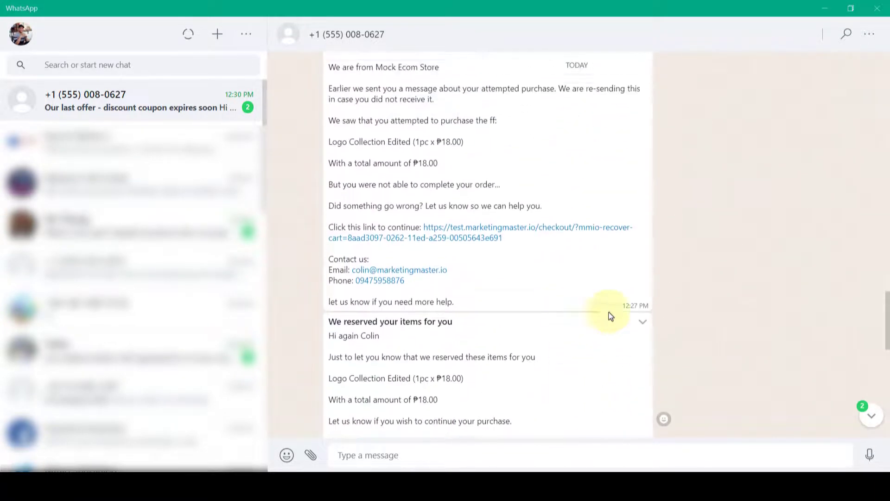
drag(887, 315, 888, 268)
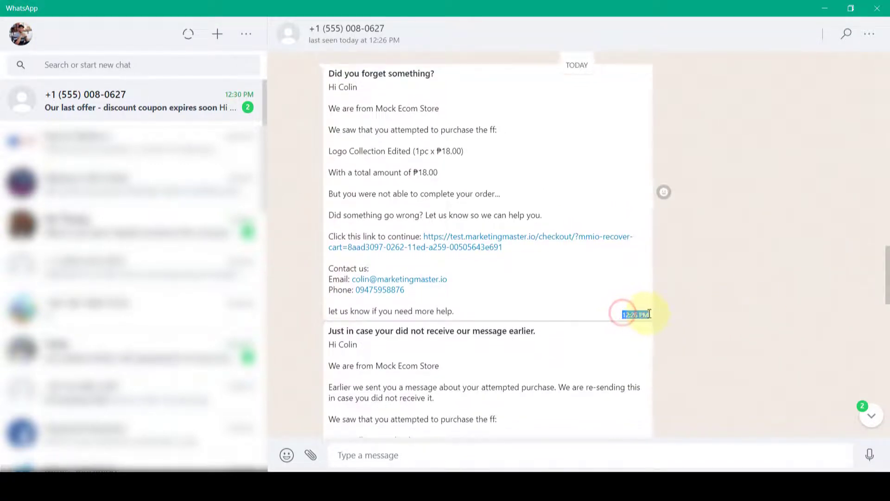
scroll(686, 325, down, 3)
drag(333, 215, 523, 217)
scroll(555, 256, down, 3)
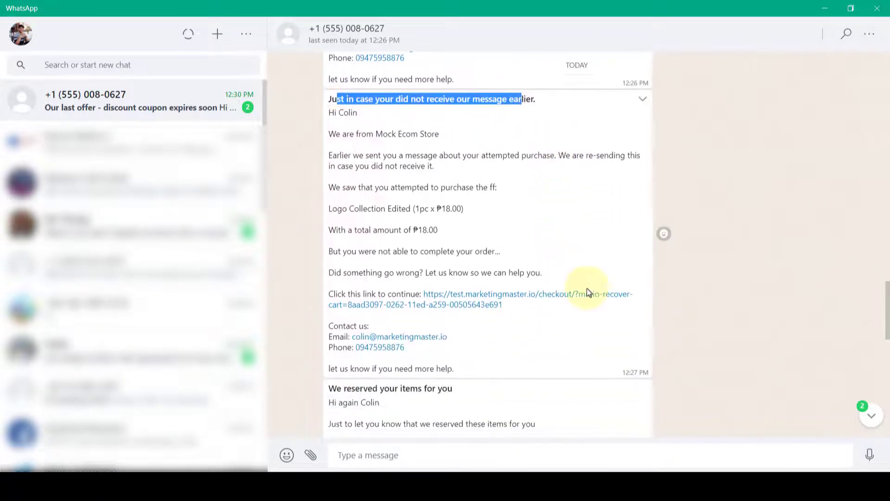
double_click(623, 374)
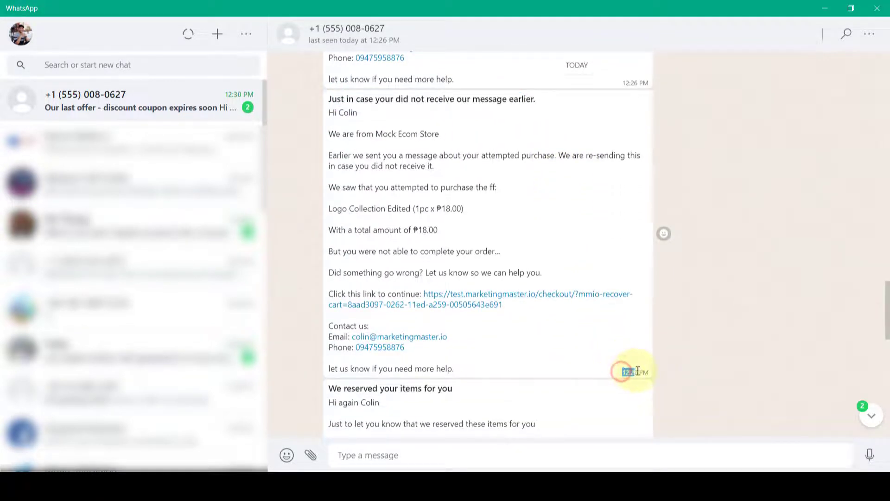
scroll(603, 269, down, 1)
scroll(602, 270, down, 7)
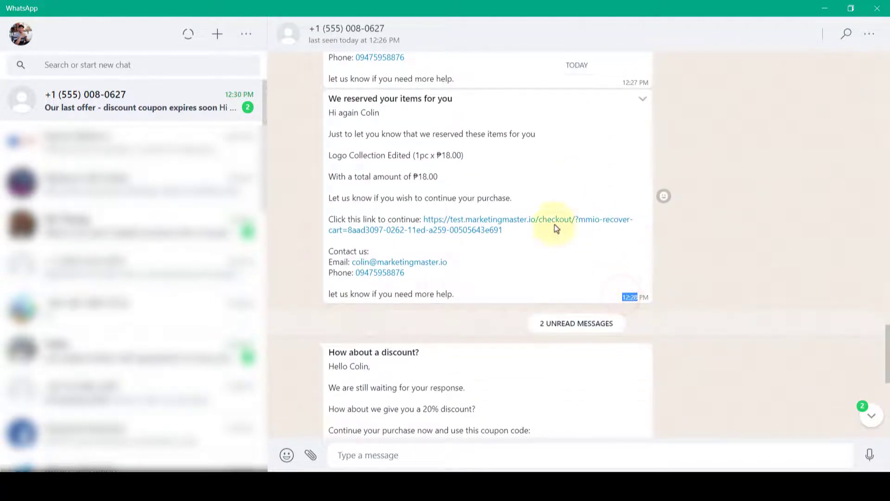
Check the delivery time of the "How about a discount?" message and compare it with the message before it
scroll(575, 200, down, 3)
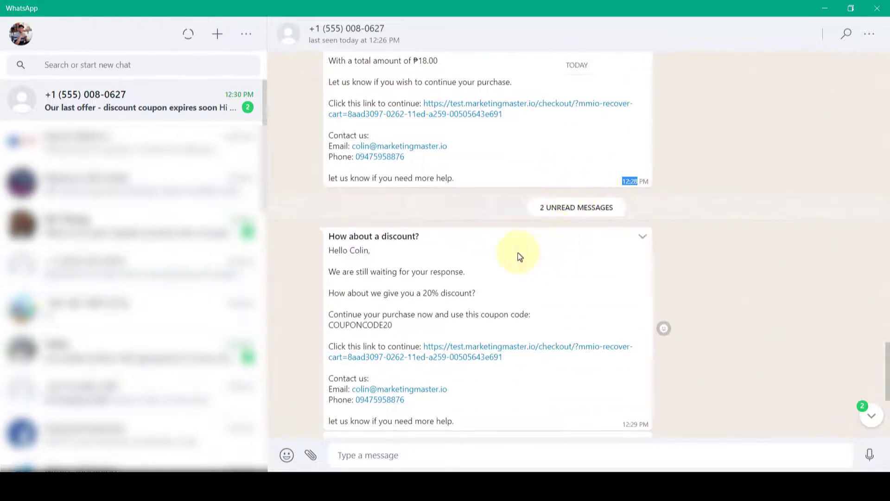
click(246, 33)
scroll(472, 159, down, 3)
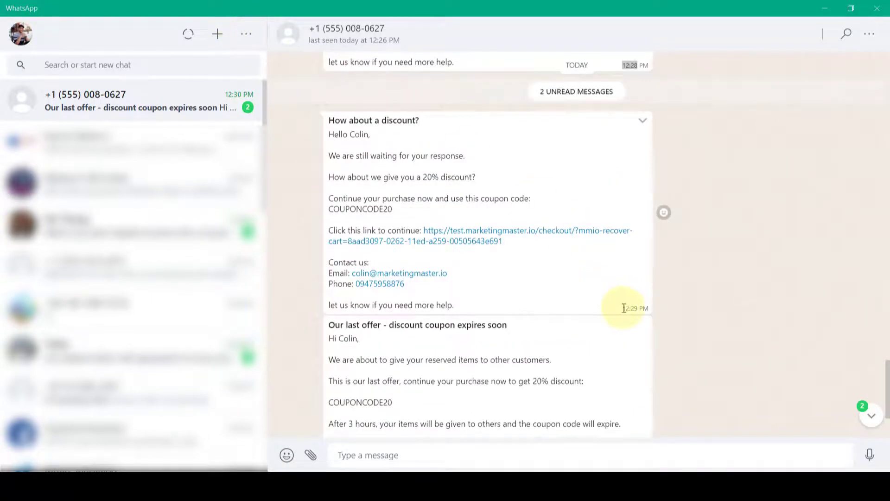
drag(624, 307, 638, 307)
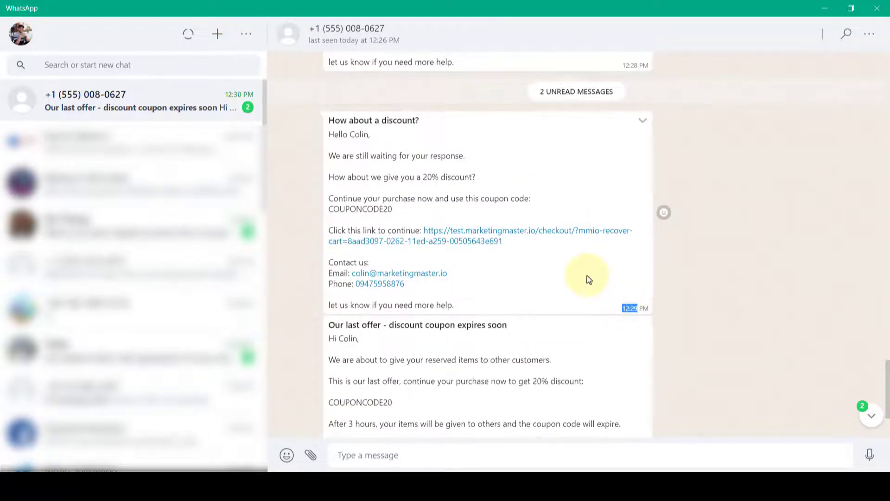
scroll(589, 279, up, 5)
scroll(586, 281, down, 1)
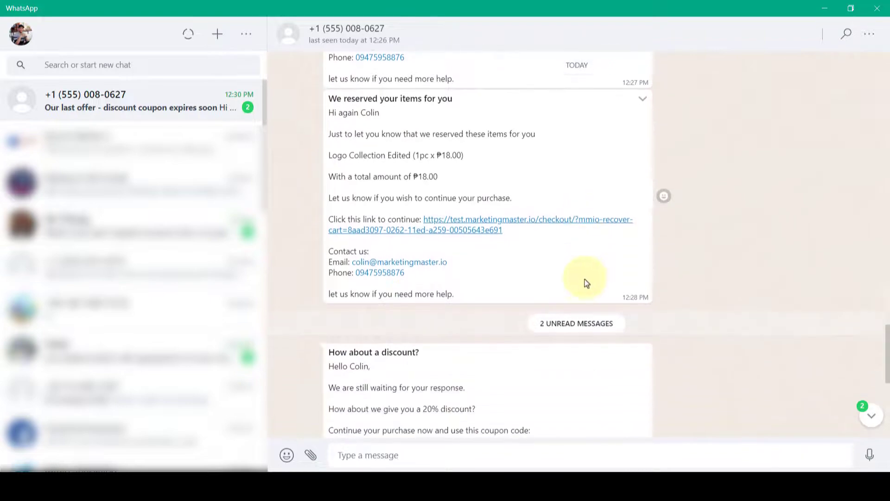
Check the delivery time and heading of the "Our last offer - discount coupon expires soon" message
scroll(587, 281, down, 2)
scroll(478, 274, down, 2)
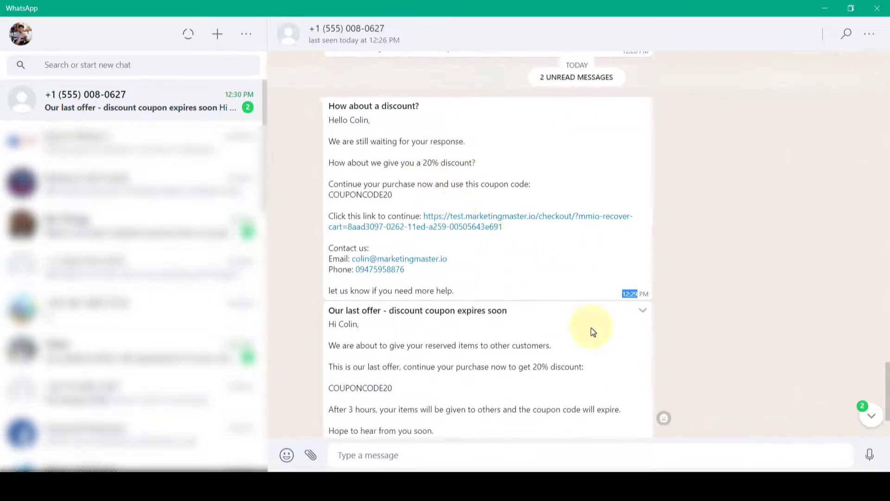
scroll(592, 332, down, 2)
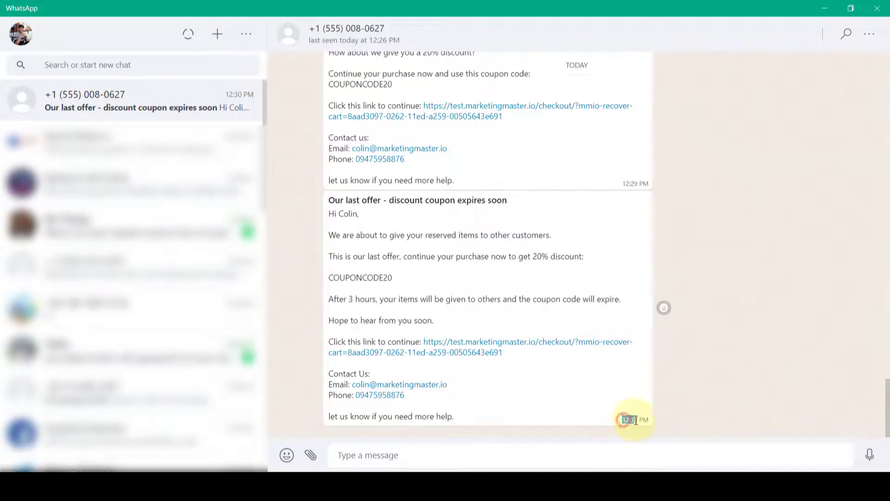
scroll(545, 200, up, 1)
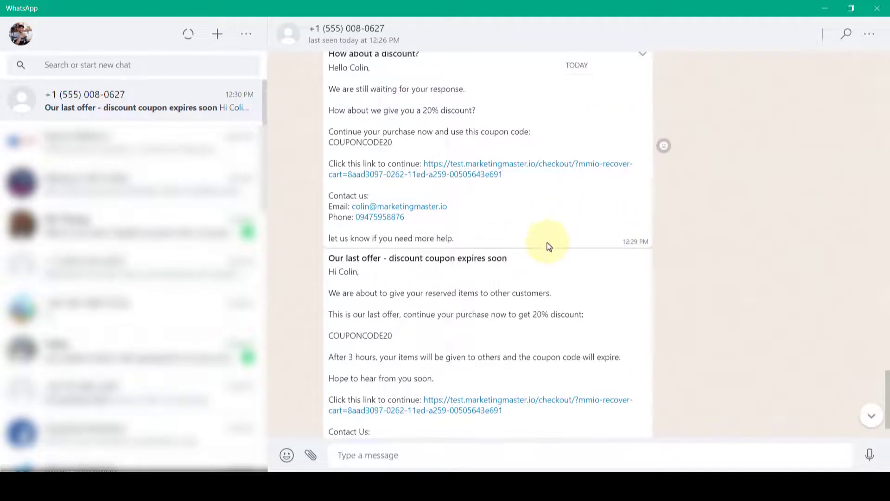
scroll(461, 232, down, 1)
scroll(395, 256, up, 1)
scroll(386, 221, down, 1)
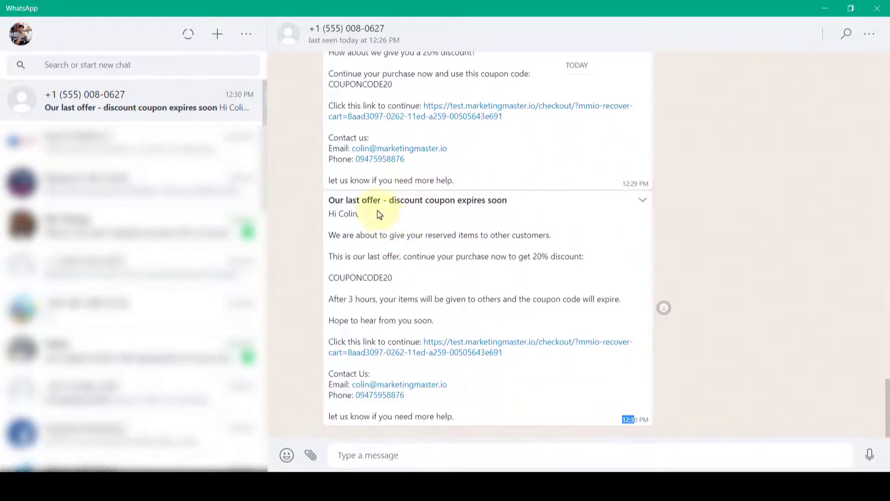
drag(330, 200, 455, 220)
click(454, 217)
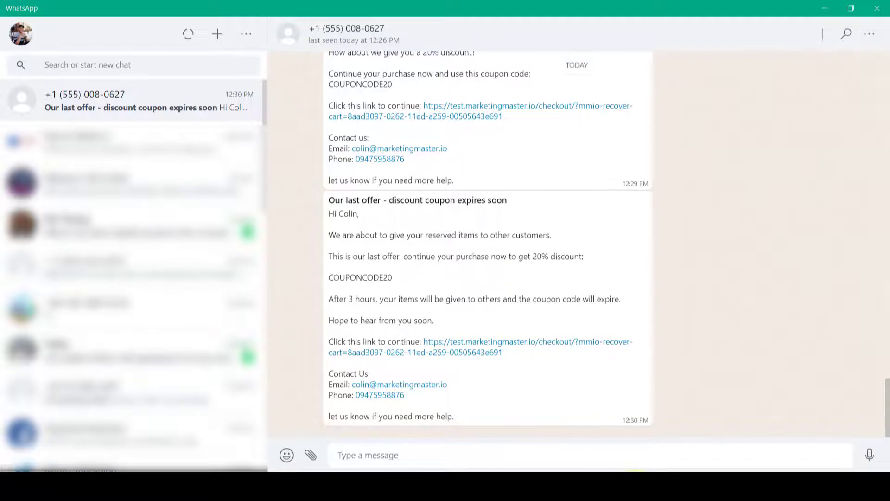
Switch to the MMIO dashboard in the browser, close the outdated report and reload the WhatsApp Sequences page
click(503, 472)
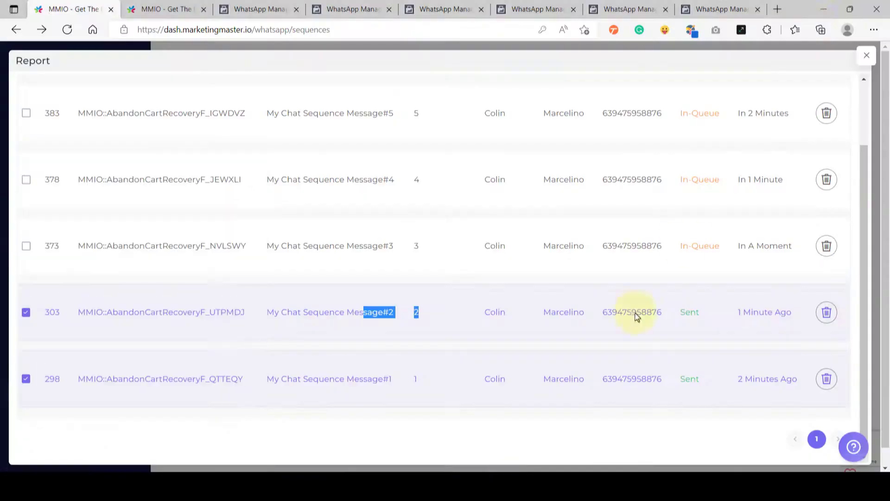
click(866, 55)
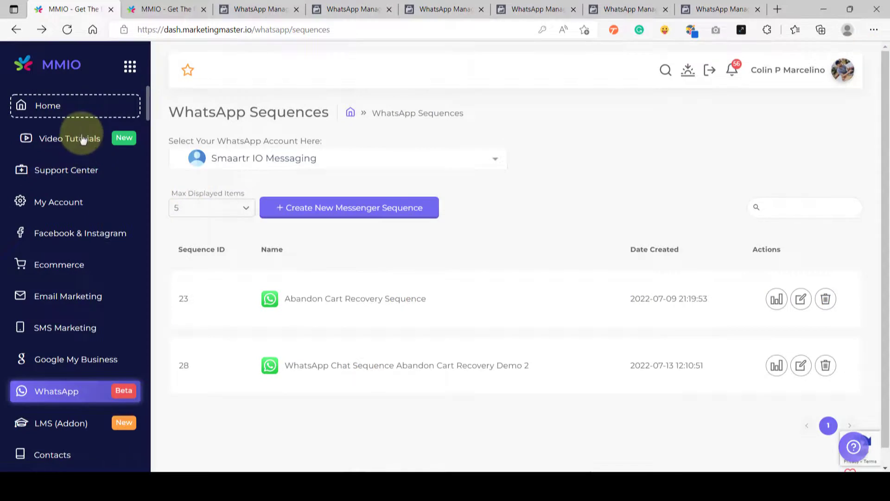
click(58, 105)
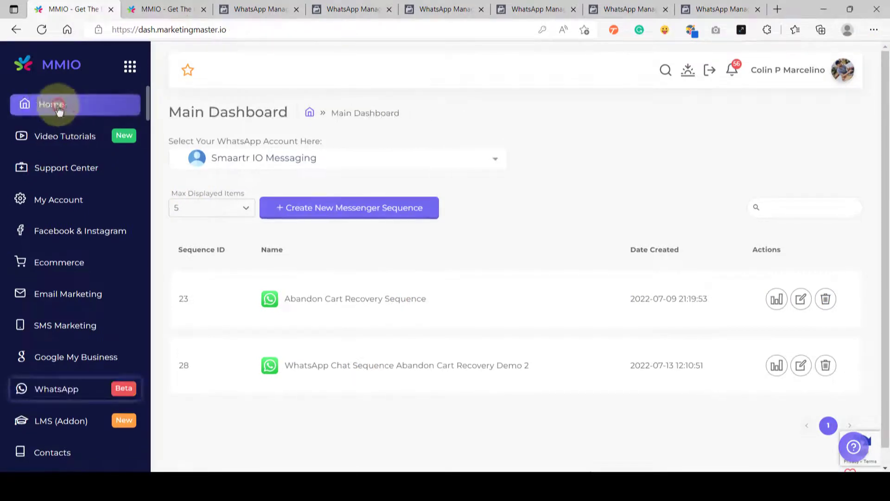
click(16, 30)
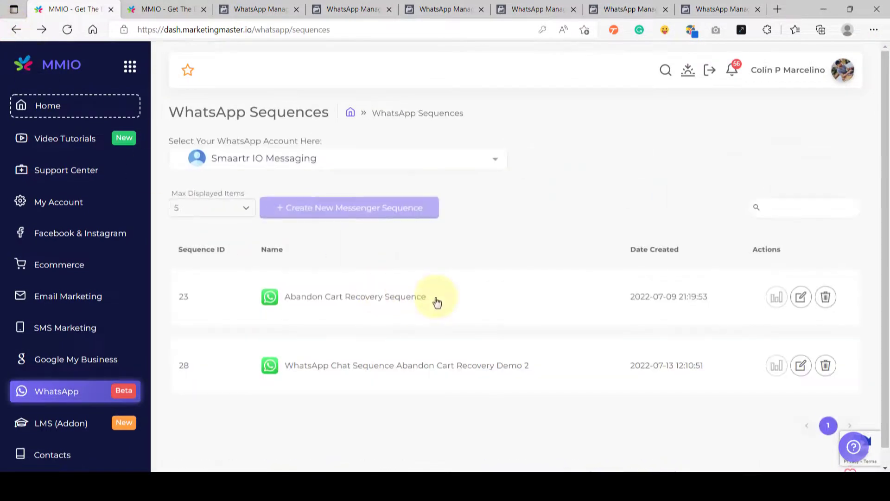
Open the activity report of the Abandon Cart Recovery Demo 2 sequence and check the status and schedule of all its messages
click(777, 365)
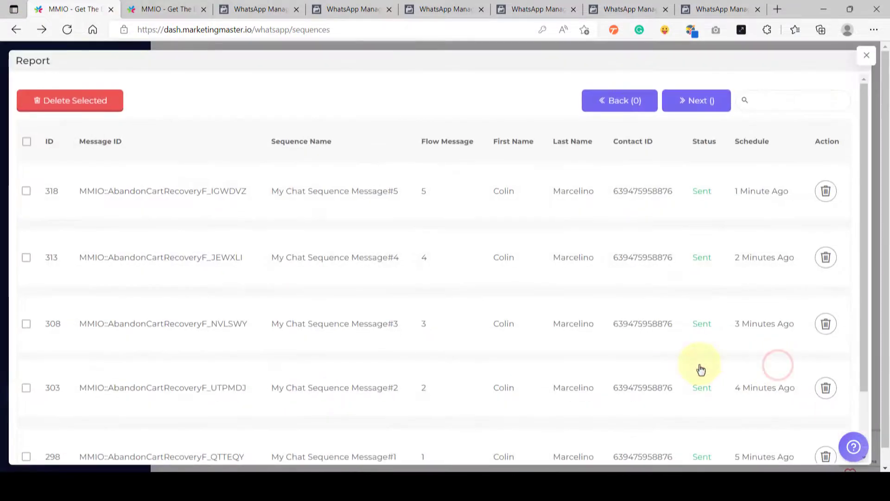
scroll(533, 352, down, 2)
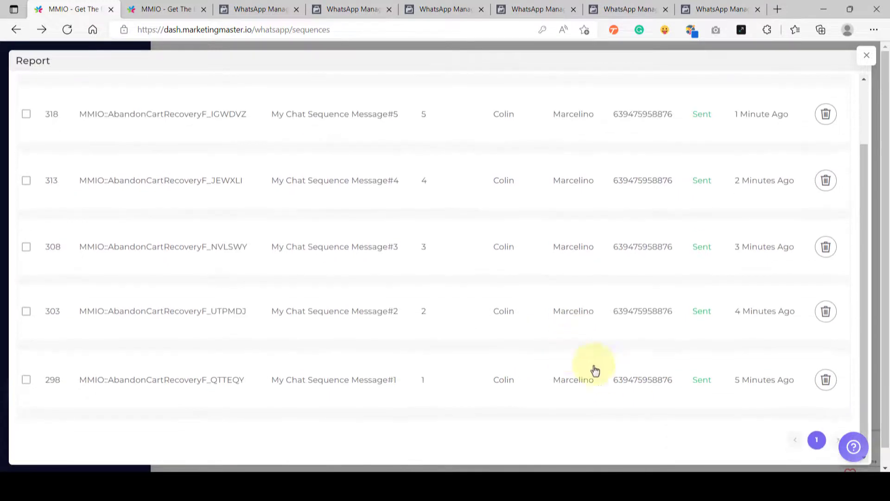
scroll(711, 377, up, 2)
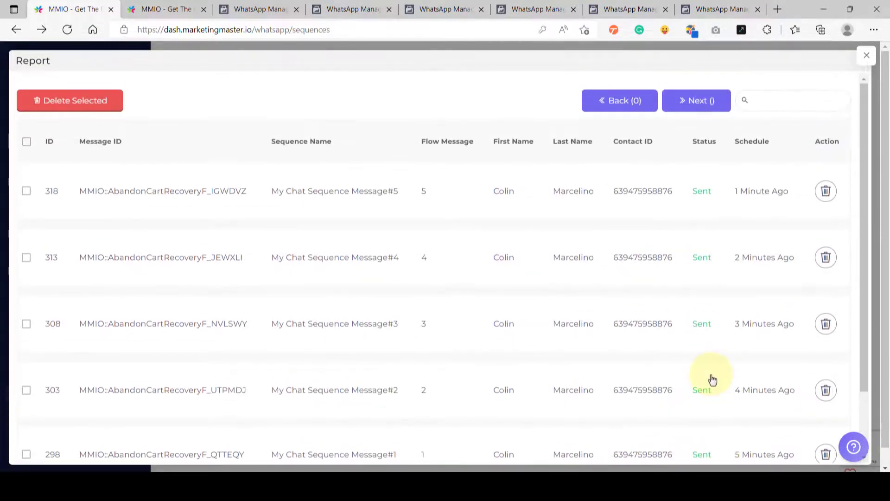
scroll(707, 367, down, 2)
scroll(695, 373, up, 2)
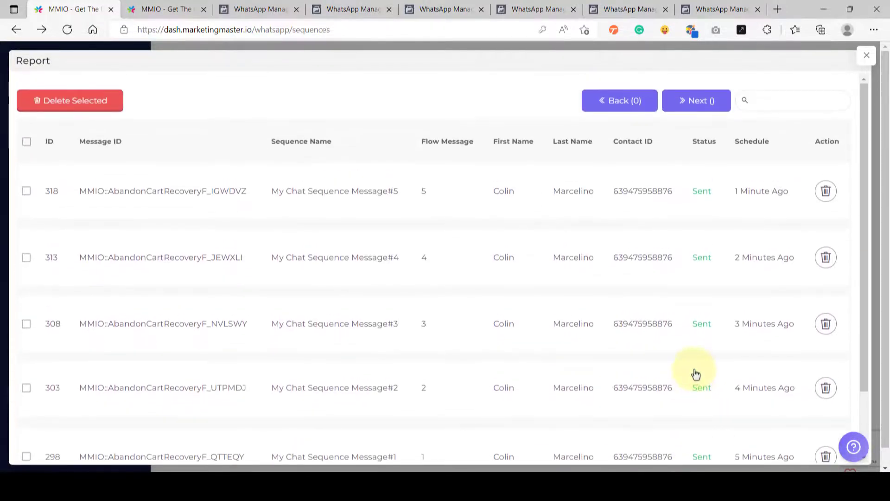
Close the report and open the connected Mock Ecom Store from the Ecommerce section's WooCommerce Plugins page
click(867, 62)
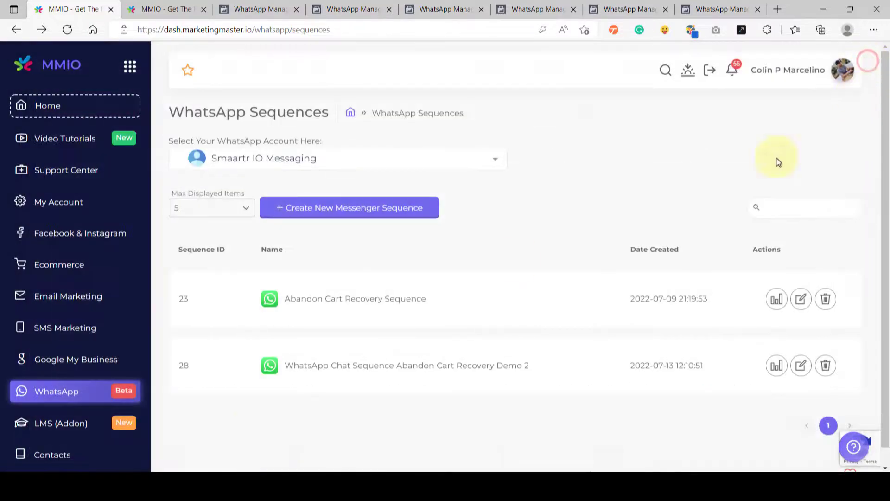
click(86, 262)
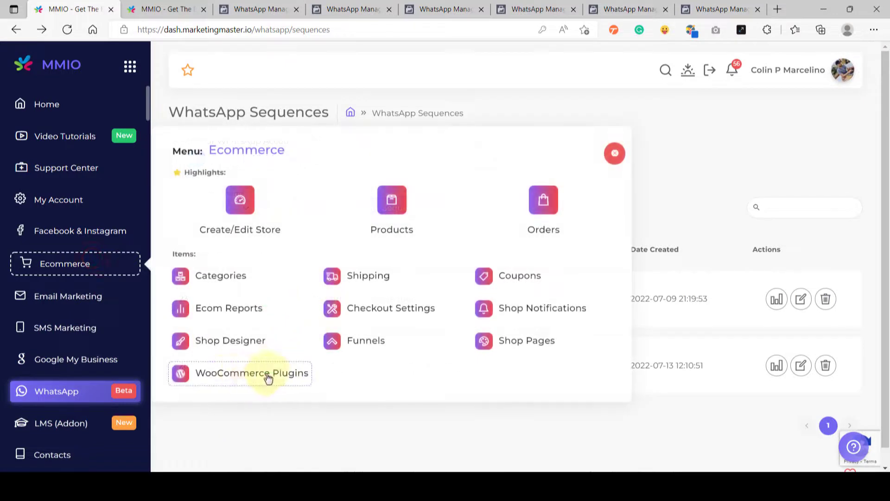
click(262, 377)
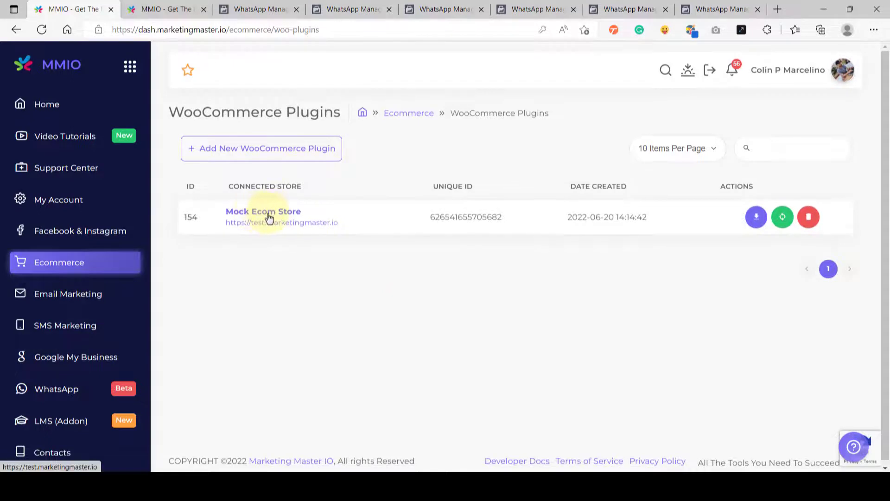
click(316, 228)
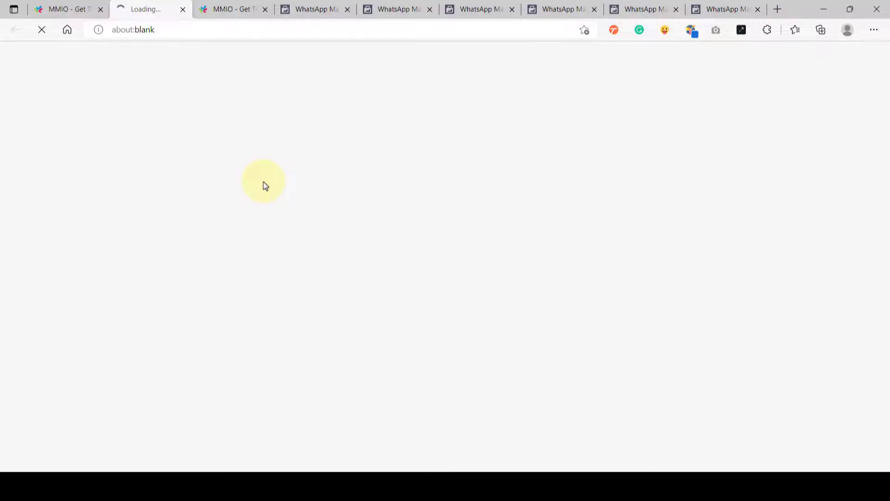
click(51, 9)
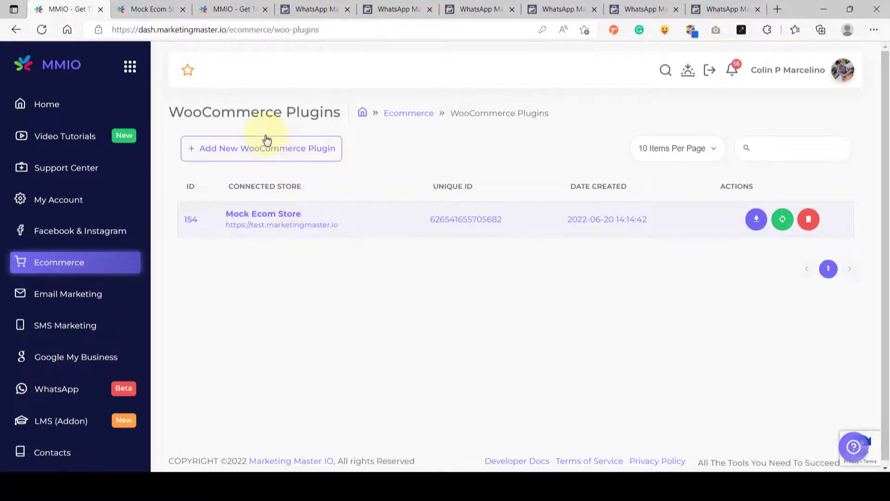
click(144, 9)
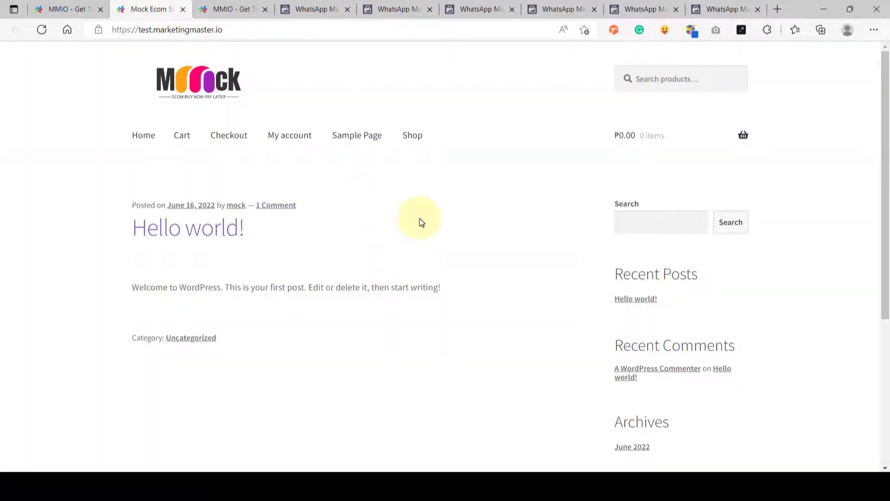
Add the Album product from the store's shop page to the cart and view the cart
click(412, 135)
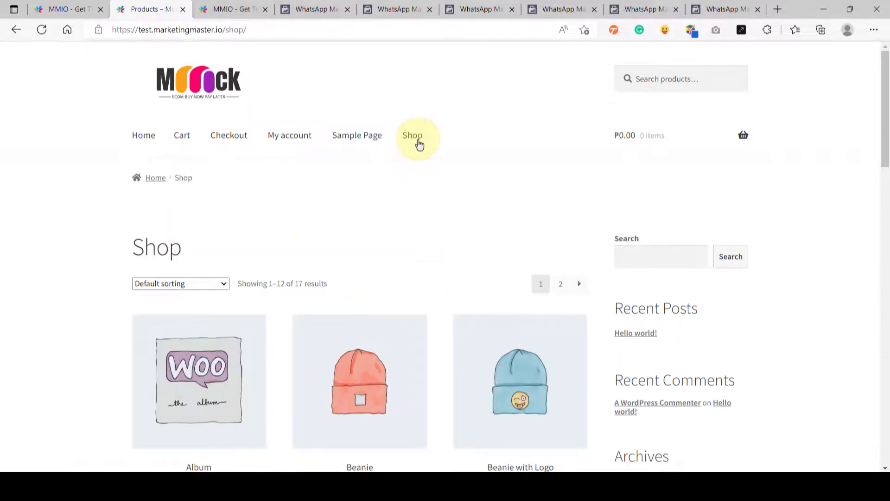
scroll(264, 270, down, 4)
scroll(199, 232, up, 2)
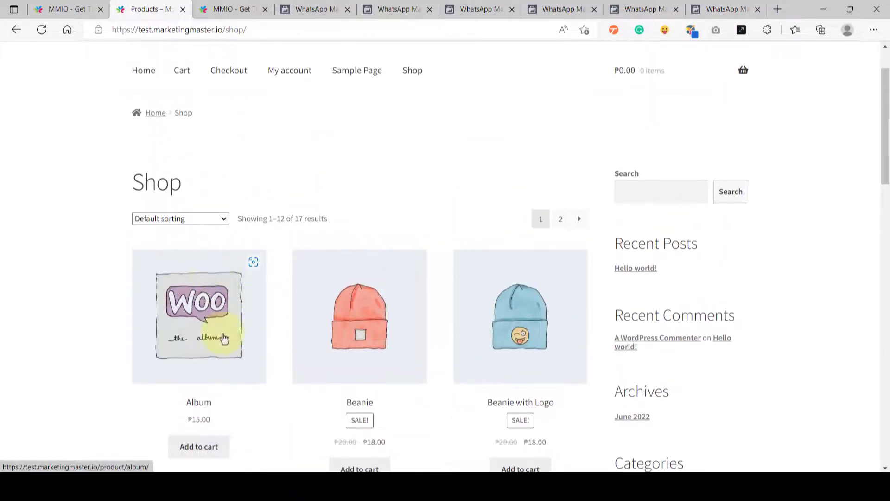
scroll(229, 338, down, 3)
click(199, 317)
click(251, 319)
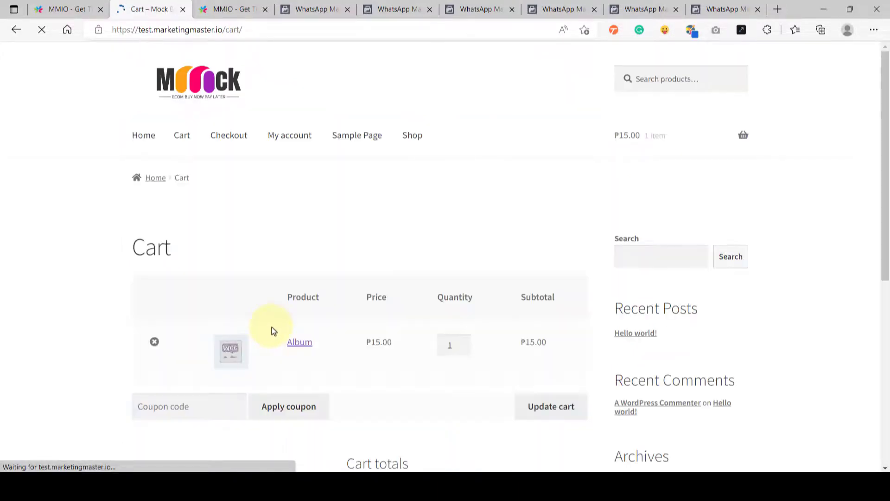
Review the cart's contents and totals and proceed to checkout
scroll(378, 337, down, 3)
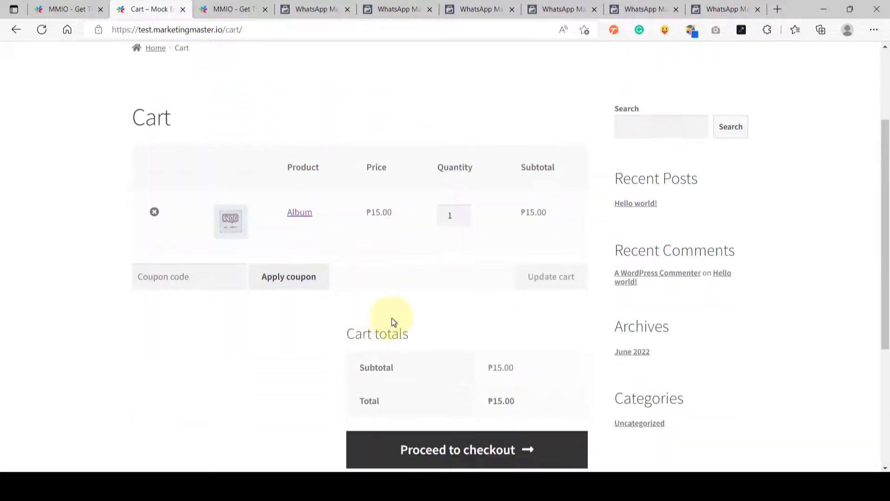
scroll(393, 321, down, 1)
scroll(398, 323, up, 4)
scroll(433, 320, down, 3)
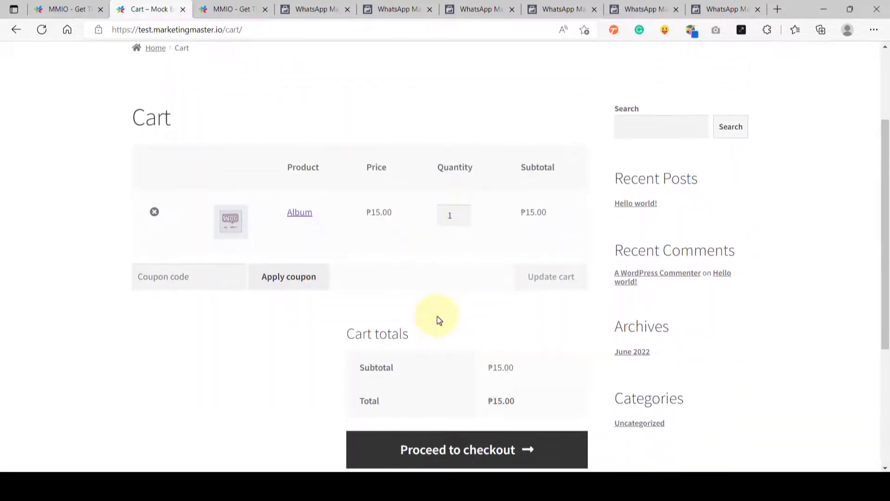
scroll(438, 320, down, 2)
click(488, 370)
Fill in the checkout billing details with the customer's saved personal info
scroll(417, 334, down, 3)
click(175, 260)
click(163, 93)
scroll(272, 282, down, 7)
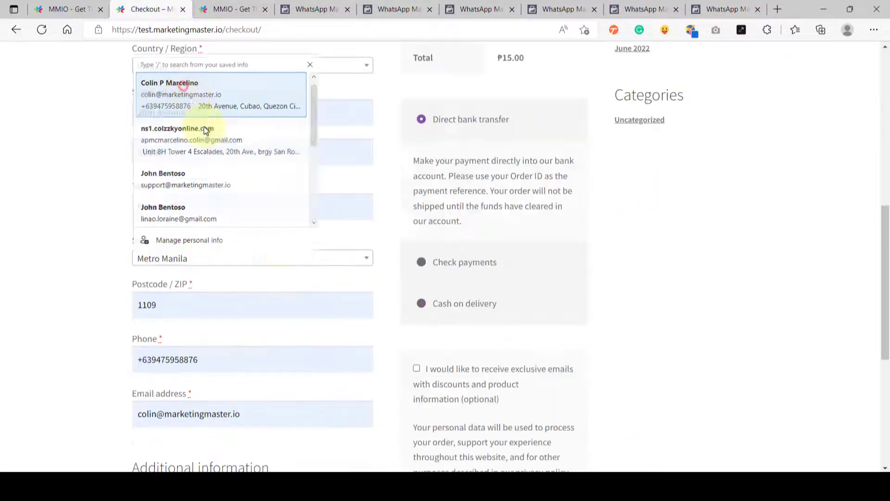
Examine the customer's phone number in the billing details, highlighting the digits after the plus sign
click(241, 357)
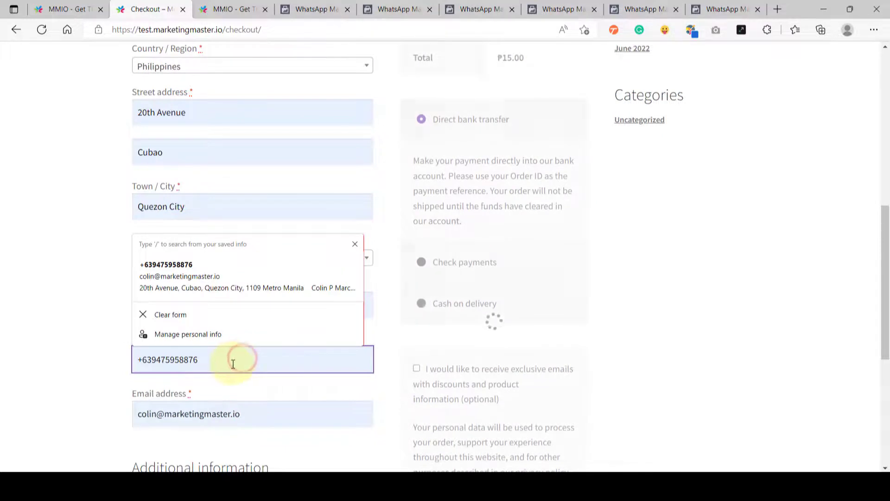
click(229, 330)
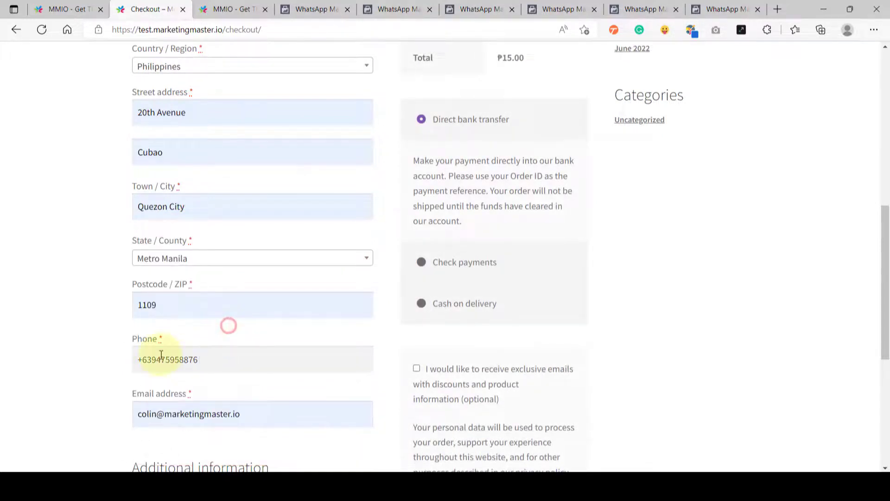
double_click(190, 360)
click(199, 338)
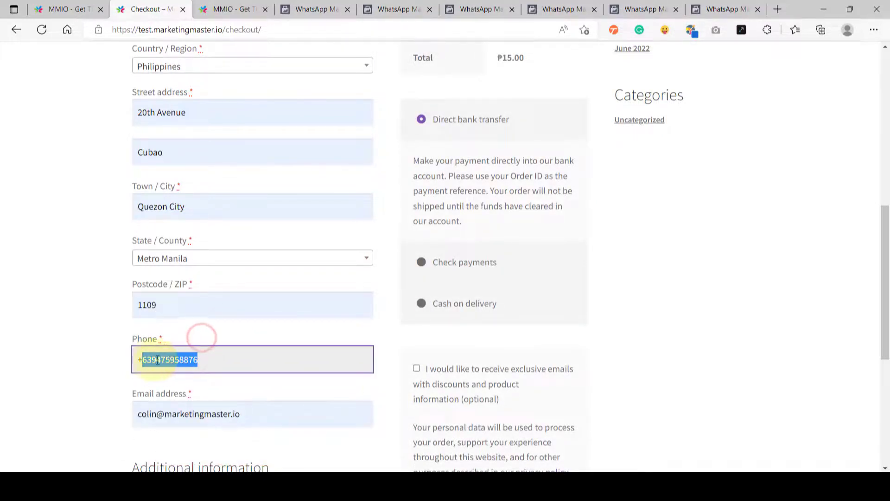
scroll(232, 357, down, 3)
scroll(243, 351, up, 4)
double_click(201, 214)
click(203, 215)
click(391, 237)
Look over the completed checkout form and abandon it by closing the store page without placing the order
scroll(392, 239, up, 10)
scroll(390, 259, down, 15)
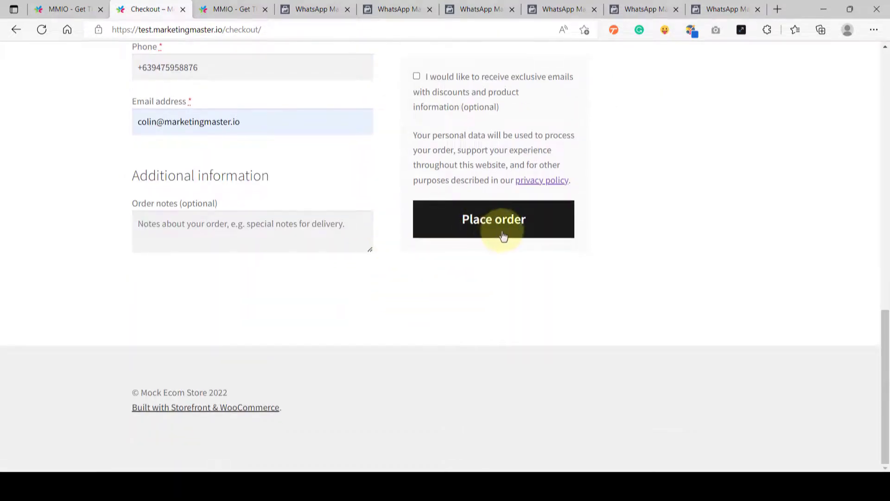
scroll(378, 221, up, 1)
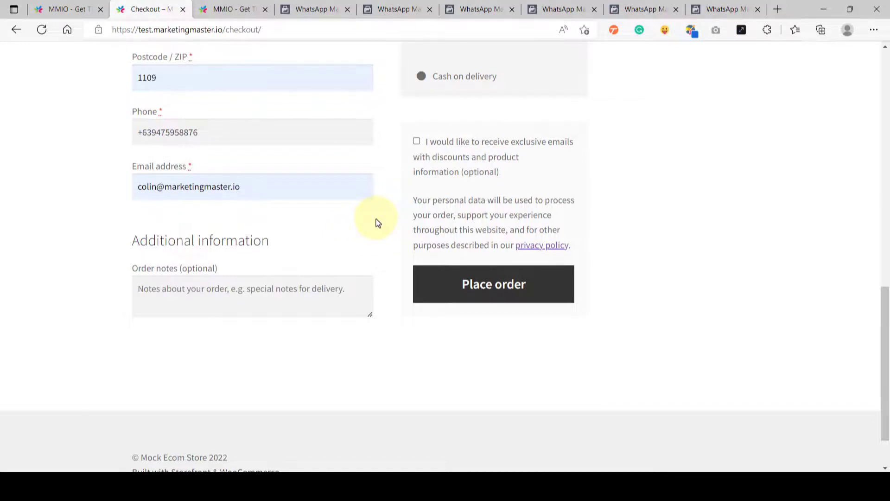
click(183, 9)
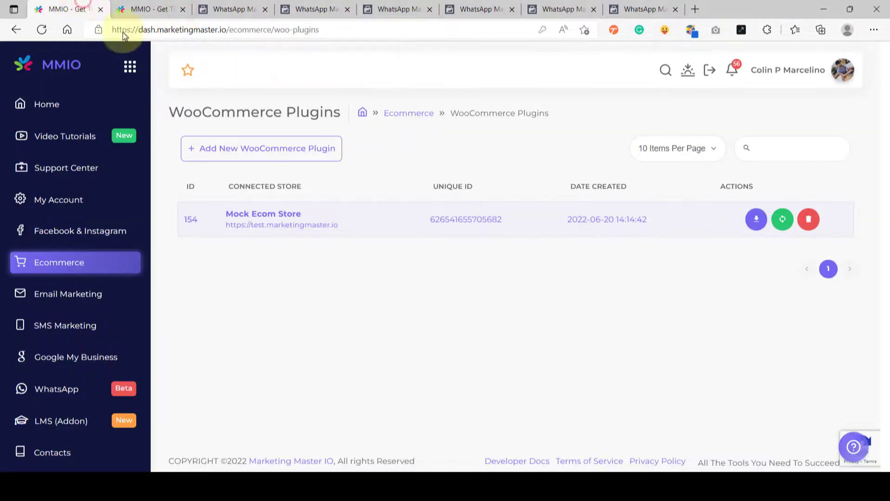
Open the Ecommerce orders of Mock Ecom Store and examine the newest order's status and buyer phone number
click(60, 268)
click(533, 218)
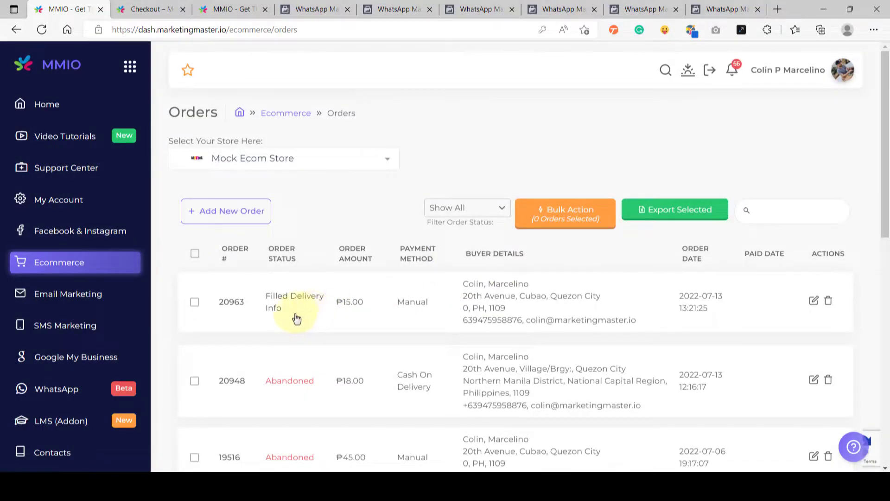
triple_click(286, 317)
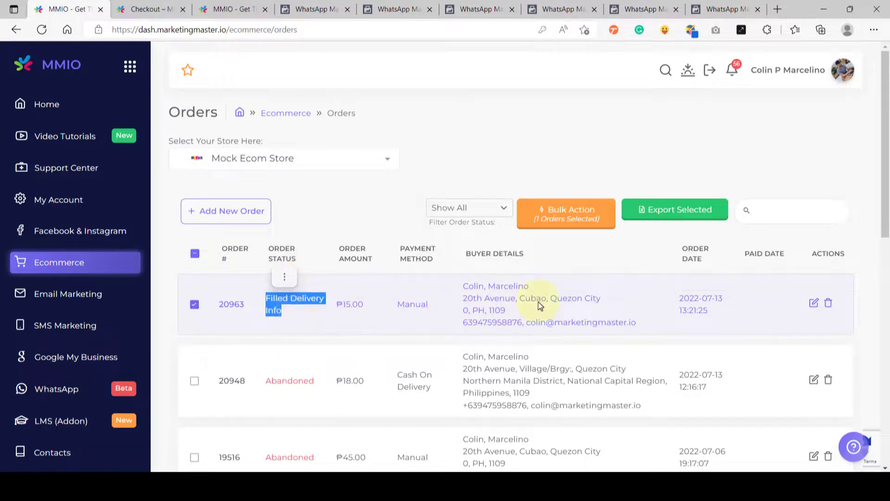
click(552, 148)
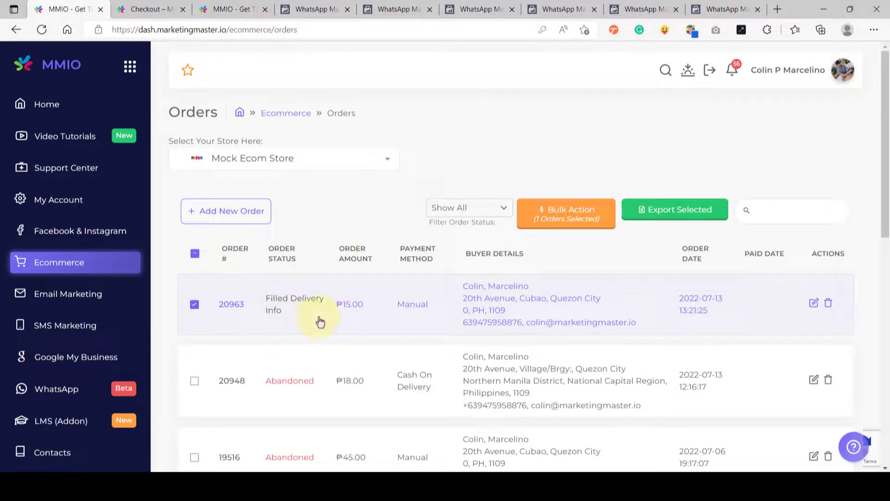
drag(465, 324, 521, 328)
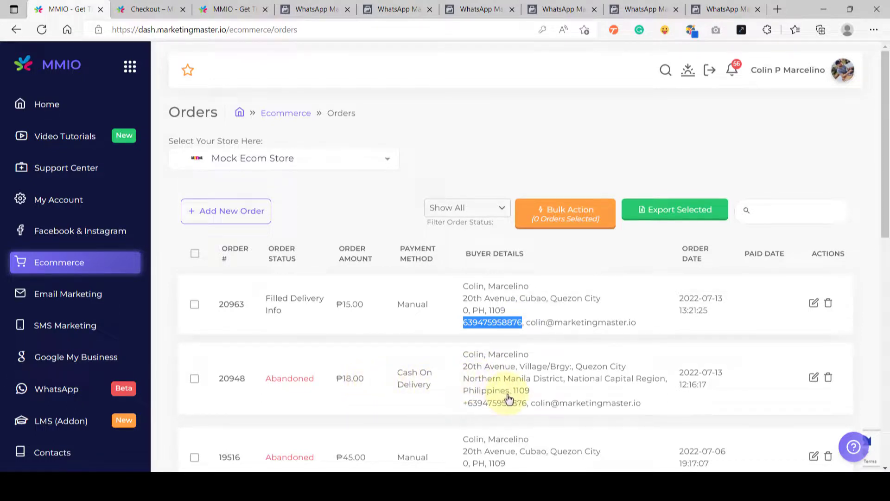
drag(258, 292, 636, 320)
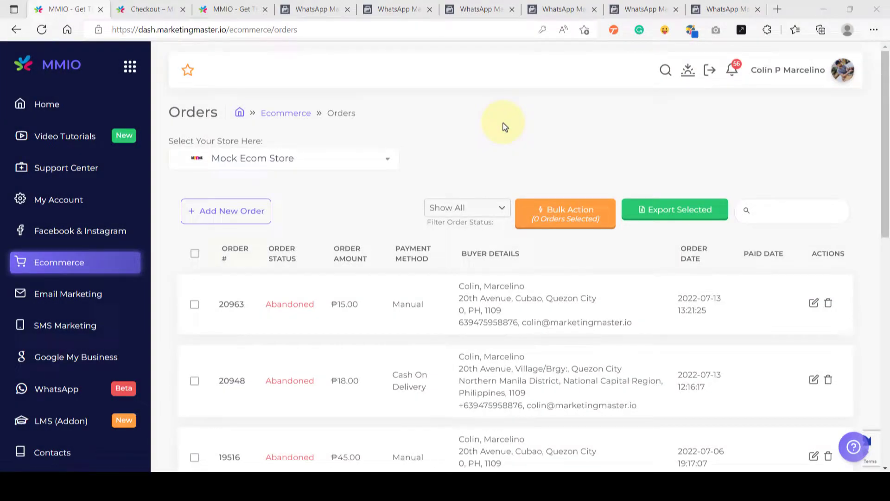
Recheck the newest order's status and its buyer phone number in the orders list
double_click(300, 306)
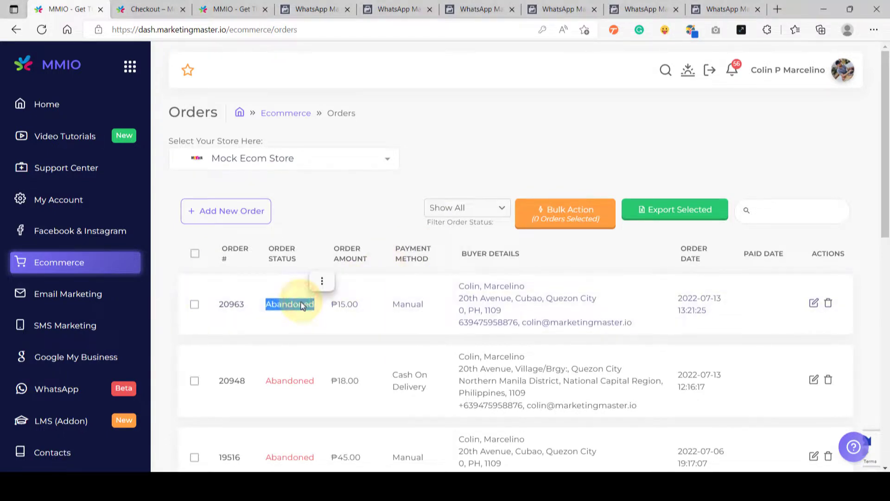
click(468, 323)
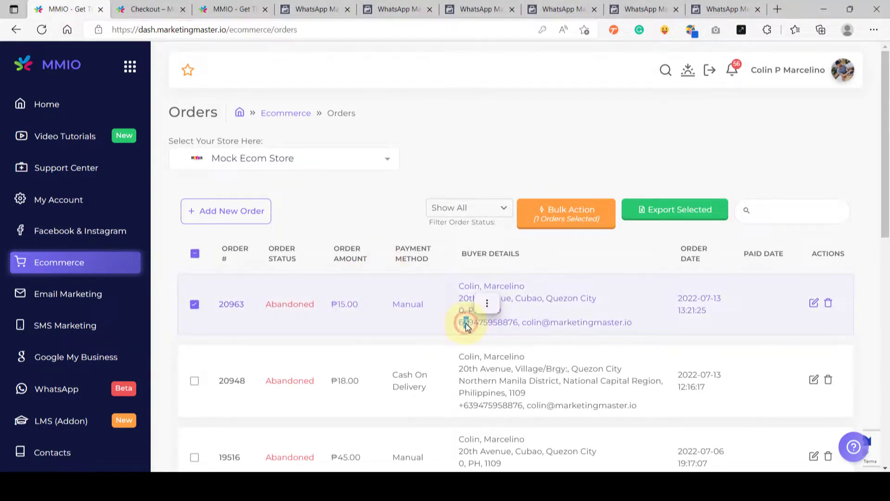
click(479, 327)
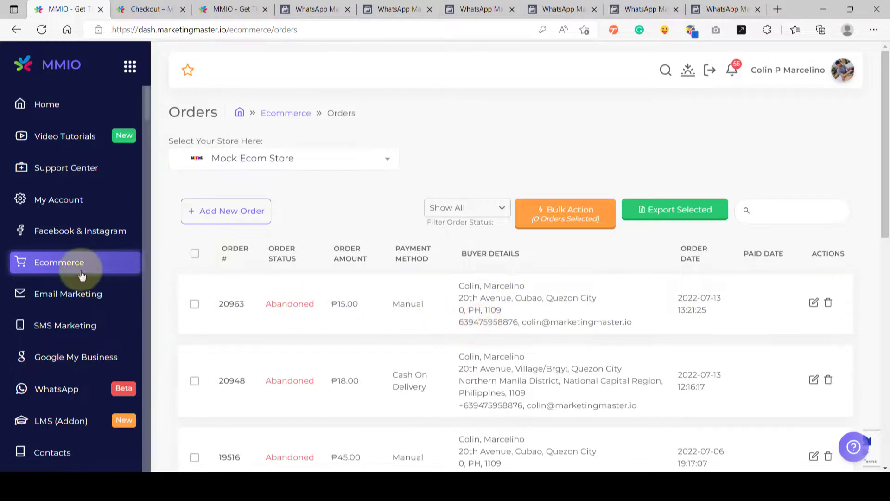
Open the activity report of the WhatsApp sequence "WhatsApp Chat Sequence Abandon Cart Recovery Demo 2"
scroll(85, 288, down, 3)
click(66, 278)
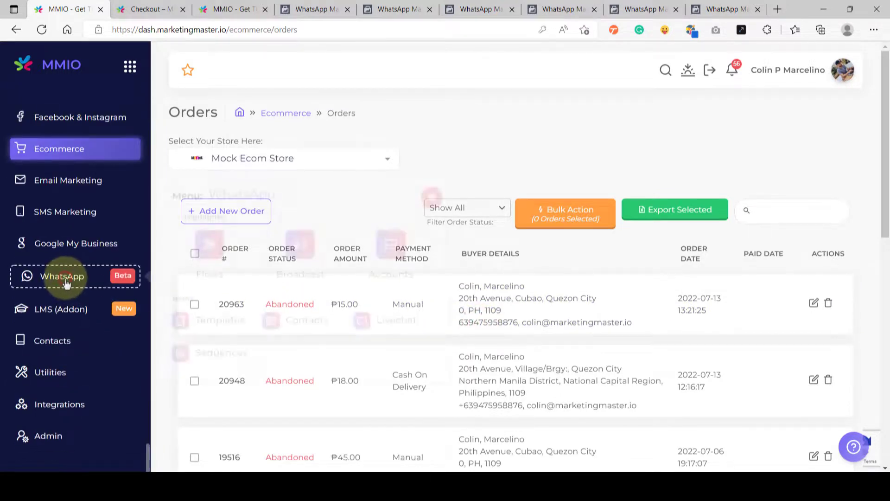
click(222, 354)
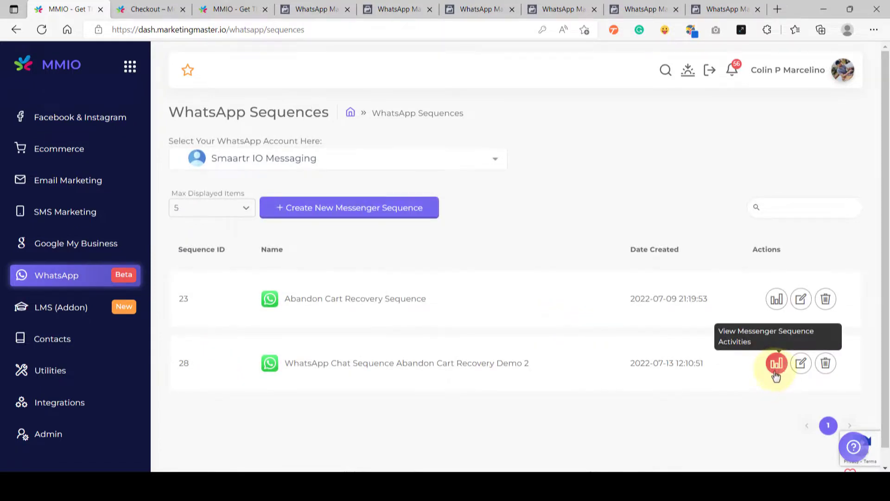
click(776, 363)
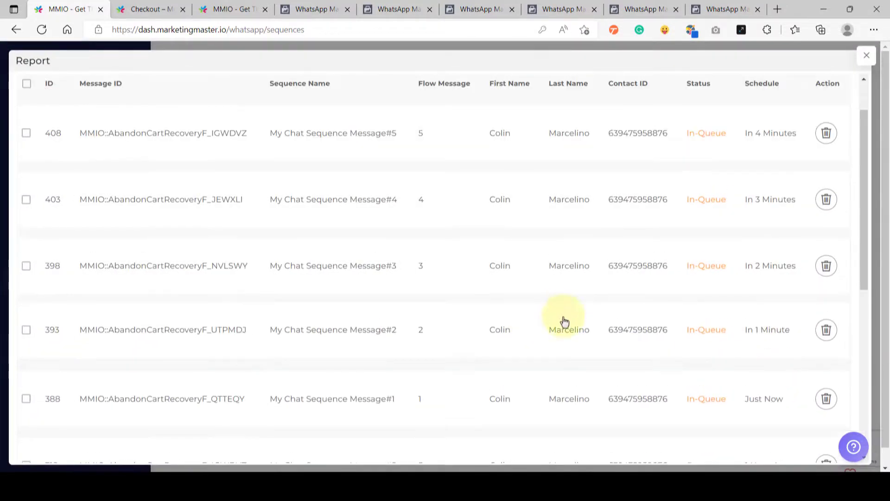
Examine the status, schedule and contact ID of the five newest sequence messages in the report
scroll(575, 312, up, 1)
scroll(533, 292, down, 1)
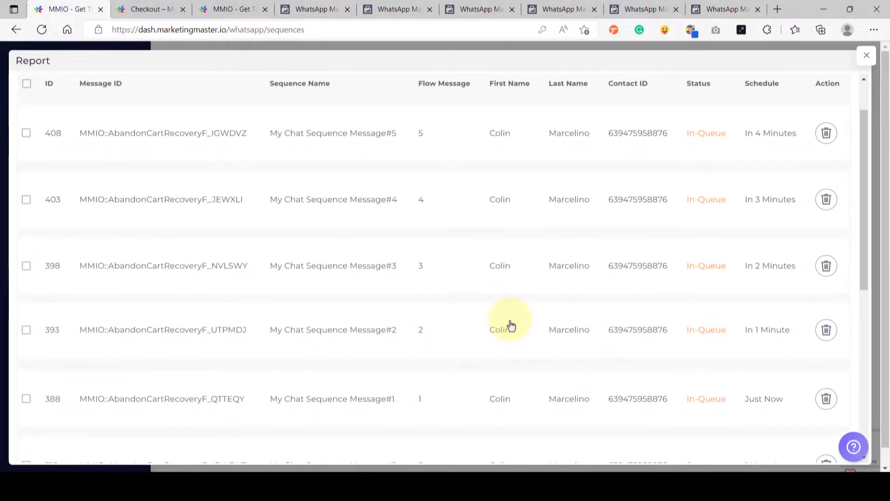
scroll(509, 324, down, 5)
scroll(510, 324, up, 2)
scroll(511, 324, down, 5)
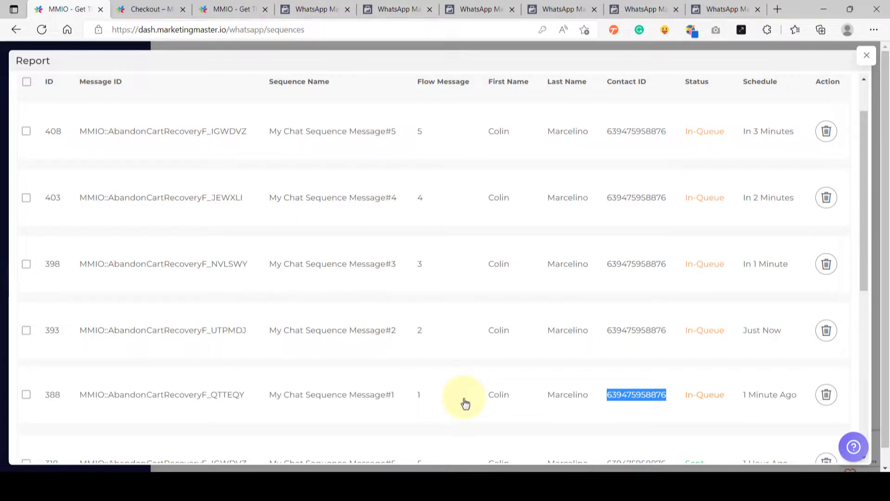
scroll(465, 403, up, 1)
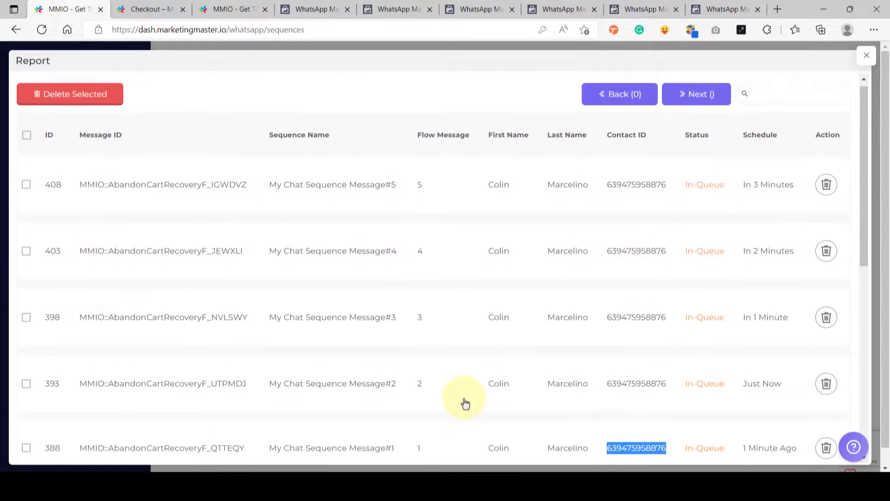
scroll(465, 403, down, 1)
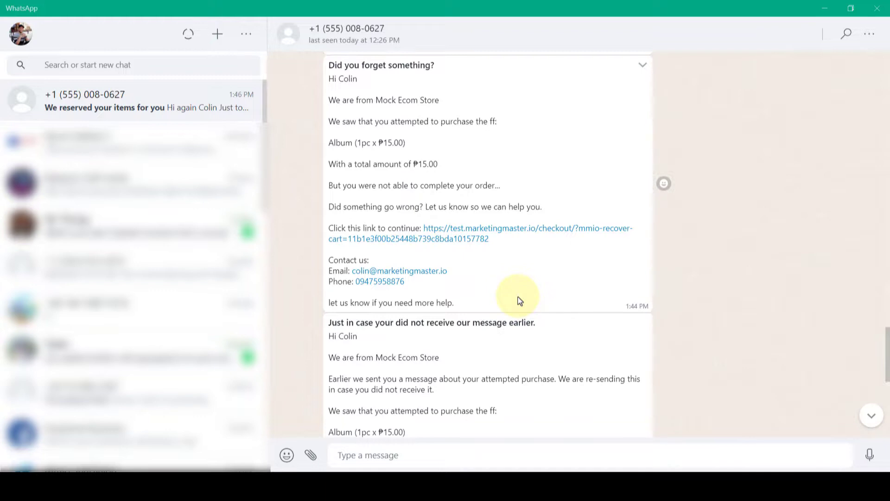
Switch to WhatsApp and review the received recovery messages, from "Did you forget something?" to "Our last offer - discount coupon expires soon"
double_click(334, 65)
drag(404, 66, 434, 66)
scroll(437, 205, down, 1)
drag(330, 265, 569, 271)
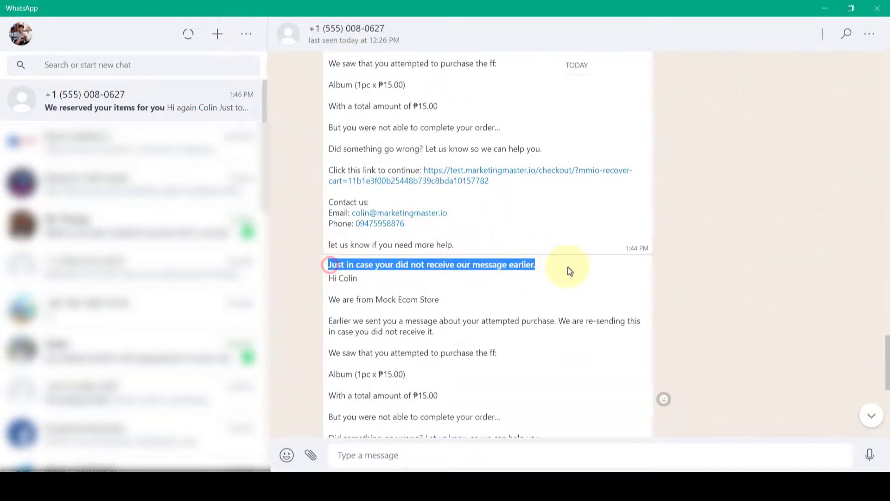
scroll(453, 322, down, 6)
drag(330, 221, 454, 223)
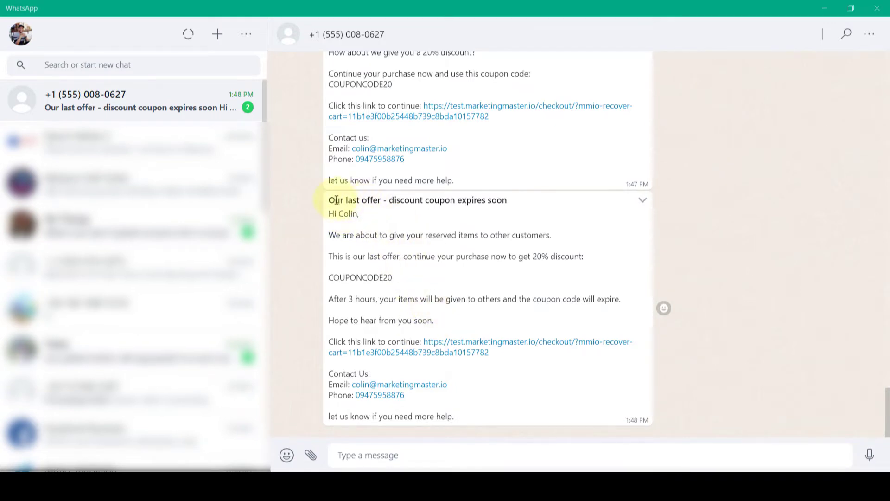
scroll(440, 260, up, 3)
scroll(440, 260, up, 5)
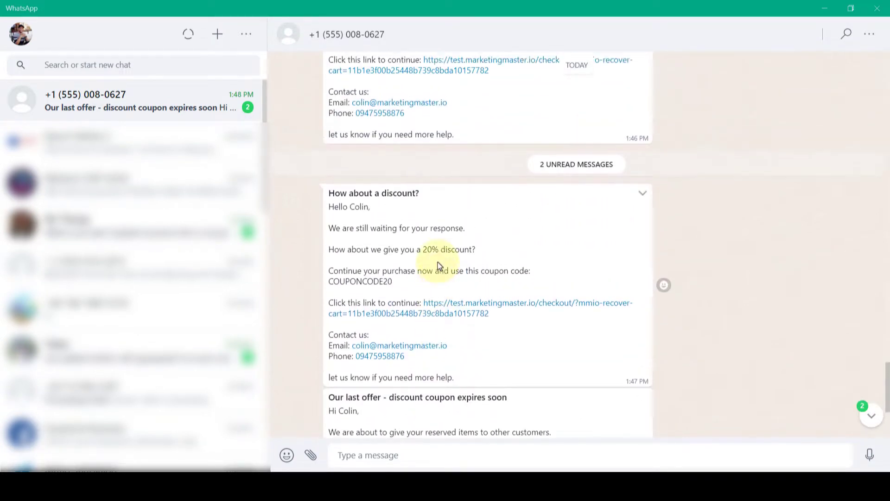